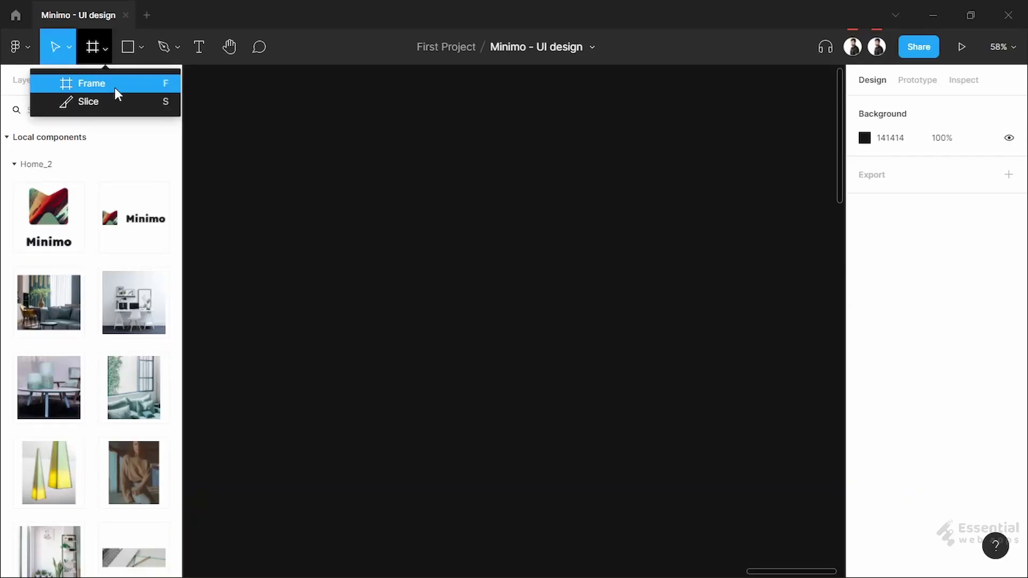
Create a 1440×1024 Desktop frame and name it 'Minimo / Home'
click(114, 87)
click(899, 207)
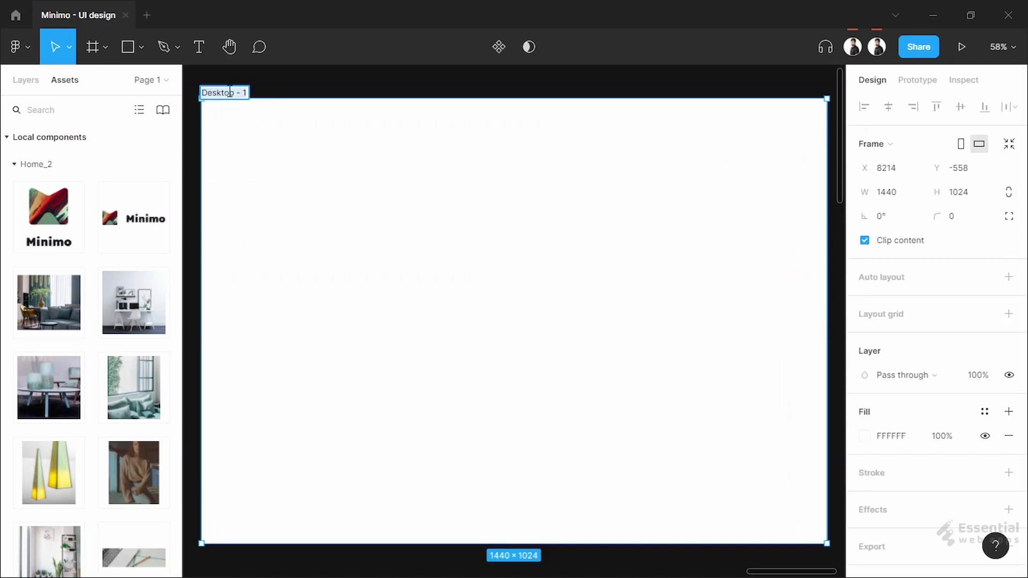
text(Minimo Home)
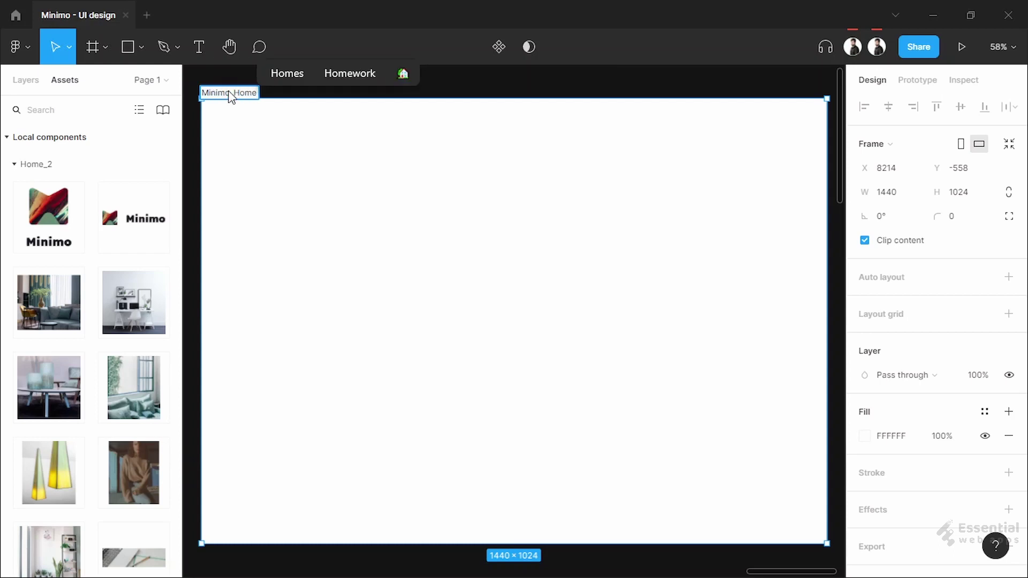
key(Return)
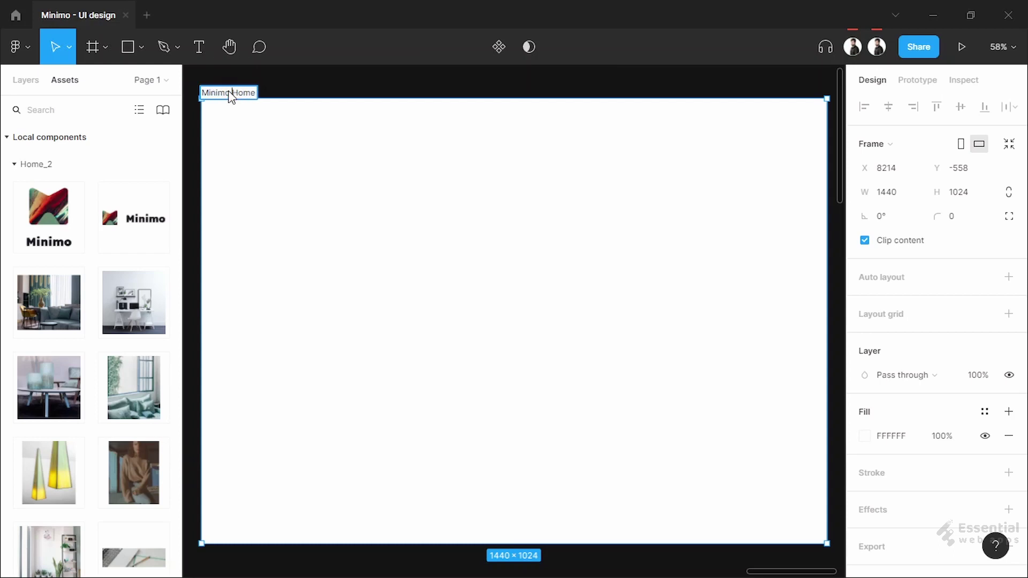
click(310, 85)
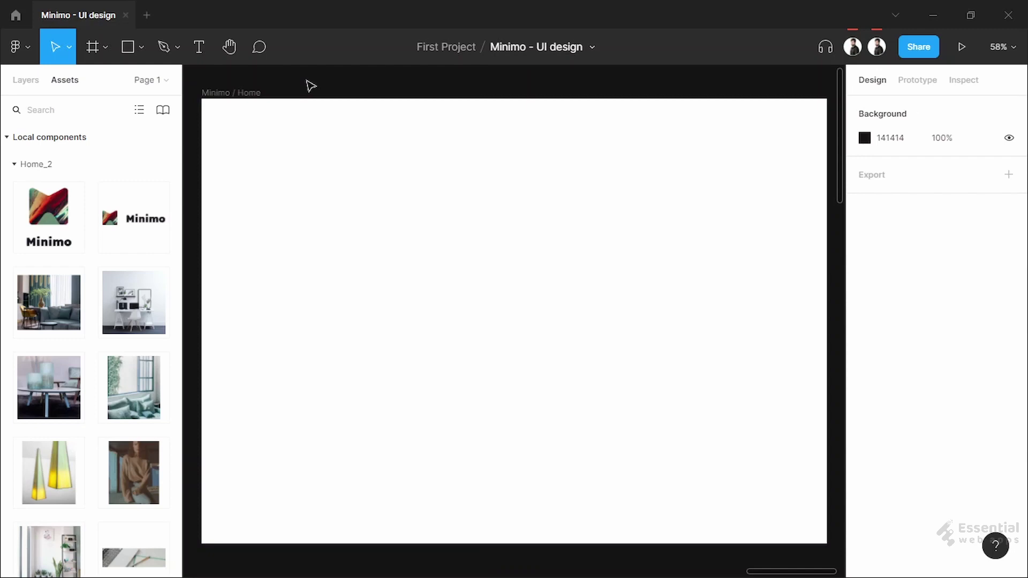
click(347, 147)
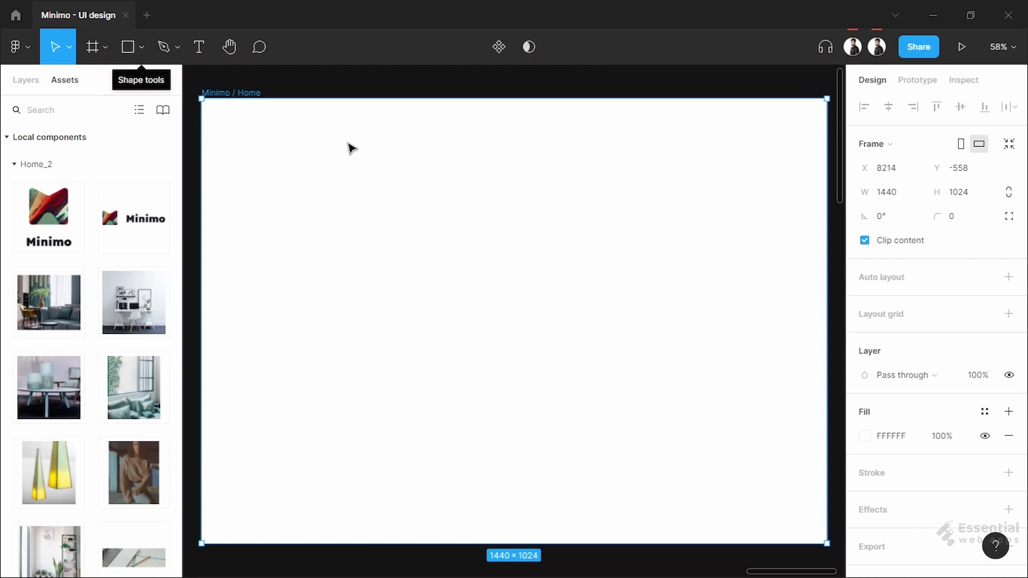
Show the rulers and drag out two vertical guides for the left and right margins
key(shift+r)
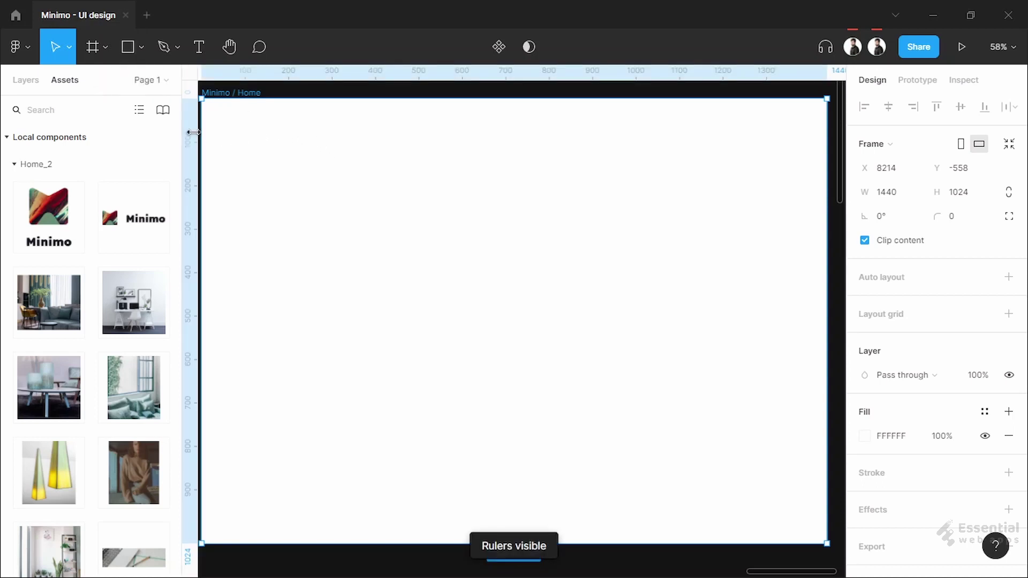
drag(193, 132, 288, 143)
drag(194, 135, 662, 142)
key(shift+1)
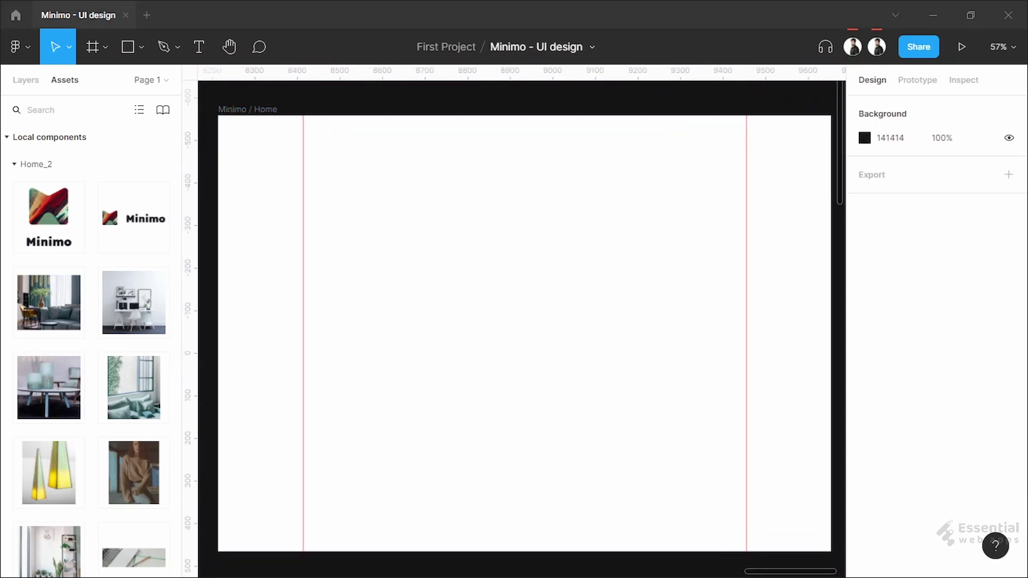
Place the Minimo logo component at the top left of the frame, at Y 40
click(255, 223)
drag(134, 216, 330, 153)
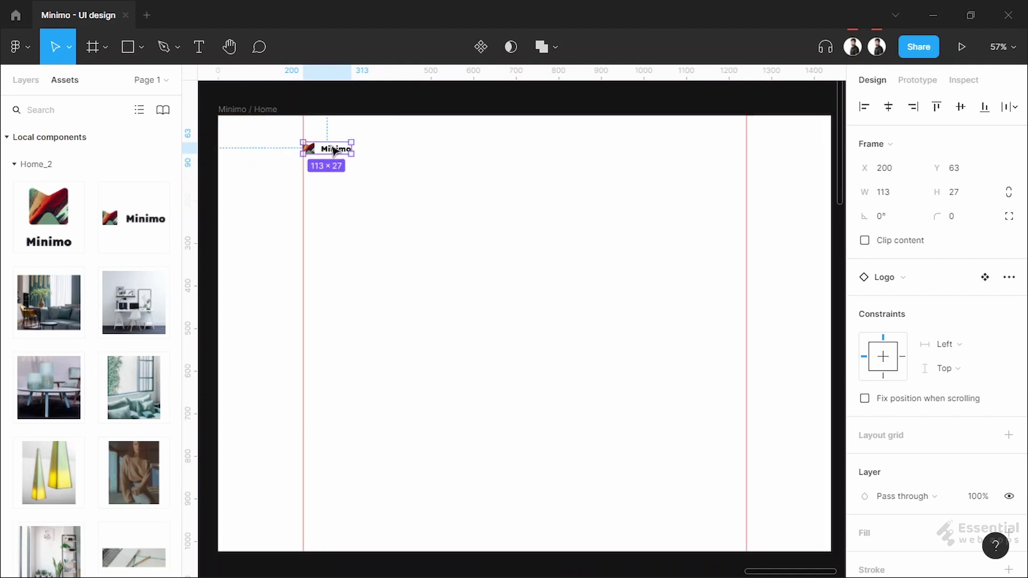
scroll(332, 151, up, 10)
drag(476, 236, 482, 219)
key(Up)
key(Up)
key(Up)
key(Up)
key(Up)
key(Up)
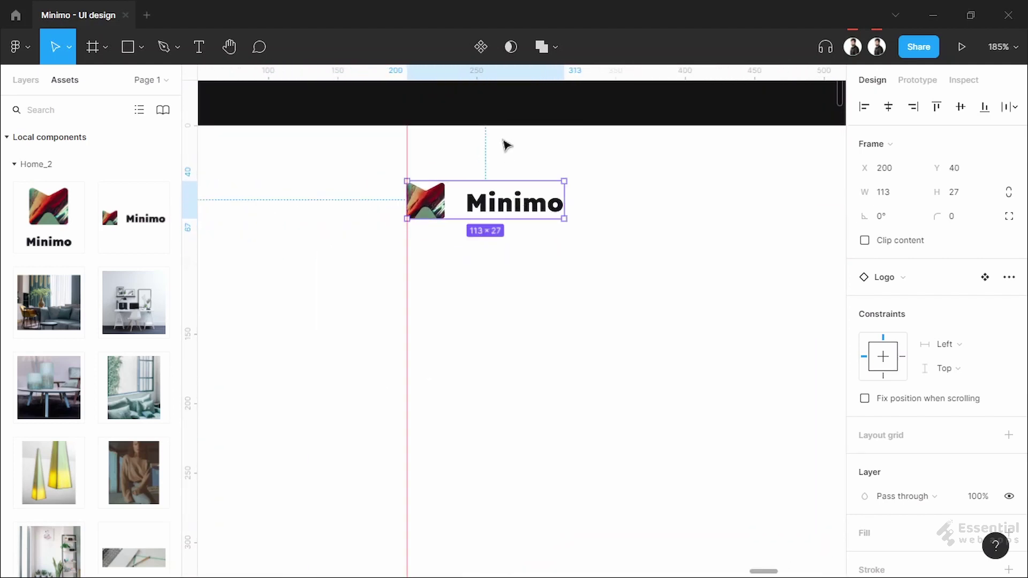
click(540, 252)
scroll(589, 268, down, 5)
drag(659, 301, 485, 203)
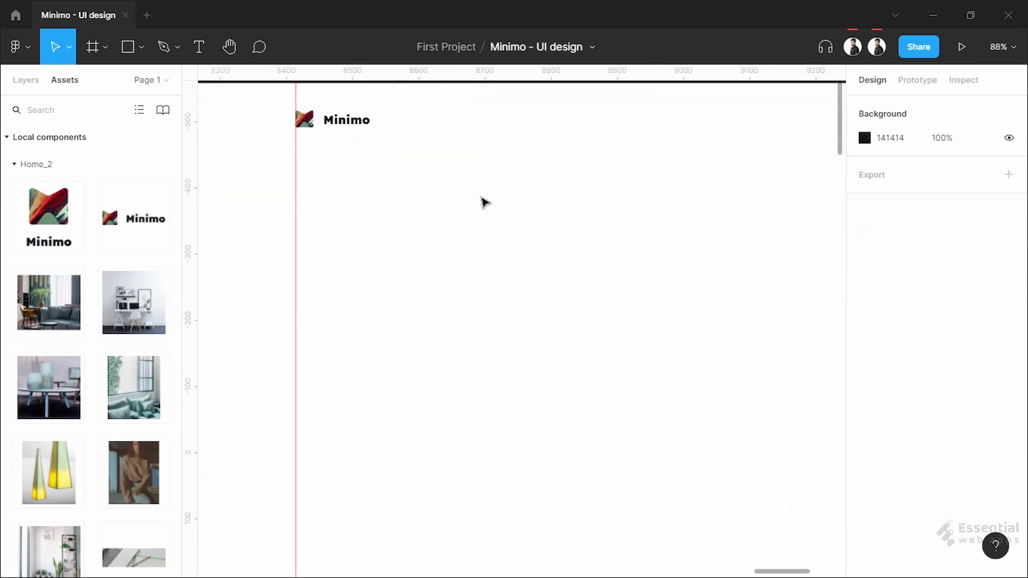
scroll(484, 203, right, 2)
Add a Home text label beside the logo and duplicate it with 20 px spacing
click(190, 49)
click(382, 142)
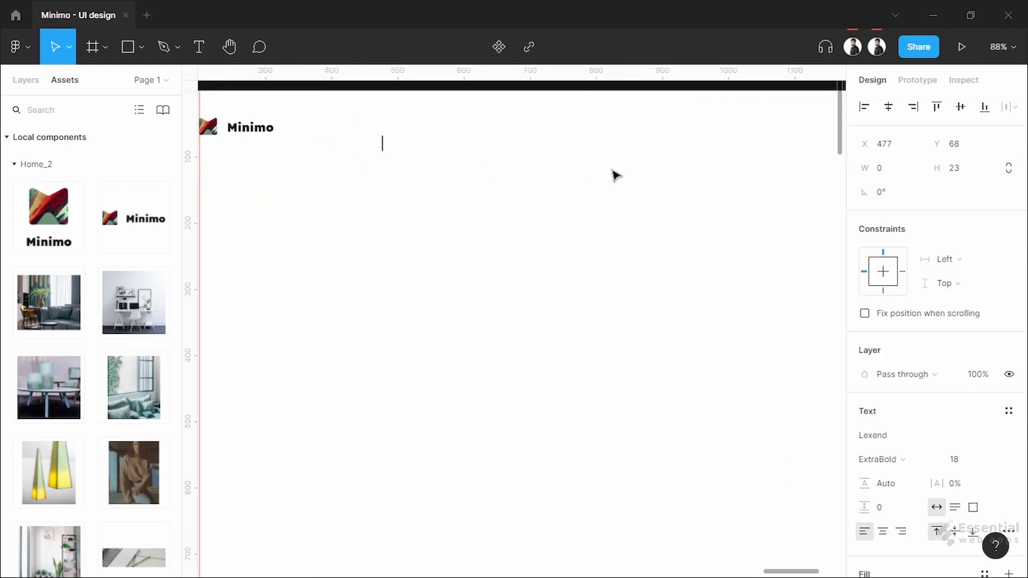
key(Escape)
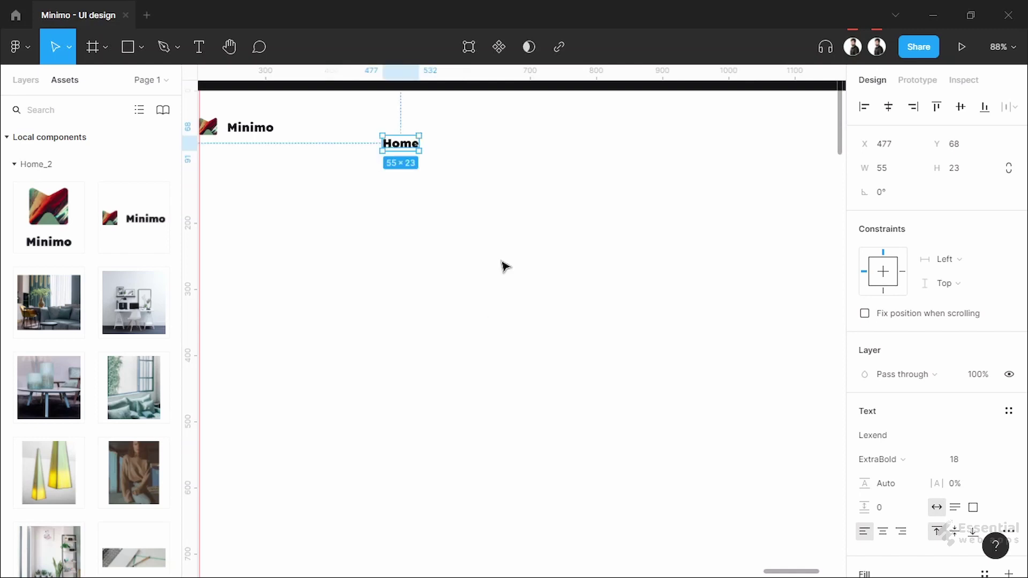
click(217, 159)
drag(410, 151, 461, 150)
shift+click(400, 143)
click(894, 216)
text(20)
key(Return)
click(463, 200)
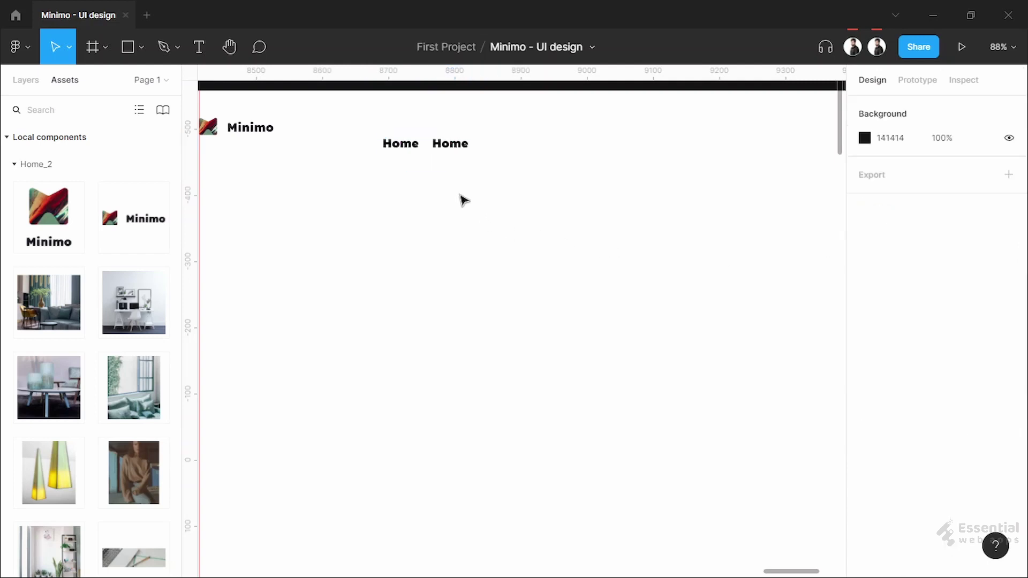
Turn the duplicated labels into Service, Portfolio, About and Contact
double_click(458, 150)
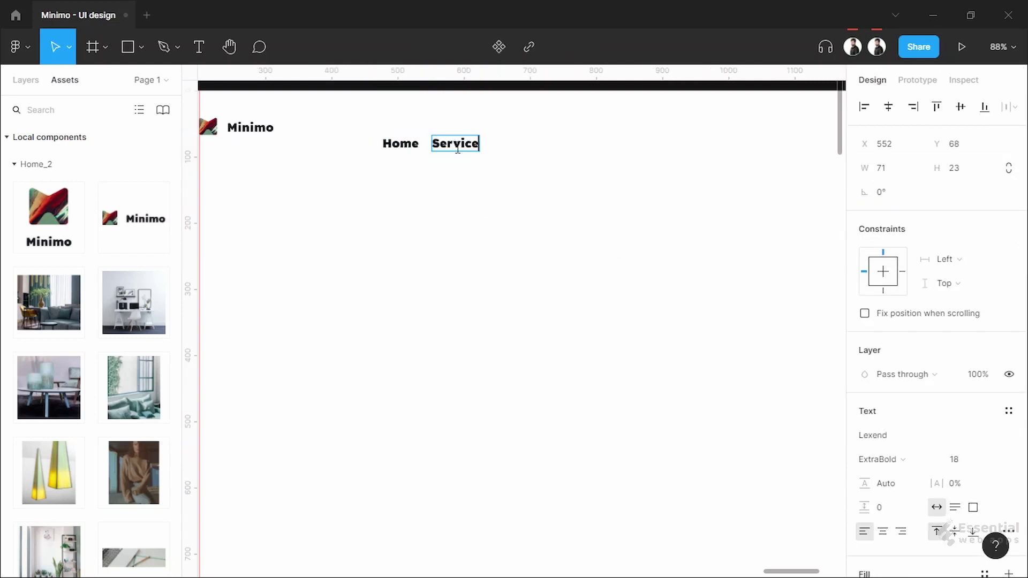
alt+drag(470, 157, 638, 151)
text(rtfolio)
key(Escape)
double_click(581, 143)
text(About)
double_click(634, 142)
Set all nav labels to Light font weight
drag(356, 120, 708, 178)
scroll(920, 436, down, 5)
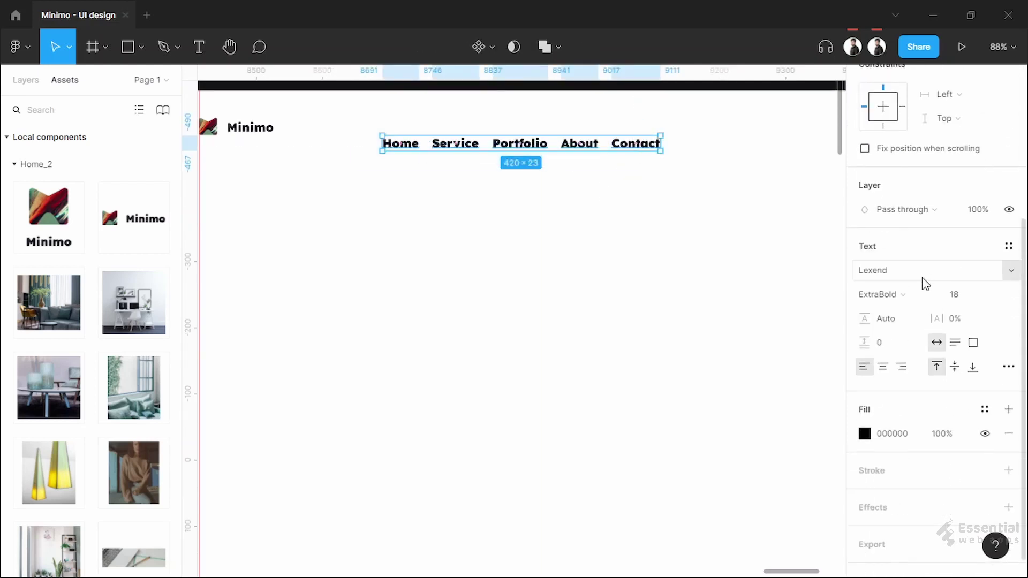
click(916, 294)
click(905, 204)
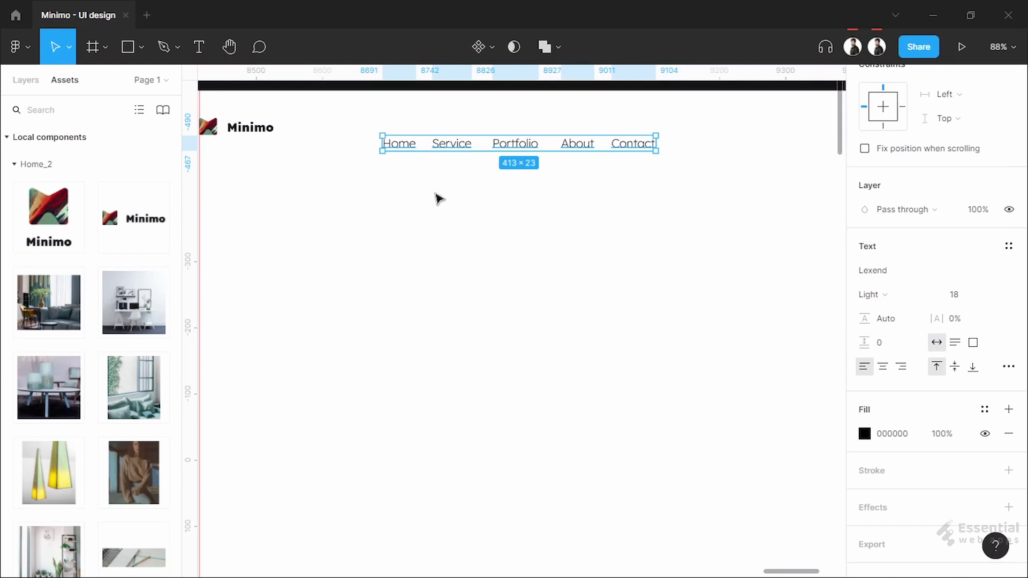
ctrl+scroll(438, 186, down, 1)
scroll(418, 218, up, 1)
Move the nav row up so it sits level with the logo
drag(363, 160, 680, 217)
drag(572, 187, 573, 171)
click(511, 207)
scroll(458, 199, up, 5)
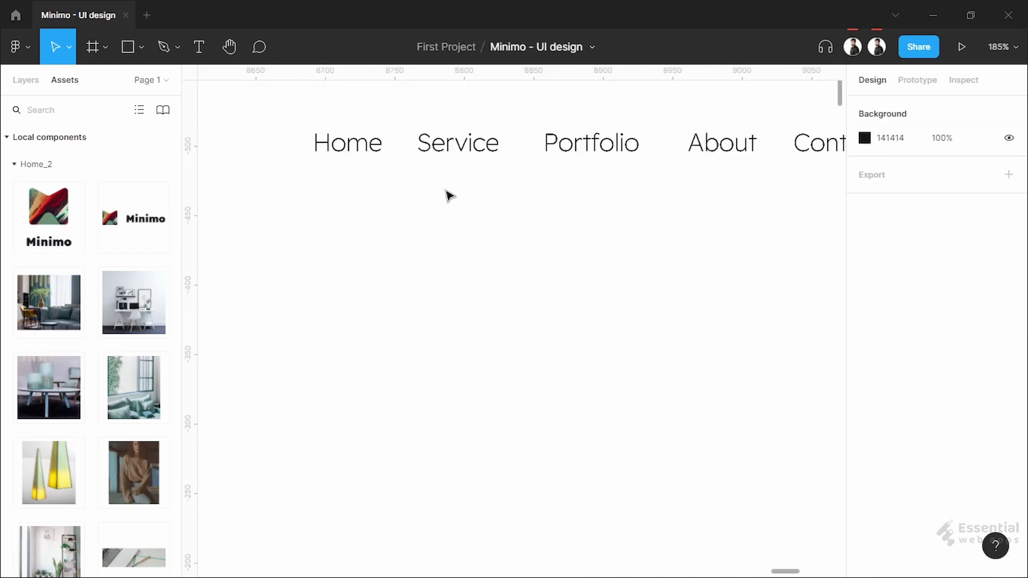
scroll(458, 199, down, 1)
Make the Home label Regular weight
click(329, 215)
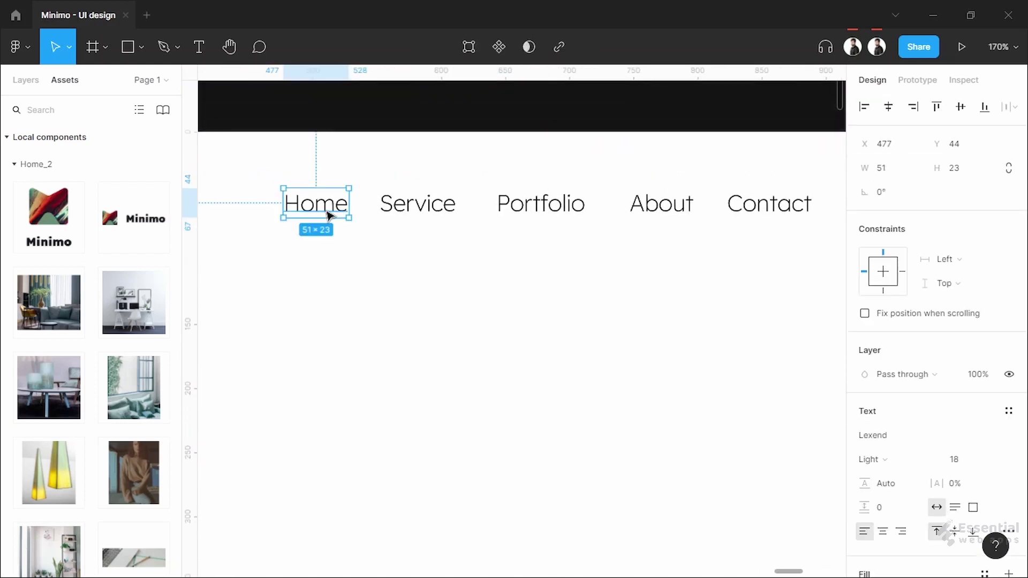
click(905, 460)
click(910, 479)
click(624, 325)
scroll(634, 316, down, 1)
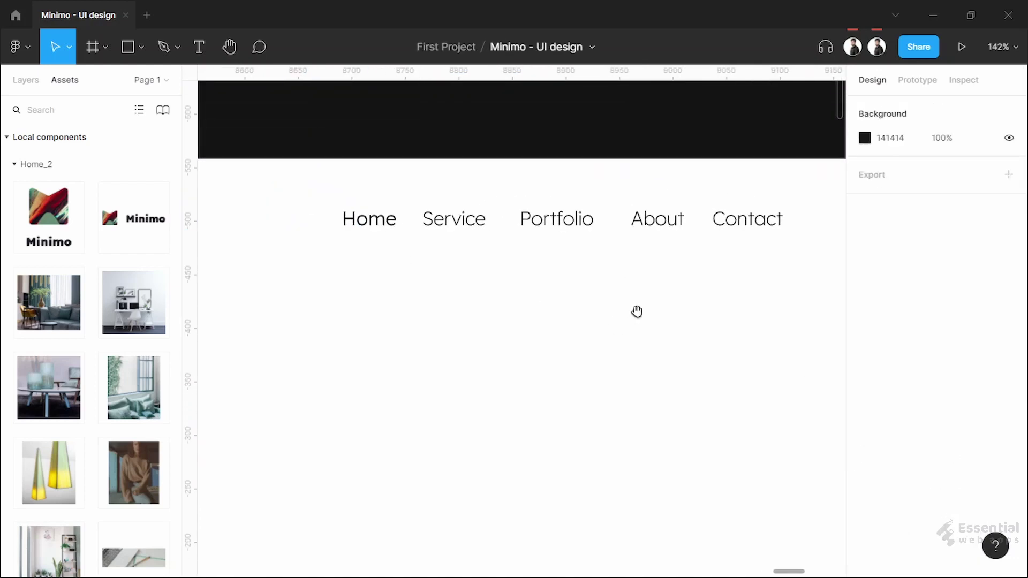
scroll(638, 310, down, 1)
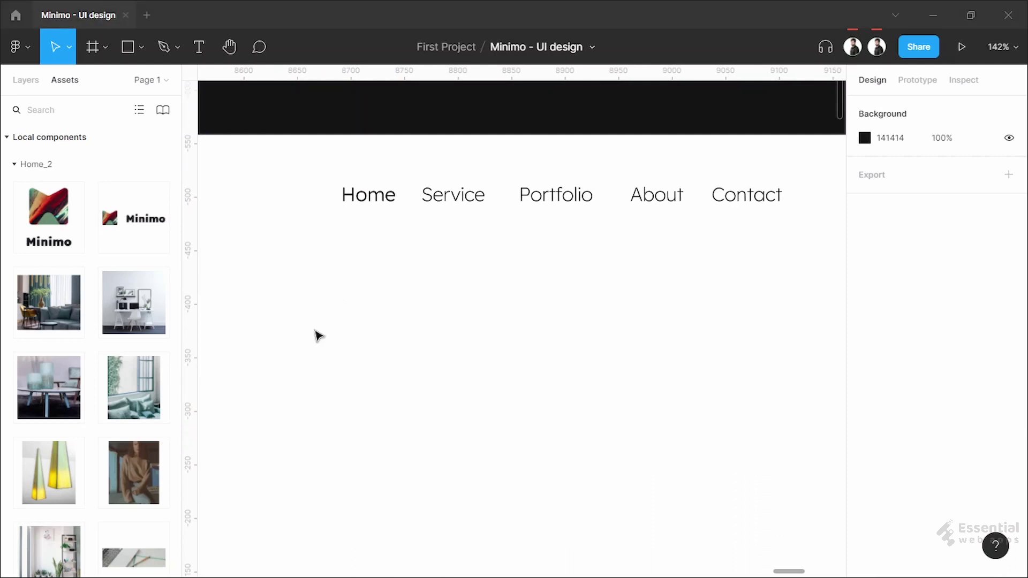
scroll(402, 234, up, 5)
scroll(310, 236, up, 3)
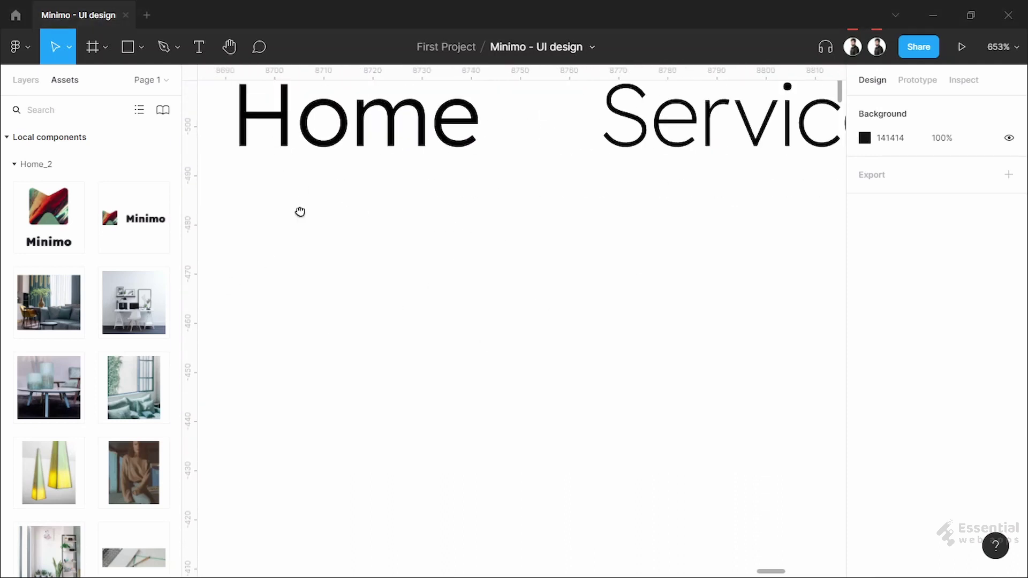
scroll(222, 133, up, 2)
scroll(222, 133, left, 2)
click(141, 48)
click(149, 102)
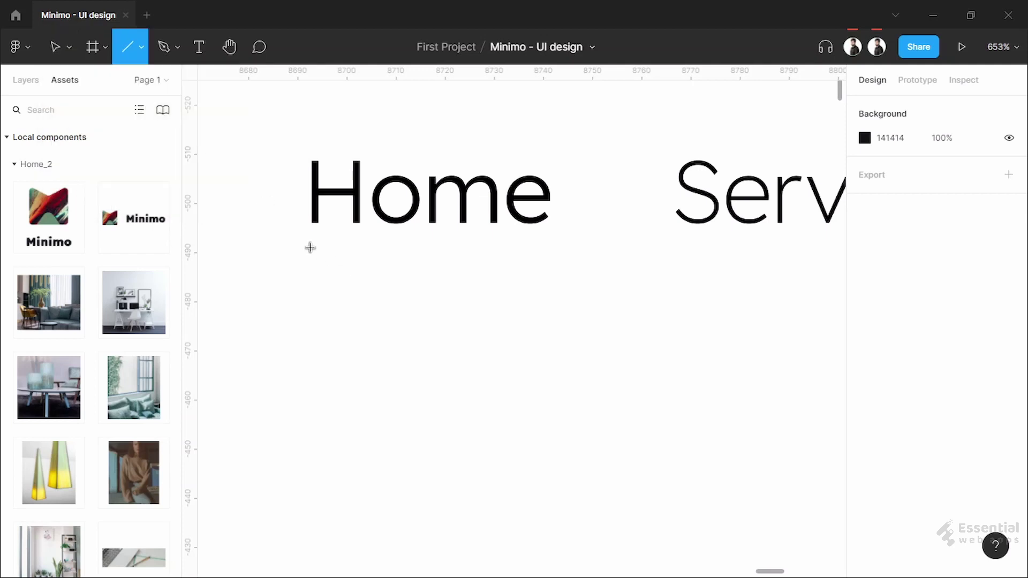
Draw a short line and position it just under the Home label
drag(318, 251, 558, 250)
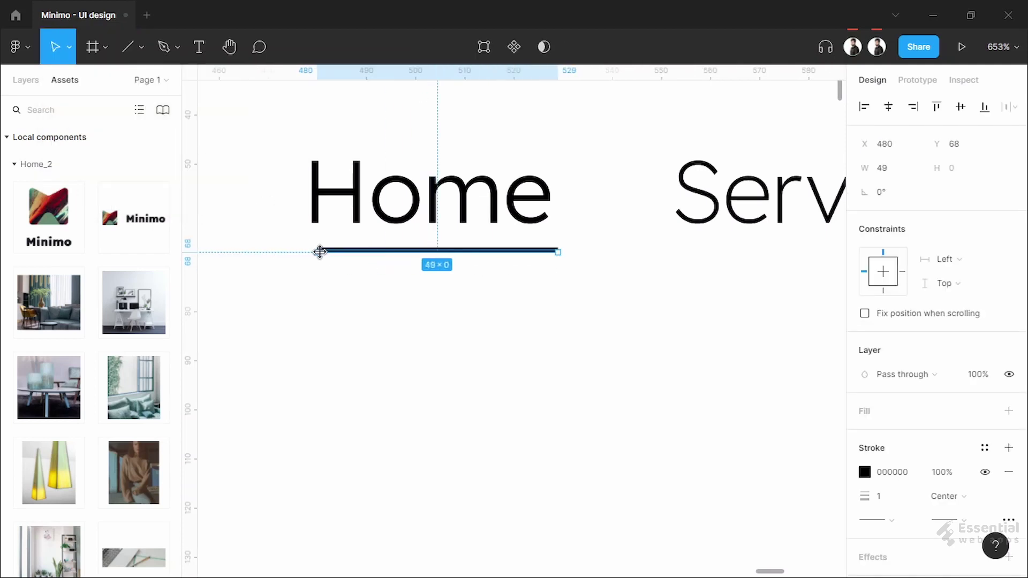
drag(393, 254, 394, 255)
click(402, 192)
click(385, 250)
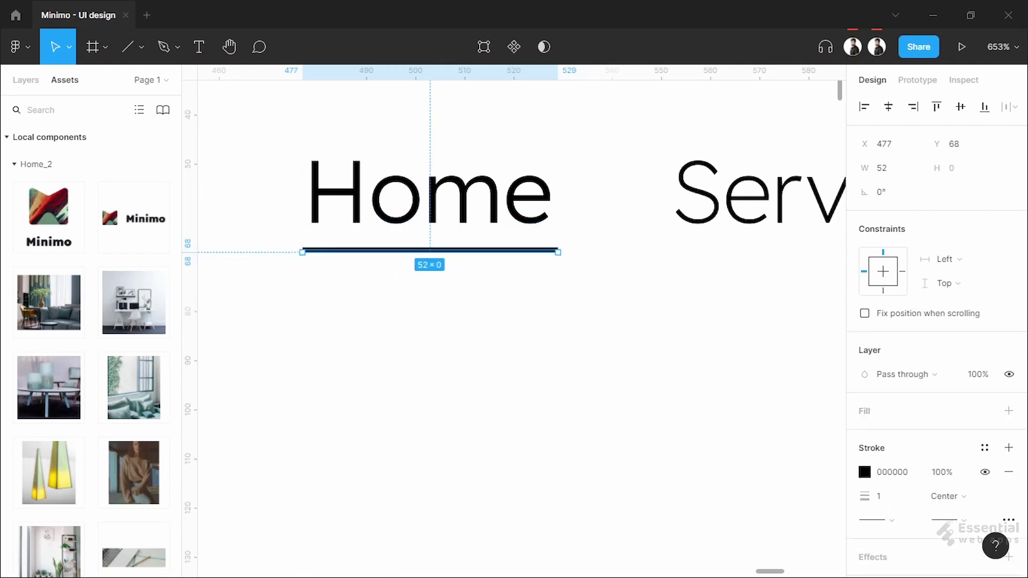
click(468, 214)
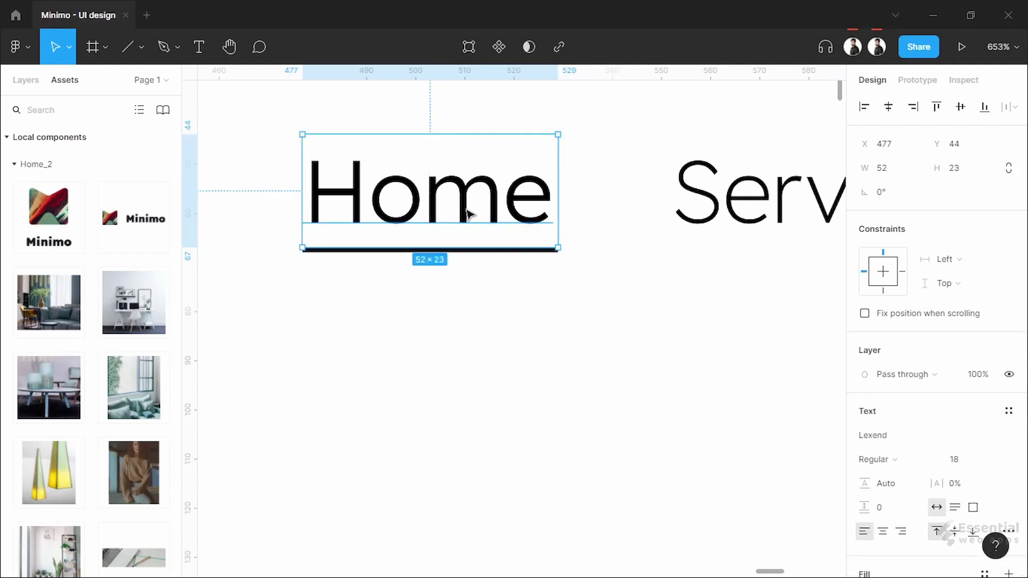
click(527, 251)
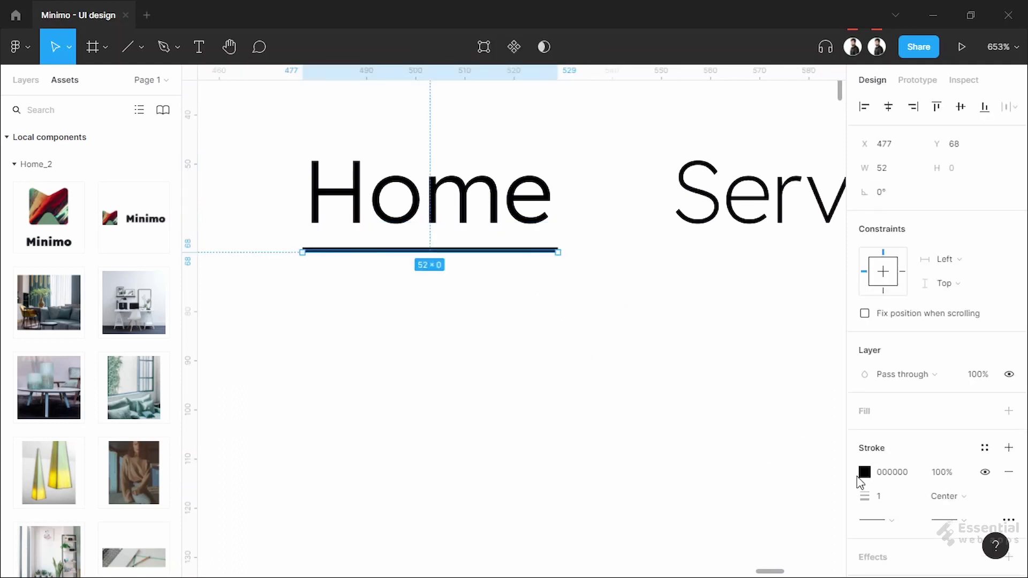
Colour the Home underline grey 678797
click(893, 473)
text(678797)
click(619, 392)
scroll(628, 417, down, 1)
scroll(629, 418, up, 2)
click(420, 367)
scroll(922, 505, down, 1)
click(891, 457)
click(932, 546)
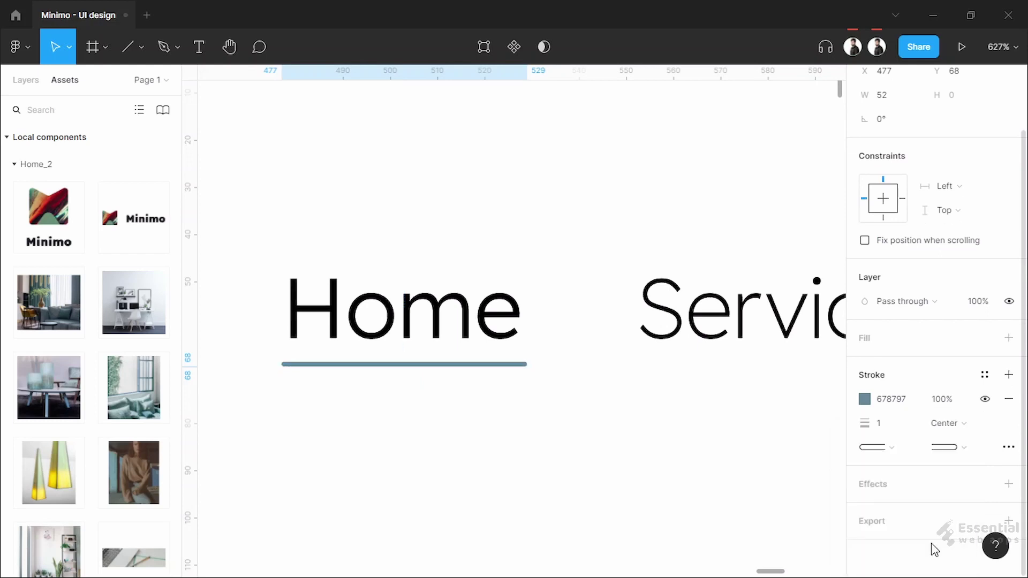
click(594, 443)
Copy the underline under Service, Portfolio (widened to 70), About and Contact
scroll(594, 443, down, 3)
drag(594, 443, 415, 356)
drag(369, 303, 702, 321)
scroll(702, 322, right, 3)
drag(577, 313, 604, 313)
click(690, 400)
scroll(536, 375, right, 4)
drag(378, 303, 663, 303)
scroll(387, 402, right, 4)
drag(341, 337, 673, 338)
click(525, 402)
Shift all nav labels and their underlines slightly to the right
scroll(525, 402, down, 1)
scroll(336, 283, down, 5)
drag(333, 277, 672, 351)
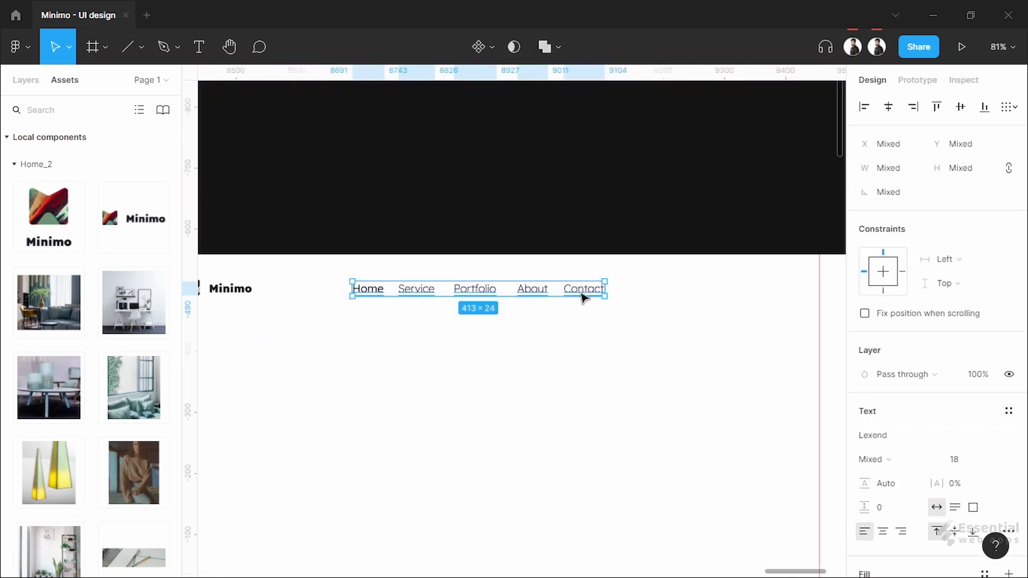
drag(567, 294, 561, 298)
click(569, 329)
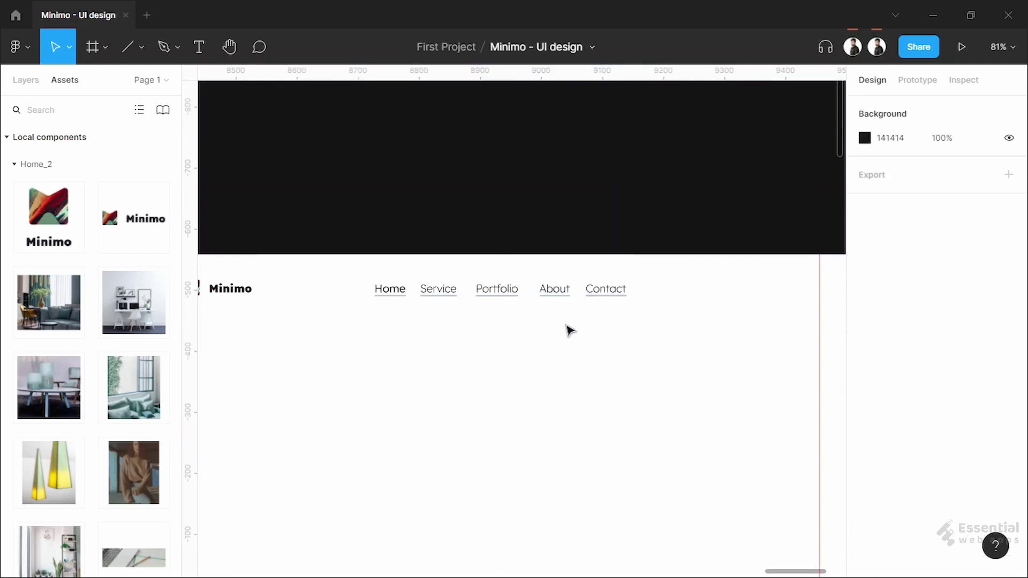
Draw a 150×45 rectangle right of Contact, snapped to the right margin guide
scroll(569, 329, up, 5)
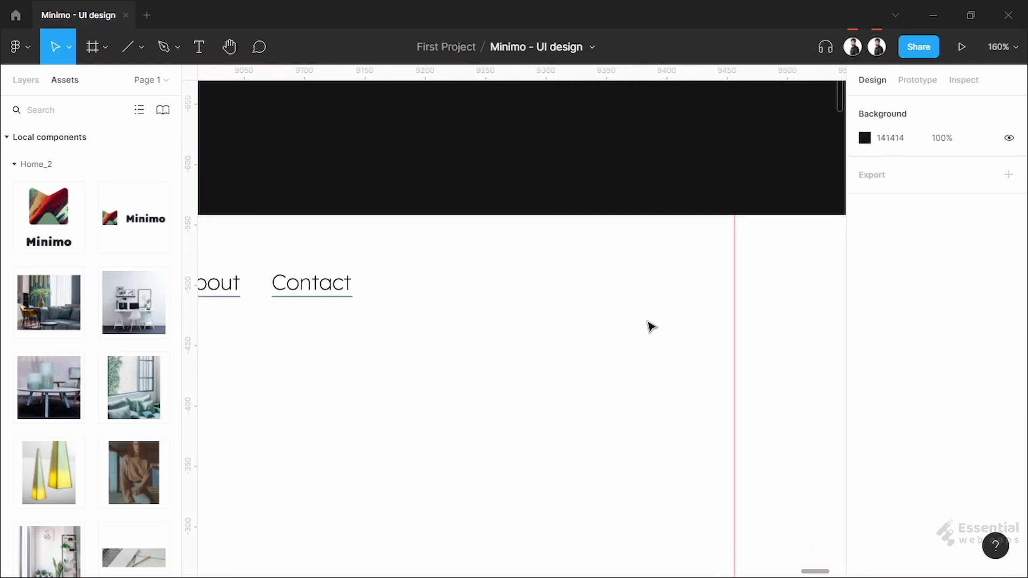
click(143, 53)
click(140, 76)
drag(548, 265, 736, 329)
mouse_move(546, 287)
mouse_down()
mouse_move(531, 286)
mouse_move(545, 286)
mouse_up()
click(908, 177)
text(150)
key(Return)
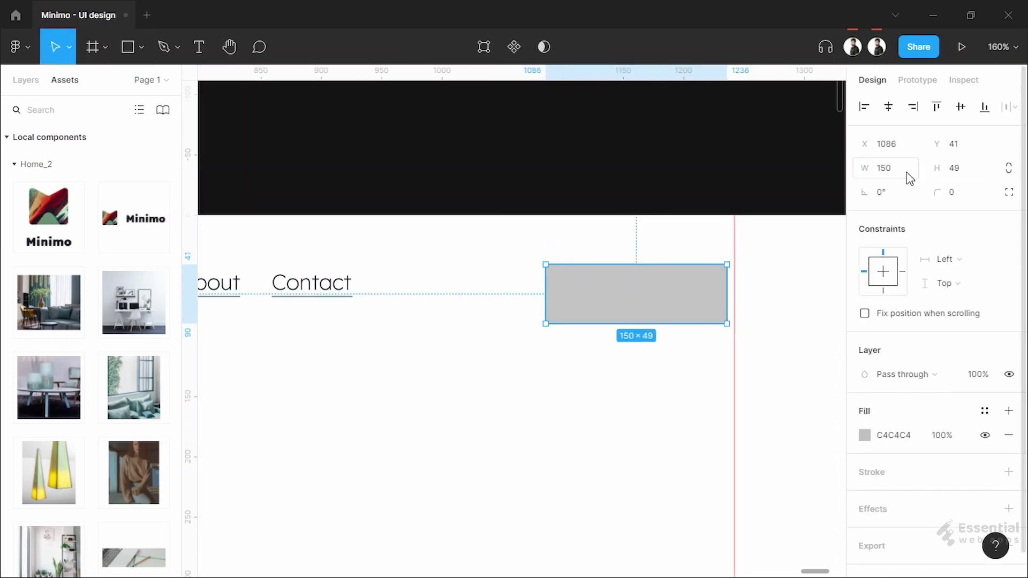
text(45)
key(Return)
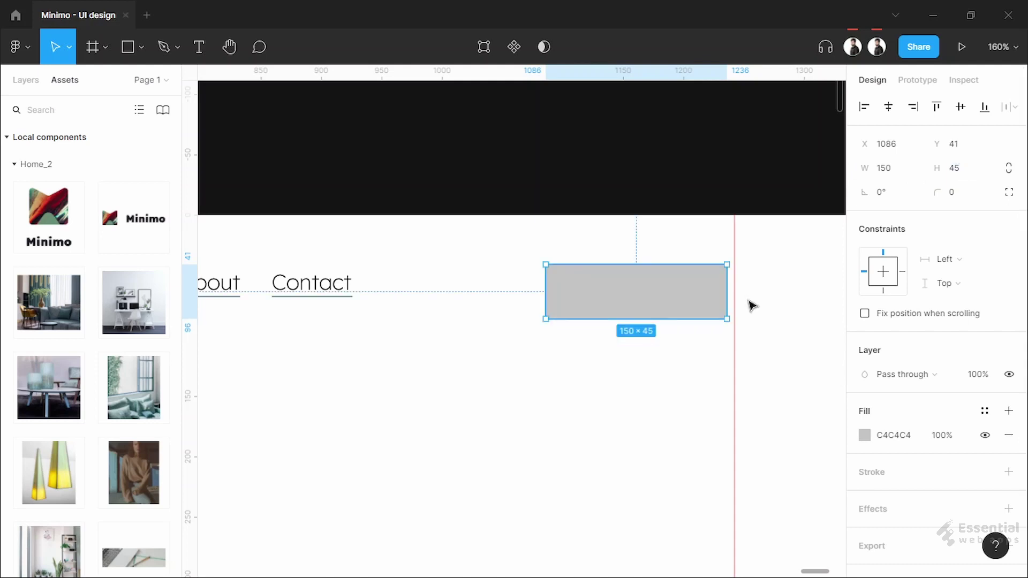
scroll(671, 304, up, 2)
drag(681, 295, 690, 293)
Give the box a C4C4C4 border and remove its fill
click(918, 473)
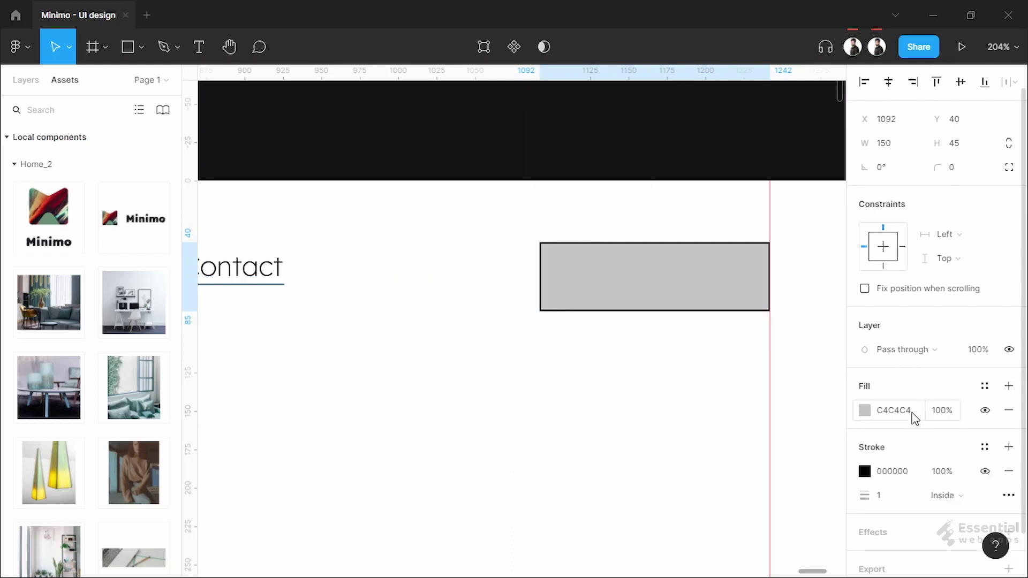
click(913, 418)
key(ctrl+c)
click(924, 474)
key(ctrl+v)
click(1008, 410)
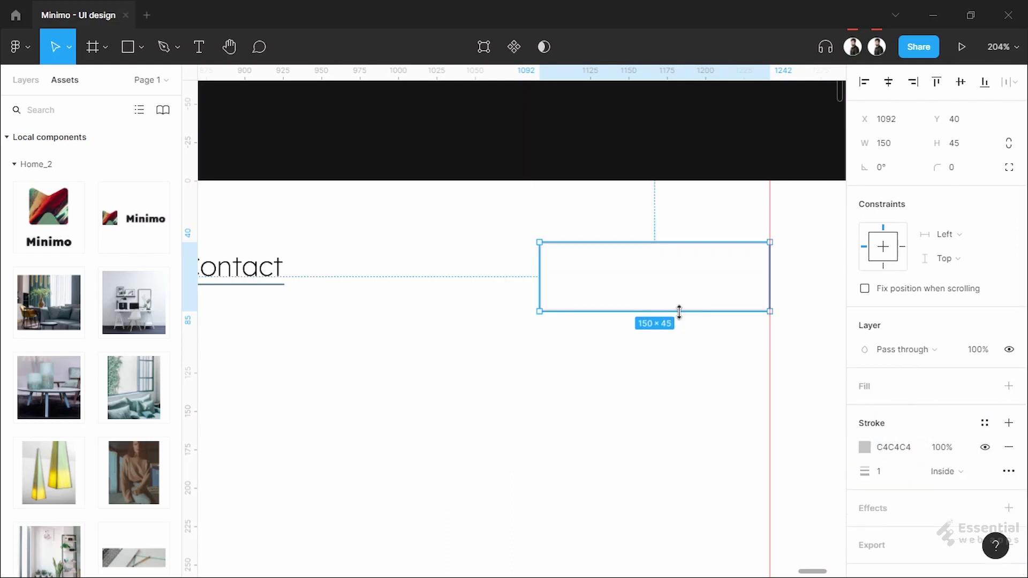
click(672, 337)
ctrl+scroll(752, 319, up, 3)
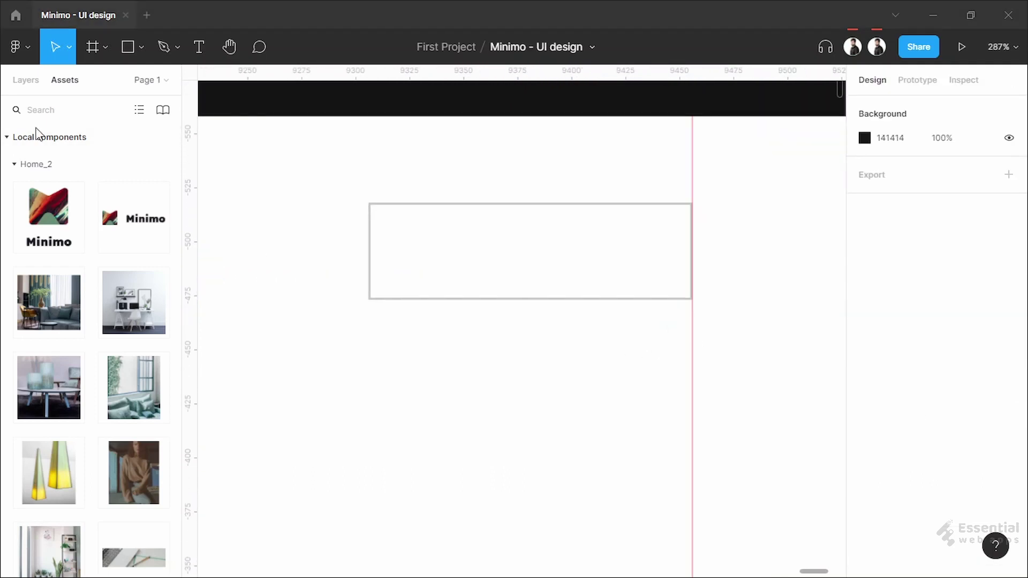
click(558, 227)
Draw a small square inside the search box's right end with corner radius 3
key(r)
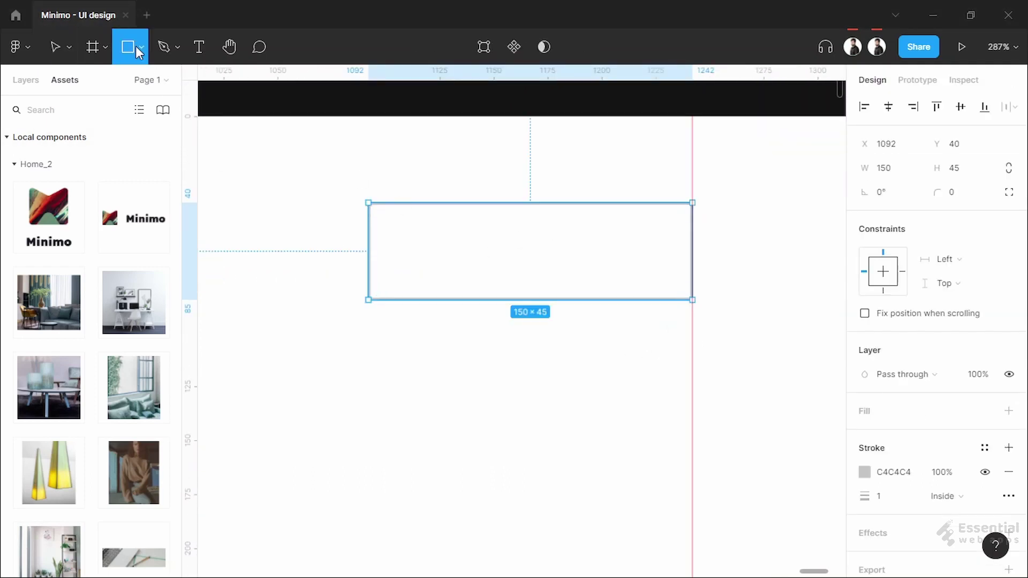
drag(530, 224, 636, 268)
key(alt)
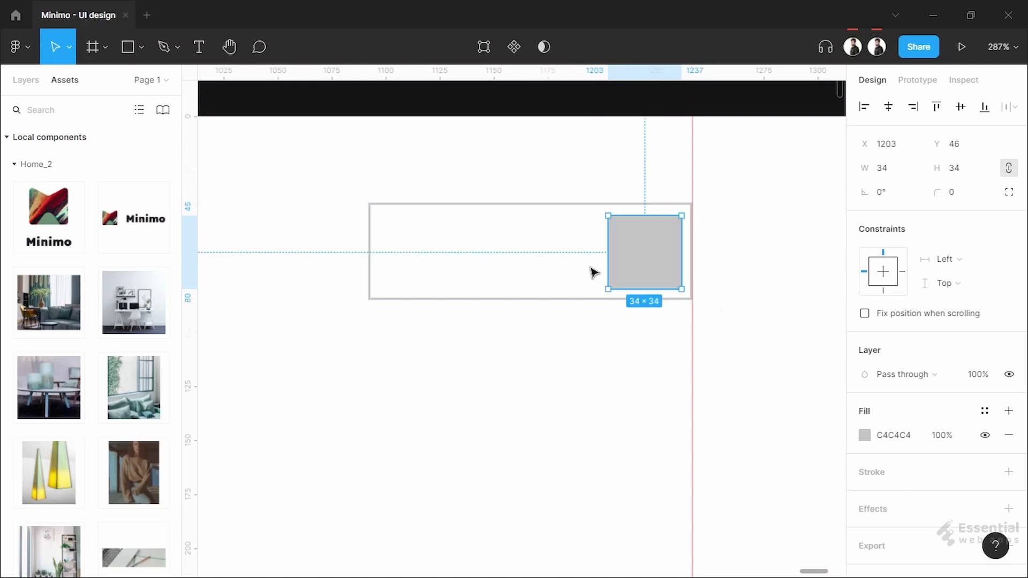
key(Down)
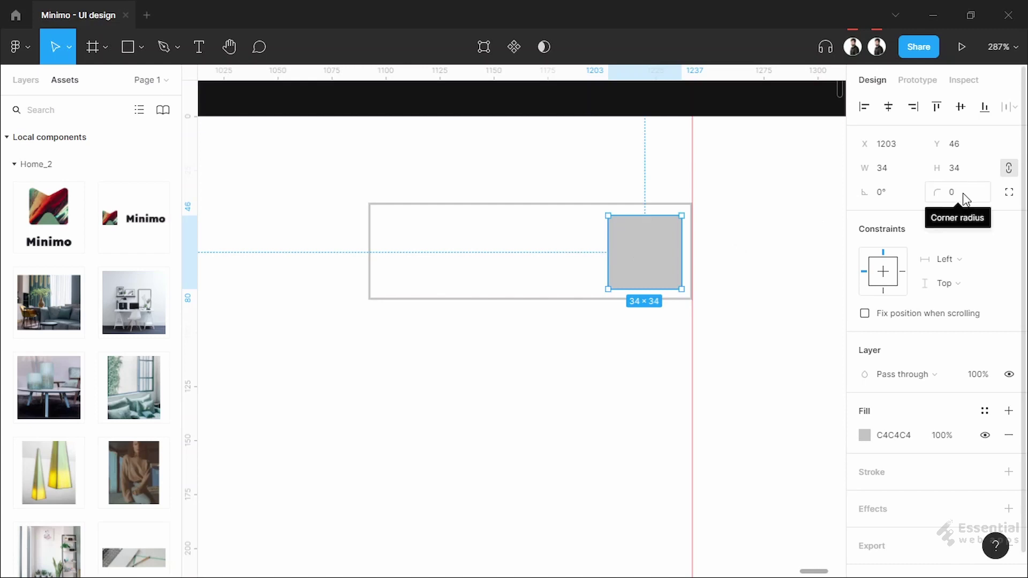
click(967, 198)
text(2)
key(Escape)
key(Escape)
click(653, 268)
text(3)
click(597, 348)
click(676, 245)
Give the rounded square the green fill colour
click(893, 435)
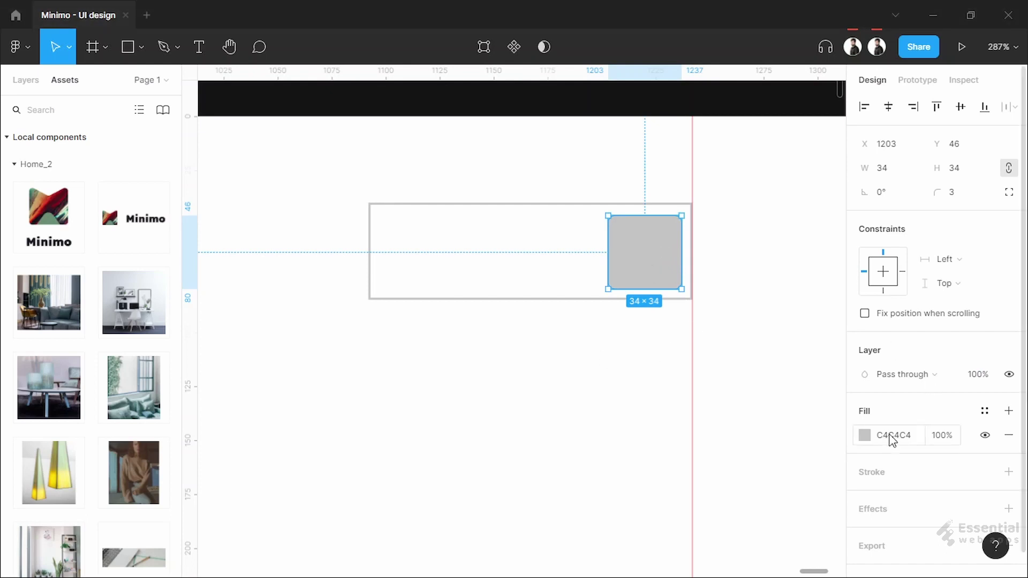
key(ctrl+v)
click(523, 372)
scroll(523, 372, down, 3)
Place the Feather Icons search icon onto the green square
drag(489, 380, 592, 349)
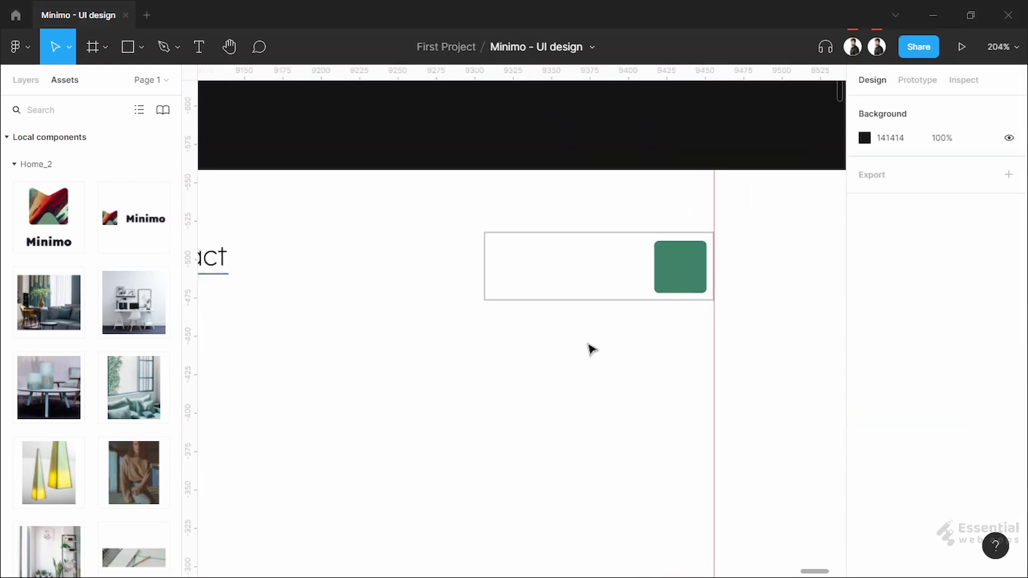
right_click(546, 352)
click(763, 277)
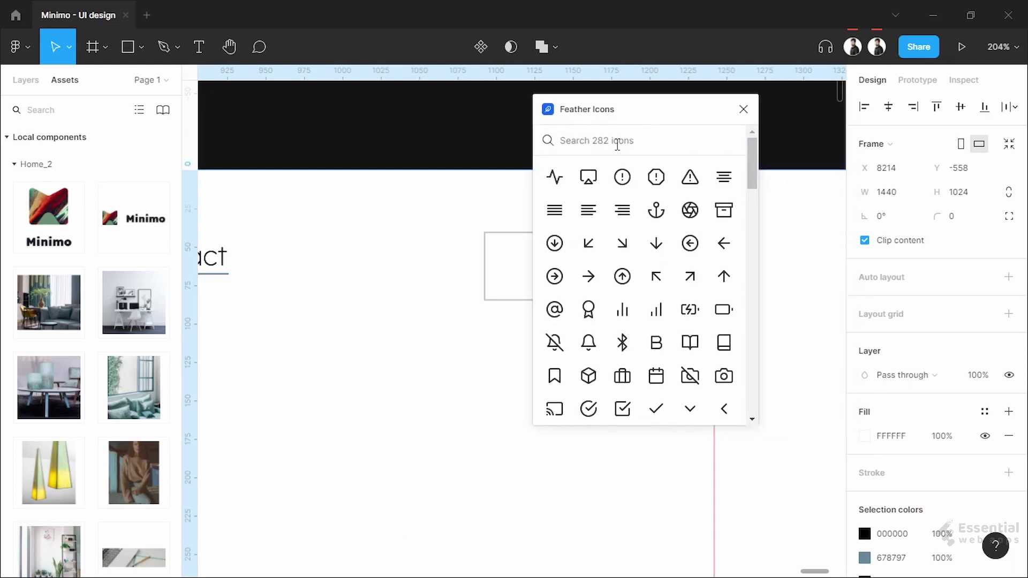
click(617, 142)
text(search)
drag(555, 176, 686, 288)
Colour the search icon white (fff)
key(shift+2)
scroll(909, 406, down, 5)
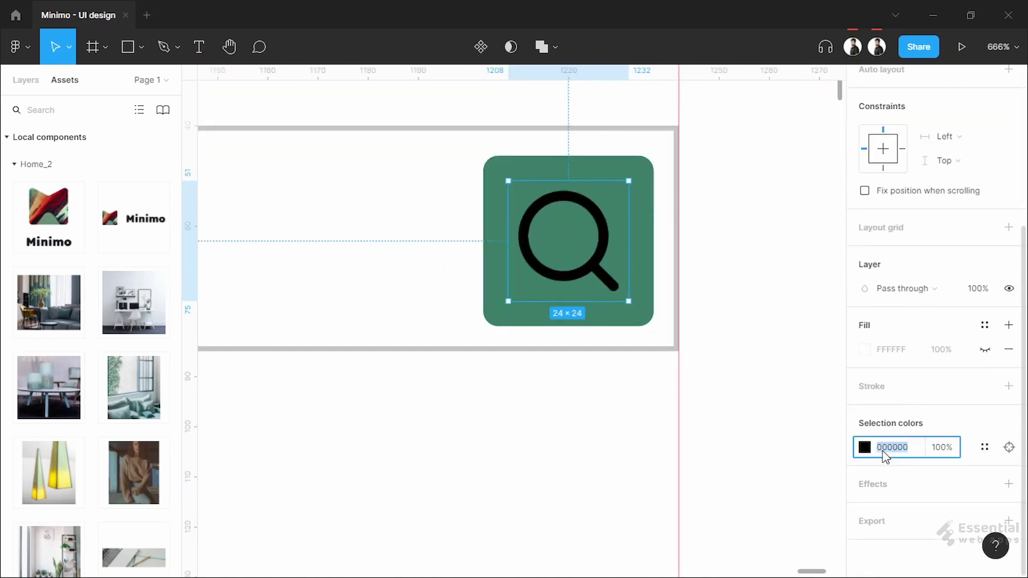
text(ffff)
key(Return)
click(525, 419)
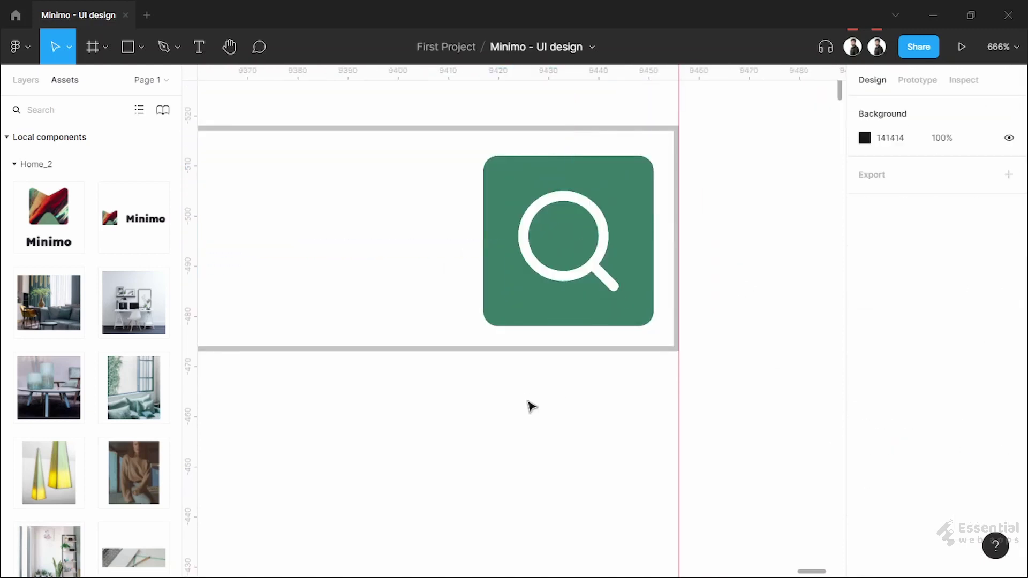
Group the search box and its icon together
scroll(541, 428, down, 6)
drag(383, 352, 544, 429)
scroll(578, 397, up, 3)
scroll(532, 447, down, 5)
key(ctrl+g)
Align the search group level with the Contact link
scroll(599, 416, up, 3)
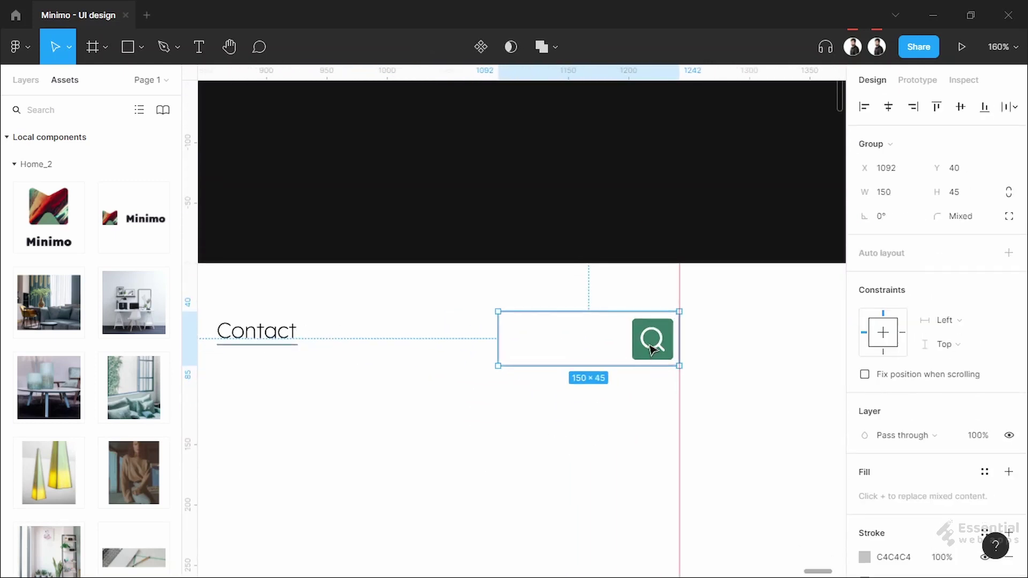
drag(650, 342, 652, 348)
click(626, 223)
scroll(461, 407, down, 5)
scroll(462, 407, up, 2)
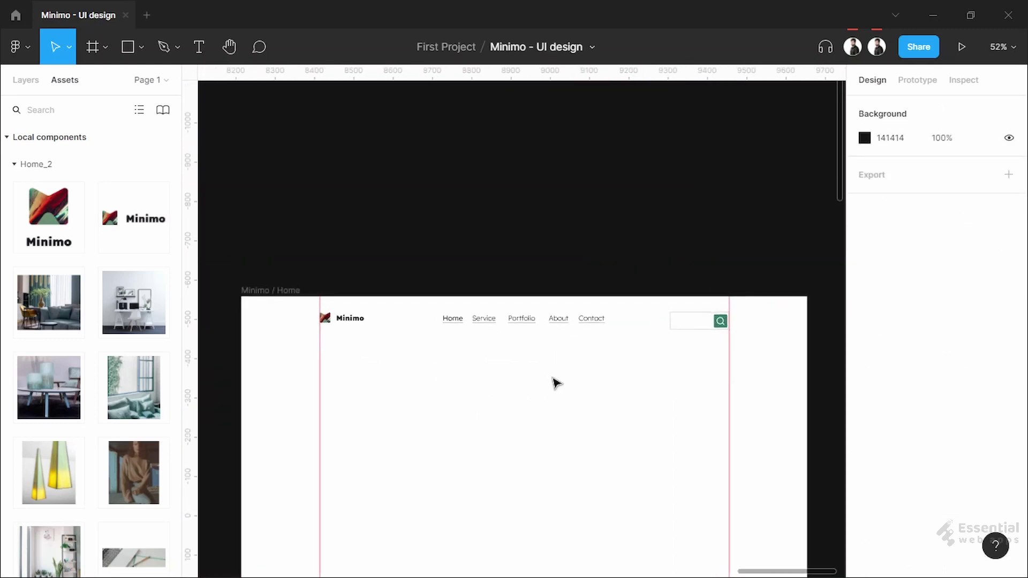
scroll(475, 367, up, 1)
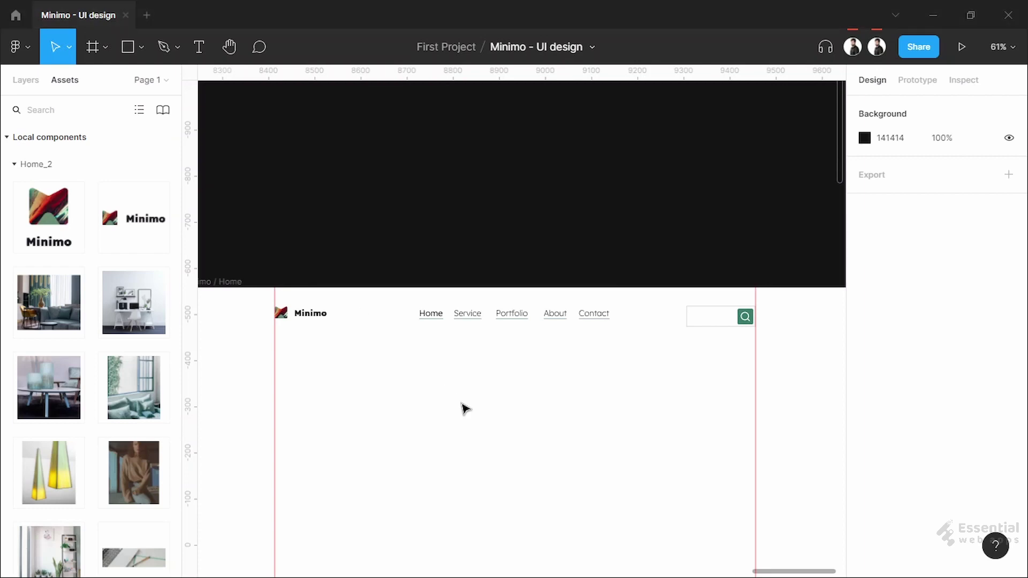
scroll(463, 409, up, 3)
scroll(444, 374, down, 1)
scroll(438, 375, down, 1)
drag(438, 375, 447, 298)
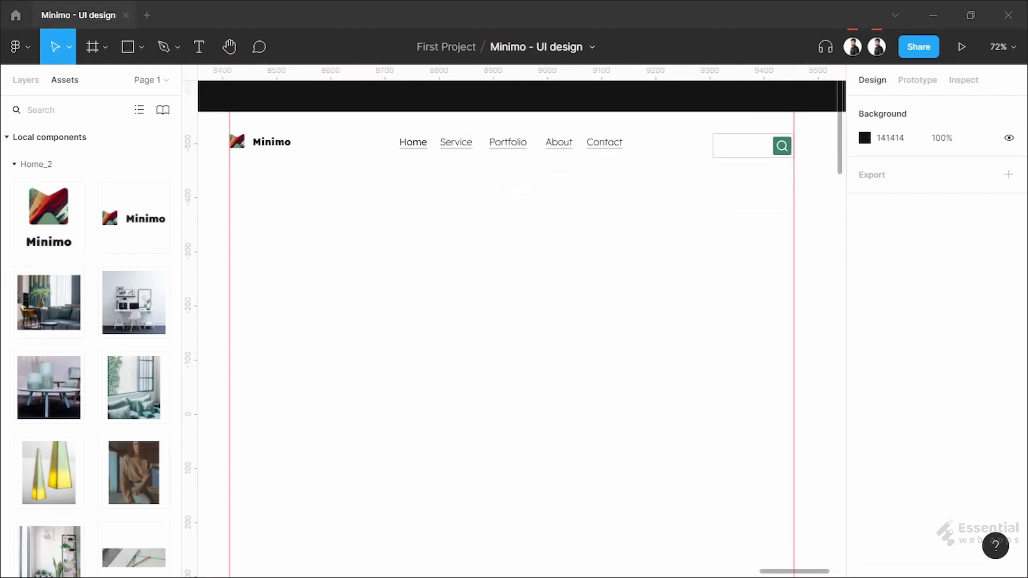
Add a 'Design Your World' heading below the logo at size 64
key(t)
click(260, 242)
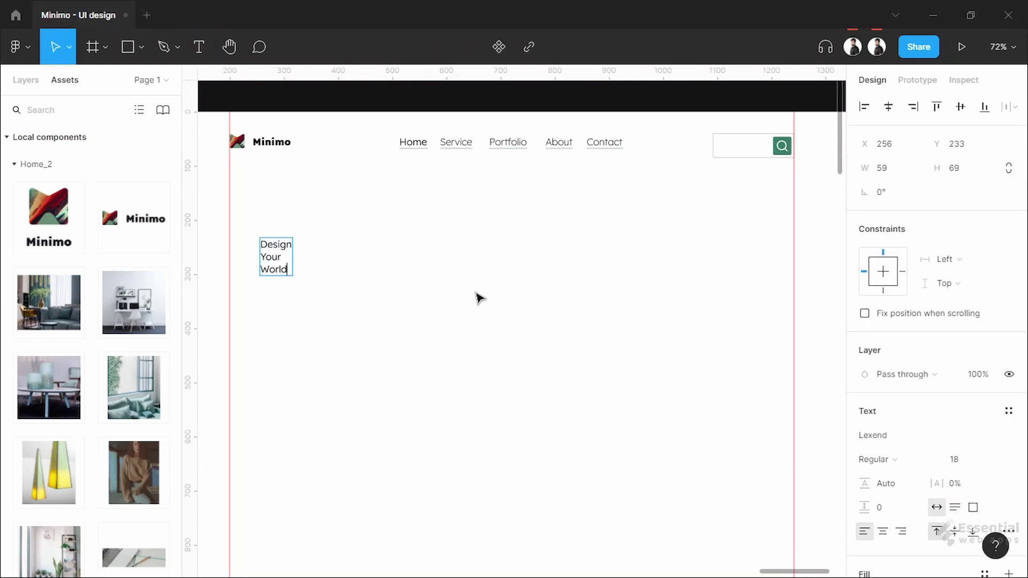
key(Escape)
scroll(405, 303, up, 1)
scroll(987, 379, down, 3)
click(996, 276)
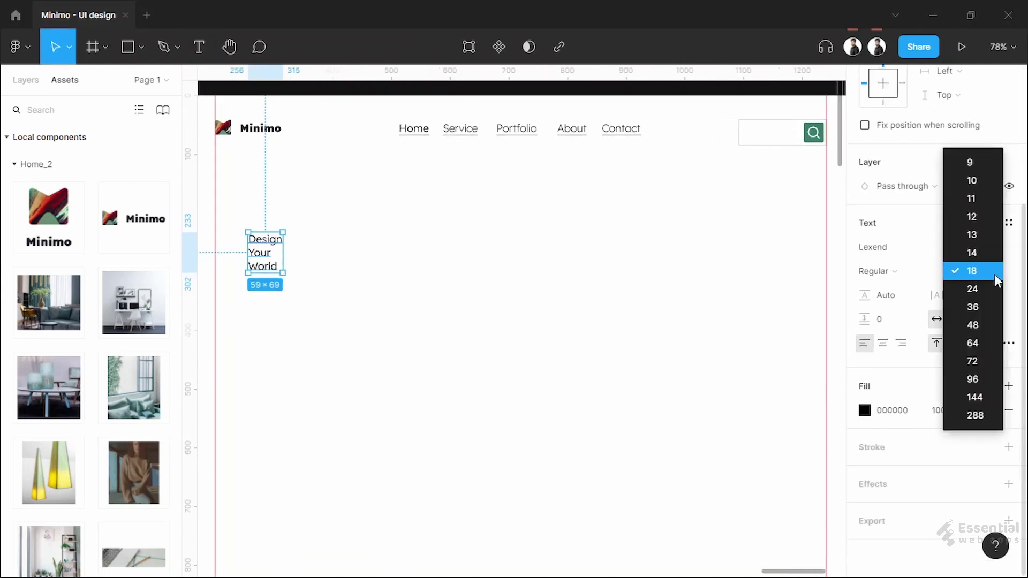
click(972, 343)
Set the heading's font weight to Light
drag(416, 338, 496, 357)
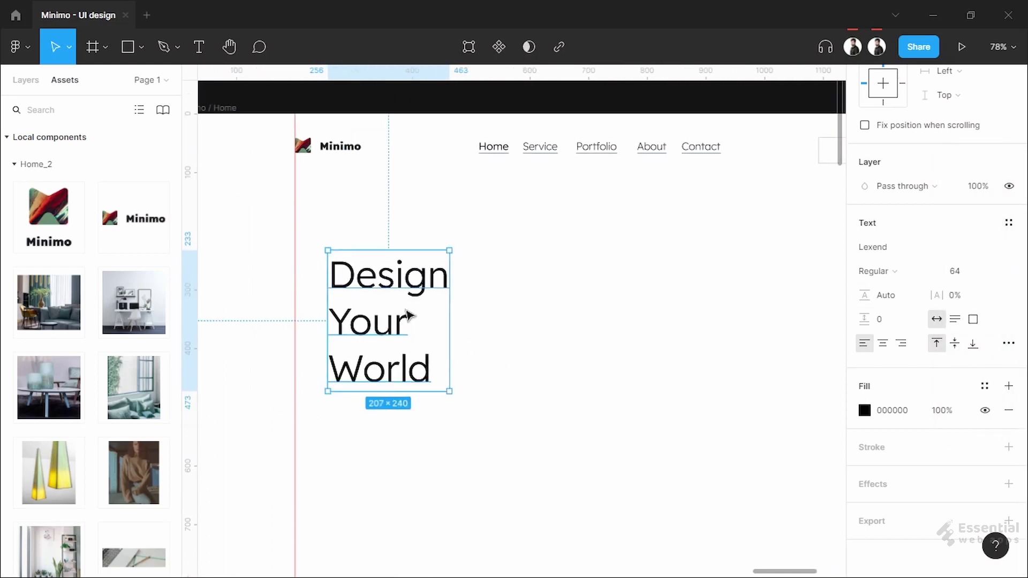
click(878, 273)
click(894, 256)
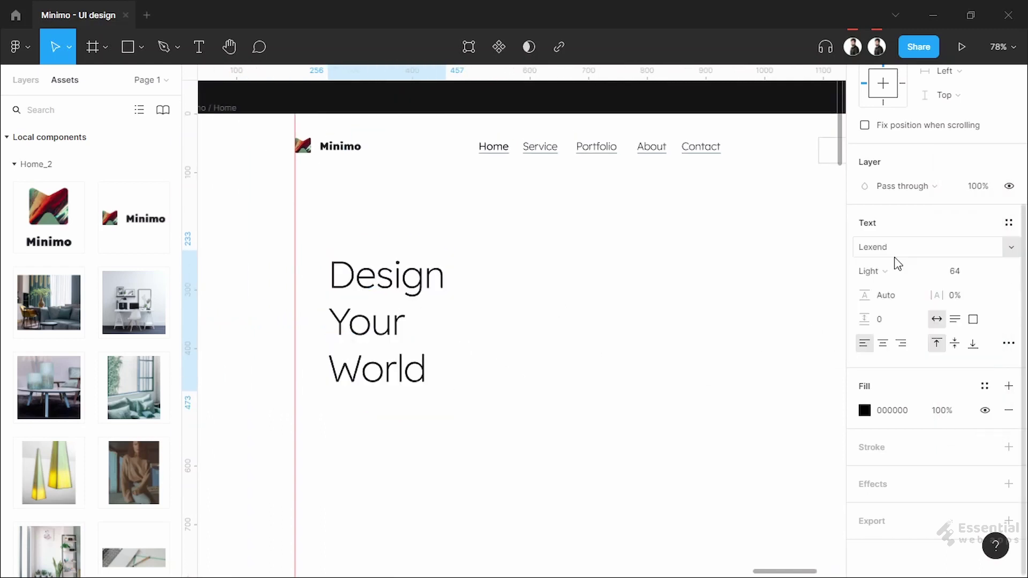
click(895, 265)
click(897, 253)
click(895, 275)
click(889, 291)
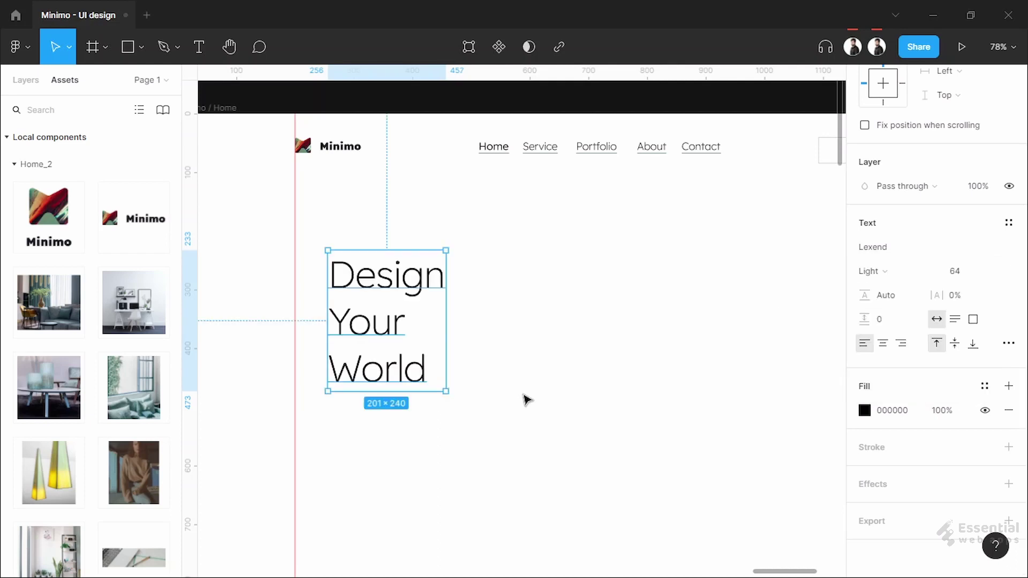
click(526, 402)
Move the heading up-left onto the left margin
scroll(381, 354, up, 1)
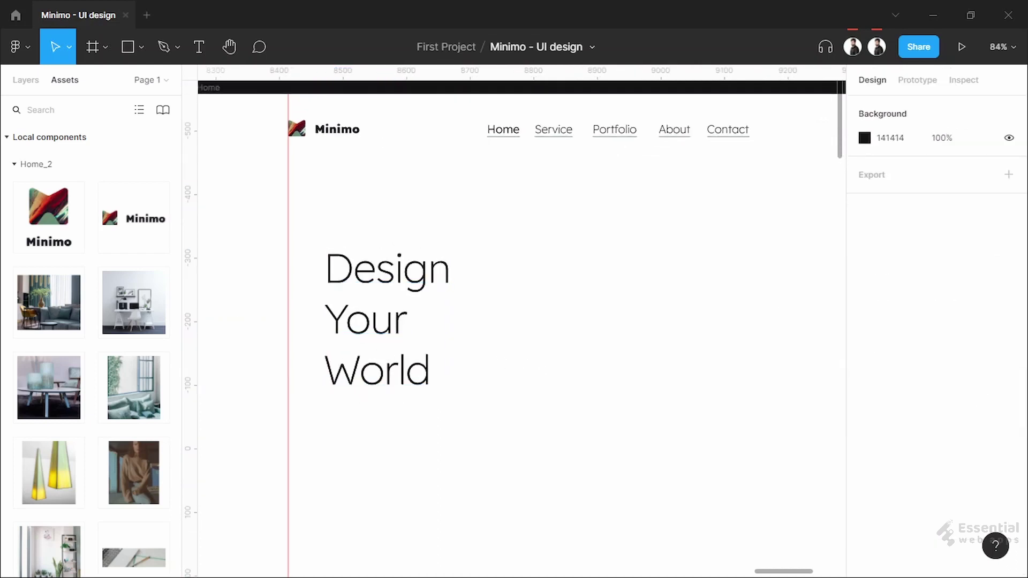
click(338, 268)
drag(337, 267, 308, 252)
key(Up)
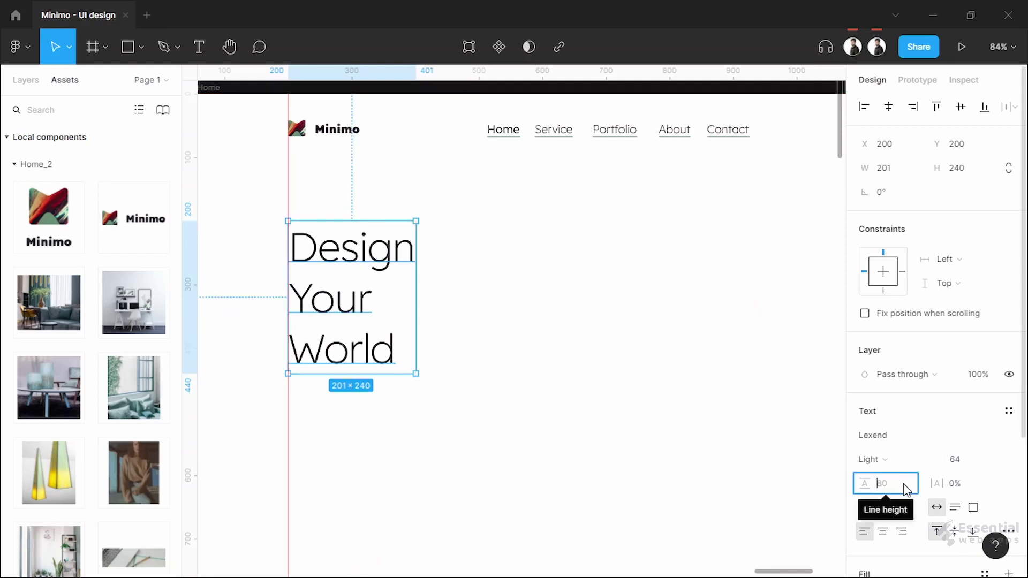
Set the heading's line height to 65
text(60)
key(Return)
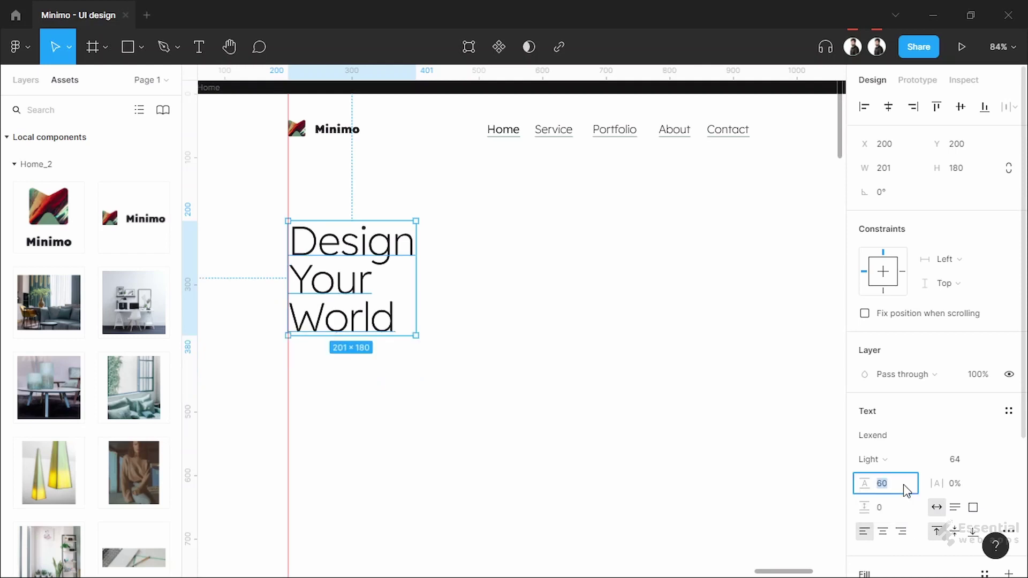
click(905, 490)
text(65)
key(Return)
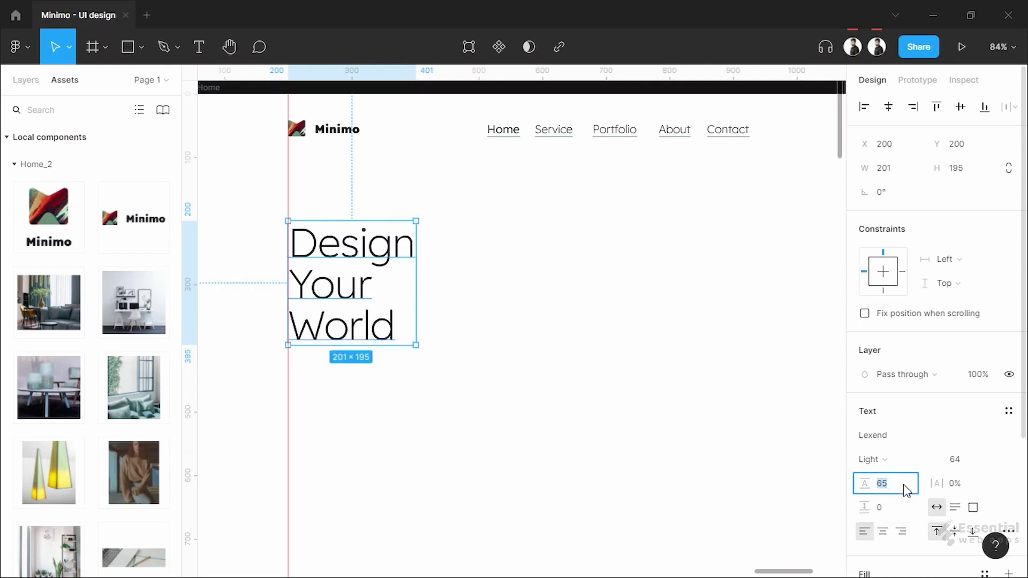
click(626, 431)
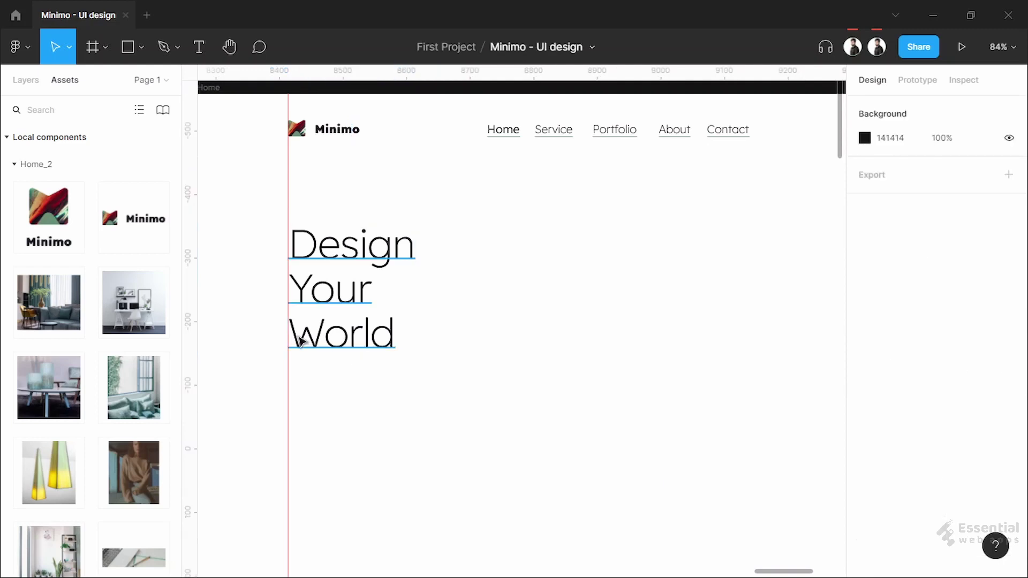
Make the word 'Your' Regular weight
click(320, 292)
double_click(329, 291)
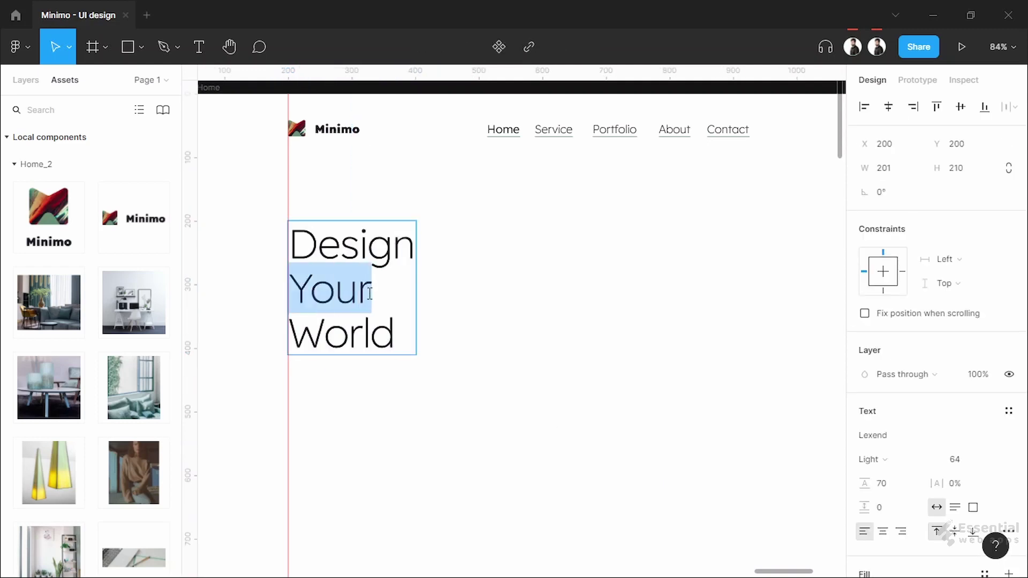
click(895, 461)
click(921, 482)
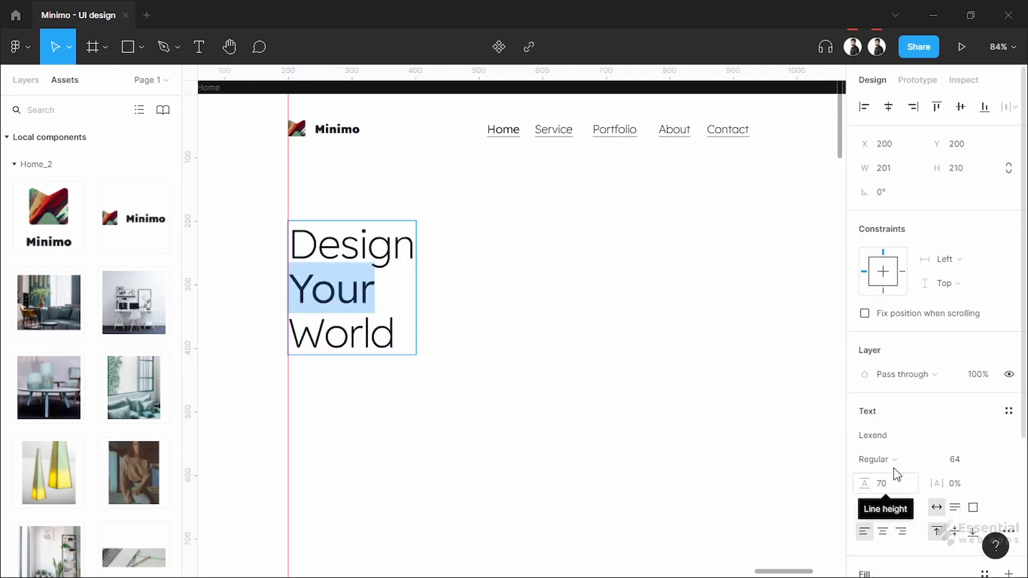
key(Escape)
Set the heading's case to all capitals
scroll(835, 483, down, 1)
scroll(910, 428, down, 4)
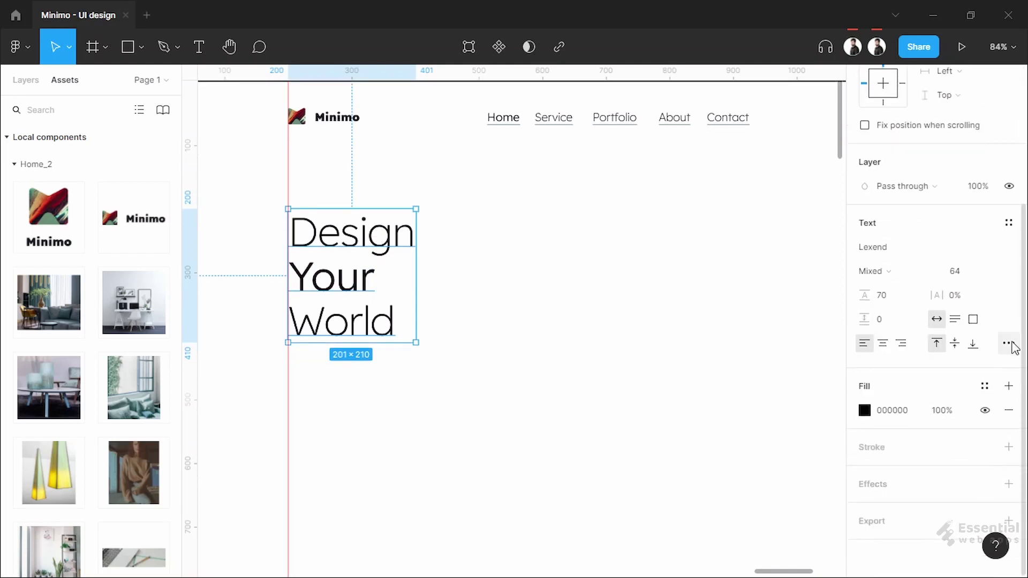
click(1009, 343)
click(774, 454)
click(503, 353)
scroll(595, 360, down, 1)
click(400, 279)
key(alt)
click(463, 403)
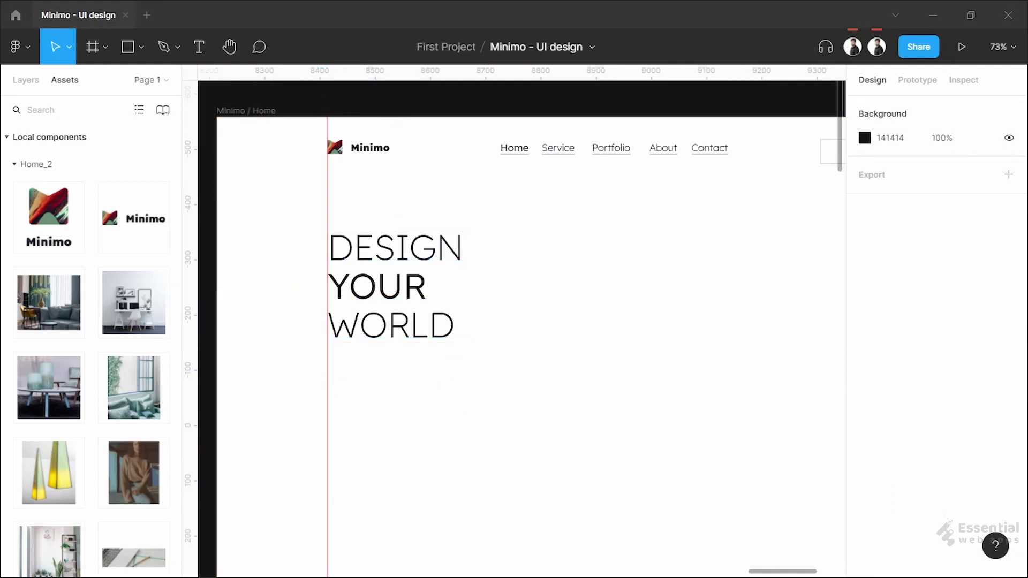
scroll(364, 382, down, 2)
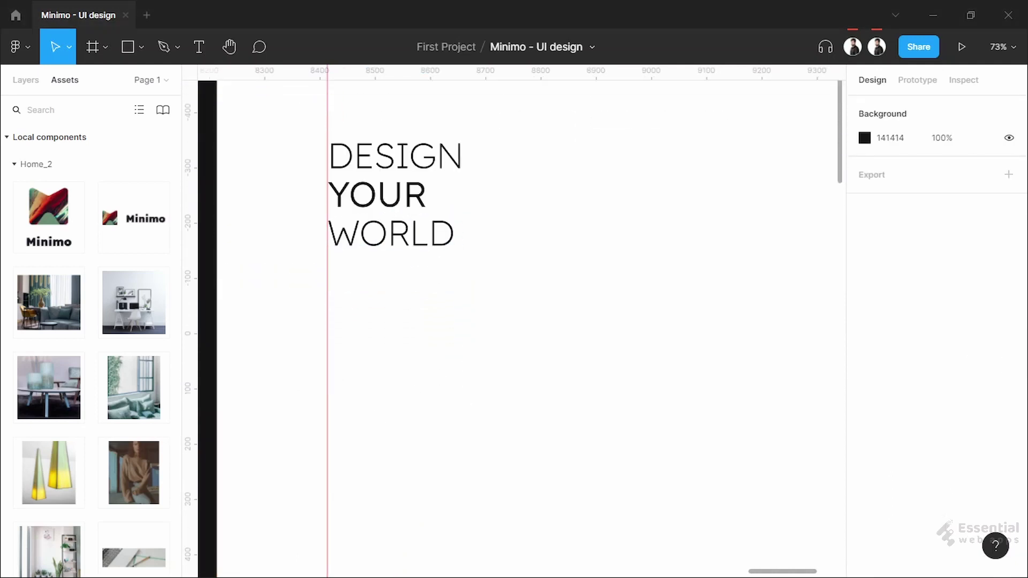
Paste lorem ipsum into a new text box under the heading at X 200
key(t)
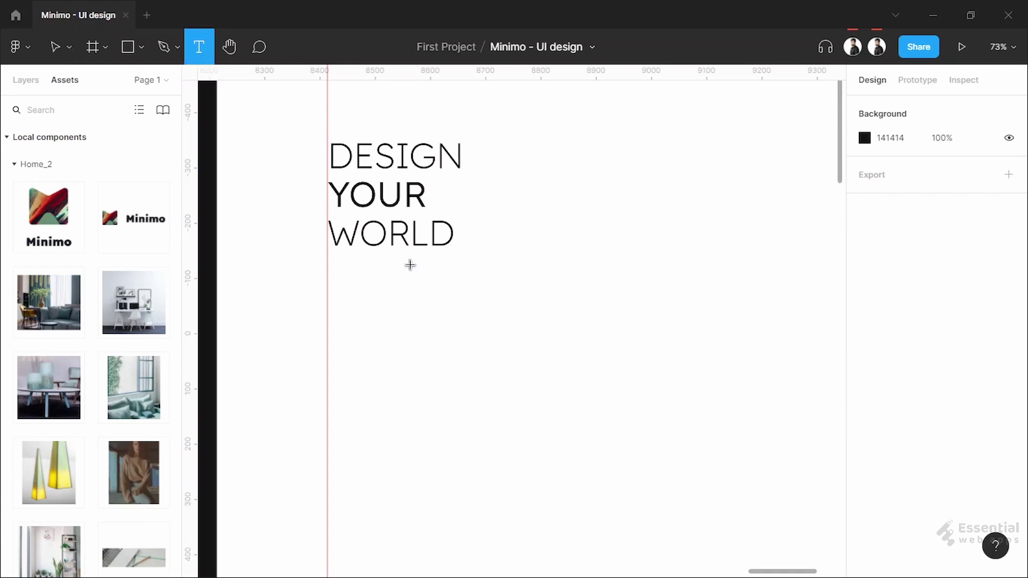
drag(336, 276, 556, 347)
text(LOREM IPSUM DOLOR SIT AMET, CONSECTETUR ADIPISCING ELIT, SED DO EIUSMOD TEMPOR INCIDIDUNT UT LABORE ET DOLORE MAGNA ALIQUA.)
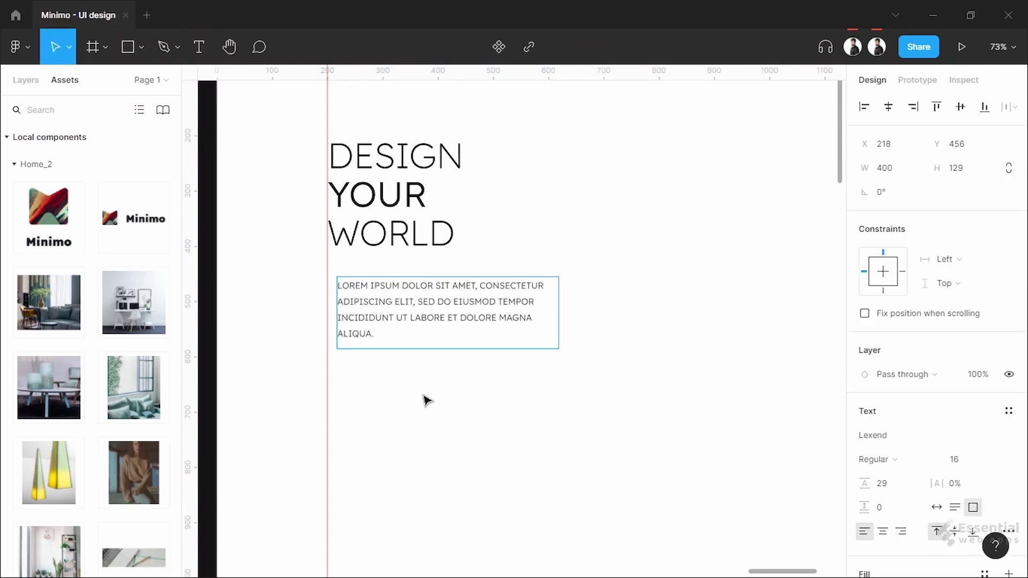
scroll(413, 390, up, 3)
drag(447, 289, 433, 300)
Inspect the heading's fill colour settings
scroll(521, 252, up, 5)
click(378, 337)
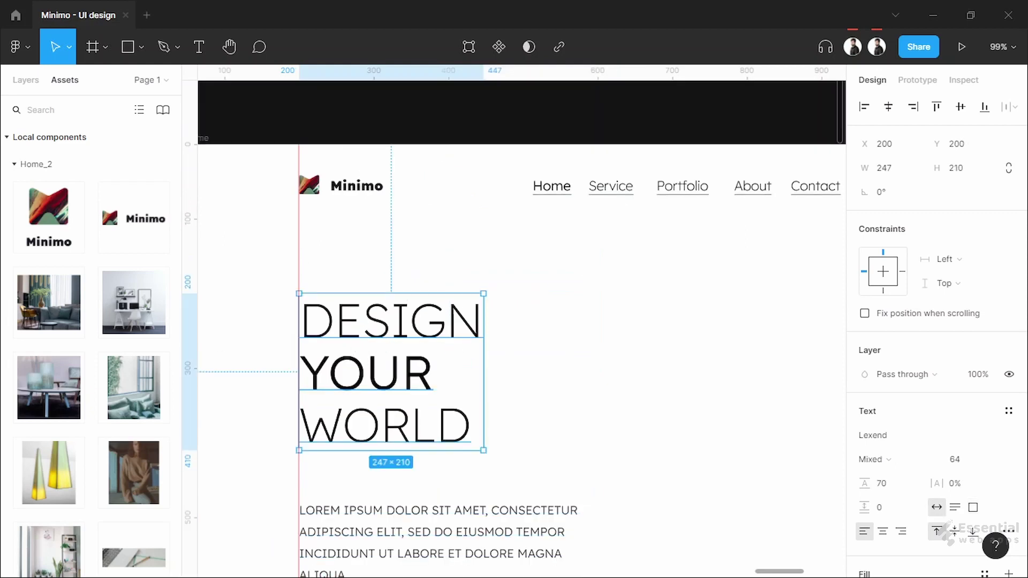
scroll(798, 406, down, 1)
scroll(936, 470, down, 3)
click(891, 410)
click(694, 373)
click(300, 332)
scroll(875, 477, down, 3)
click(864, 410)
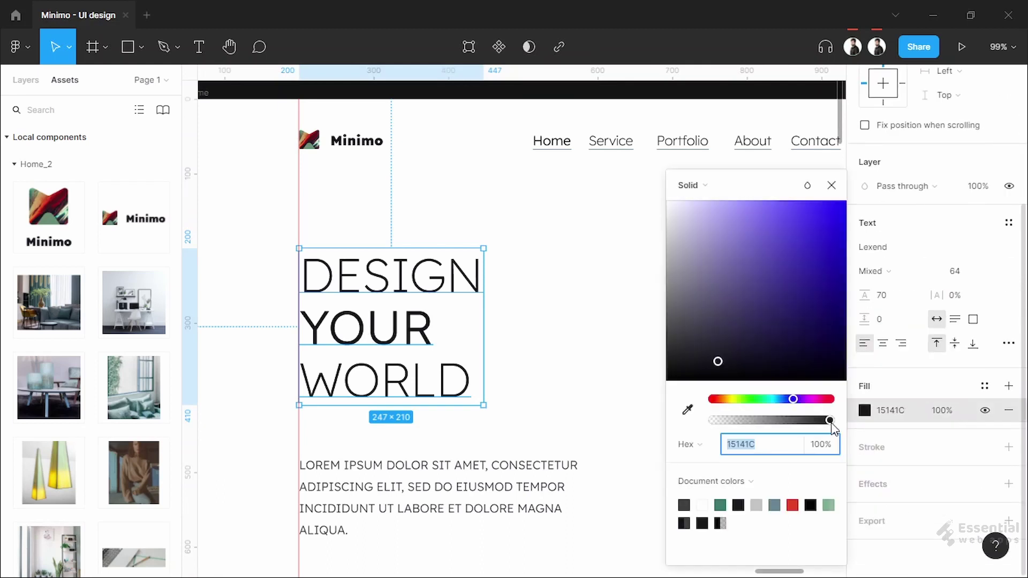
click(592, 351)
scroll(592, 351, down, 3)
Inspect the paragraph's fill colour settings
click(475, 320)
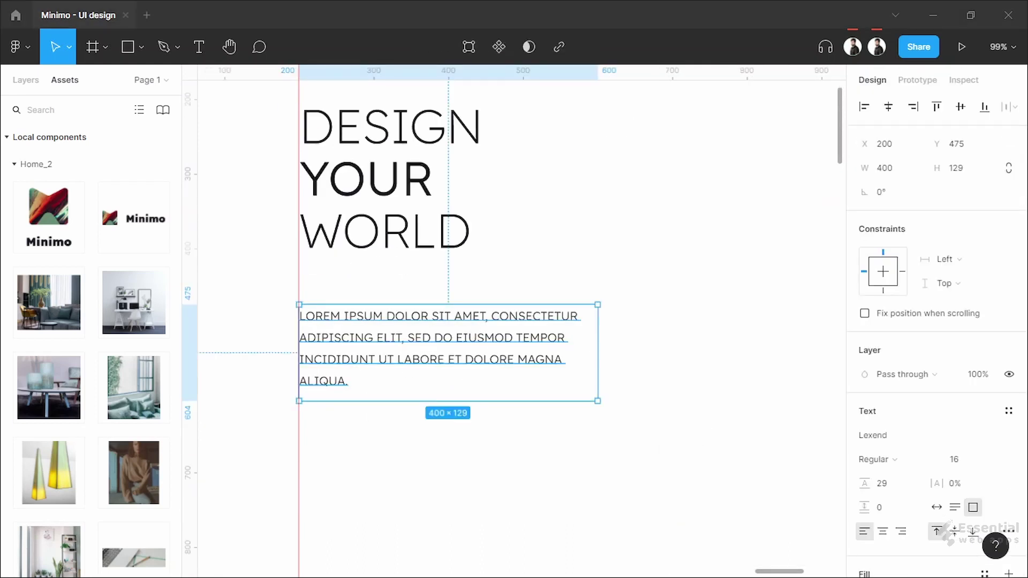
scroll(883, 491, down, 3)
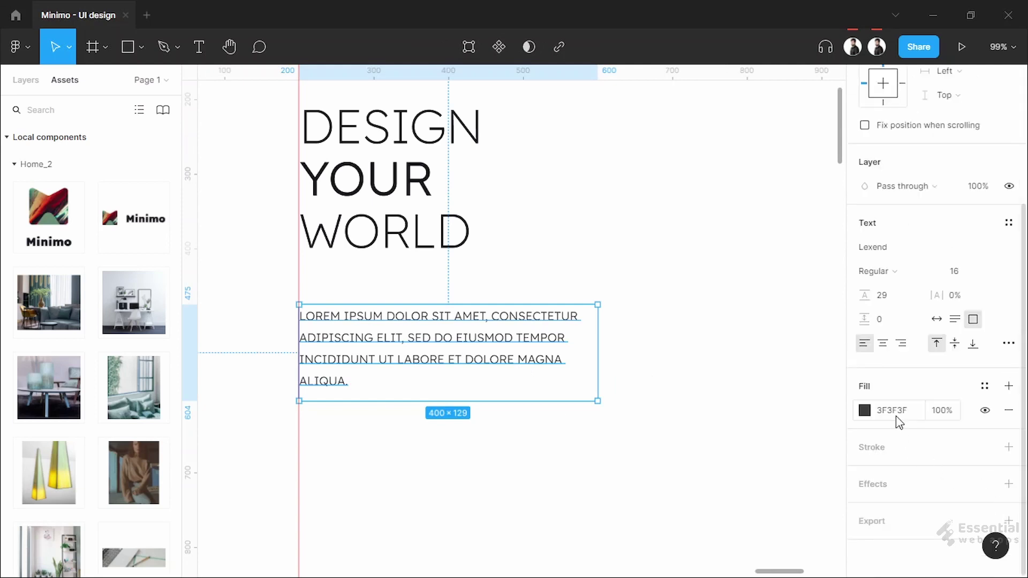
click(865, 411)
click(890, 411)
click(796, 396)
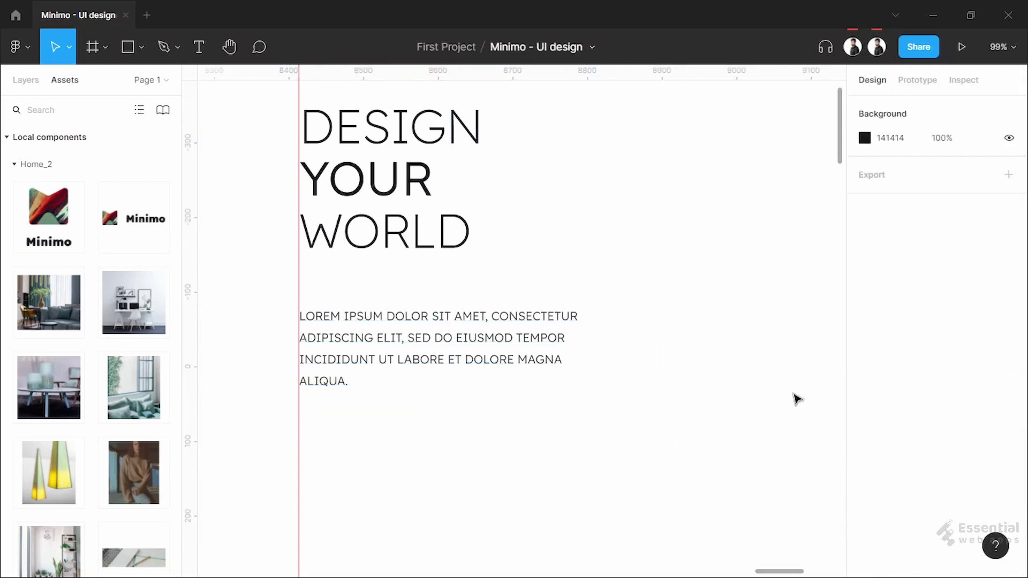
Set the paragraph's case to none and its box to auto height
click(457, 360)
click(1008, 344)
click(756, 454)
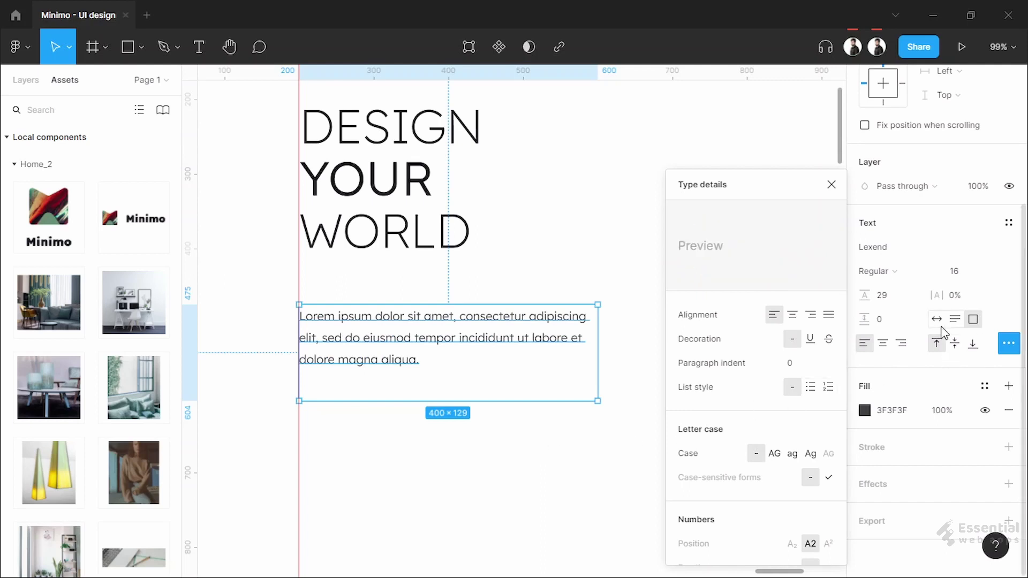
click(954, 319)
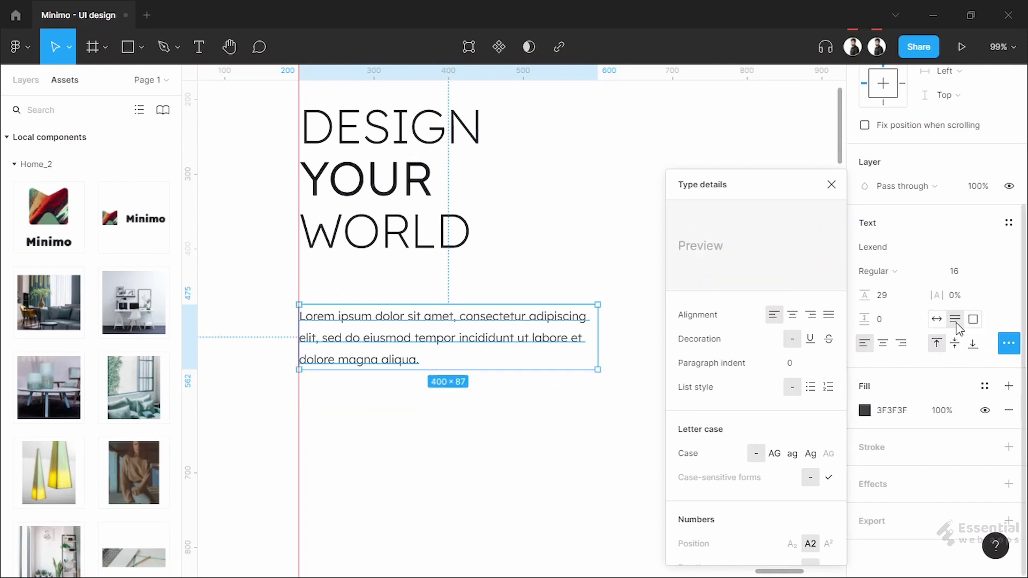
click(478, 422)
scroll(446, 475, down, 2)
Nudge the paragraph up slightly and set its width to 350
click(415, 385)
key(Up)
key(Up)
key(Up)
key(Up)
key(Up)
key(Up)
key(Up)
click(658, 348)
scroll(259, 310, down, 1)
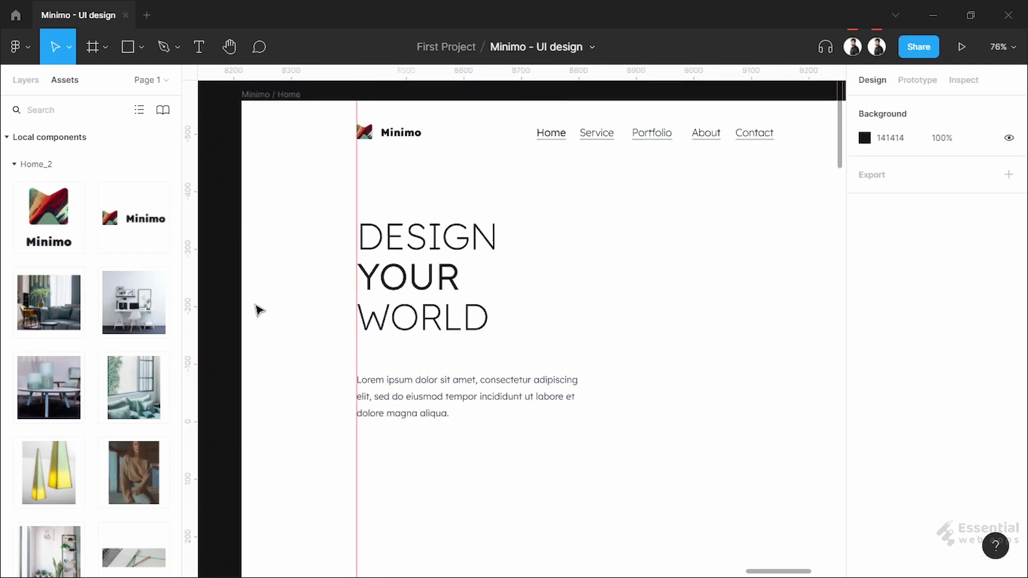
scroll(610, 296, up, 2)
click(484, 434)
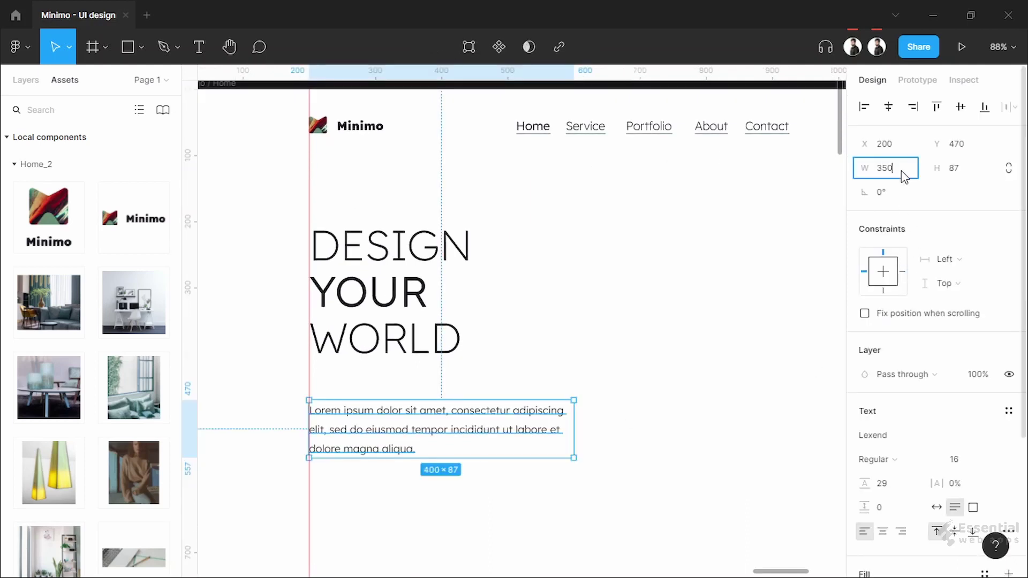
key(Return)
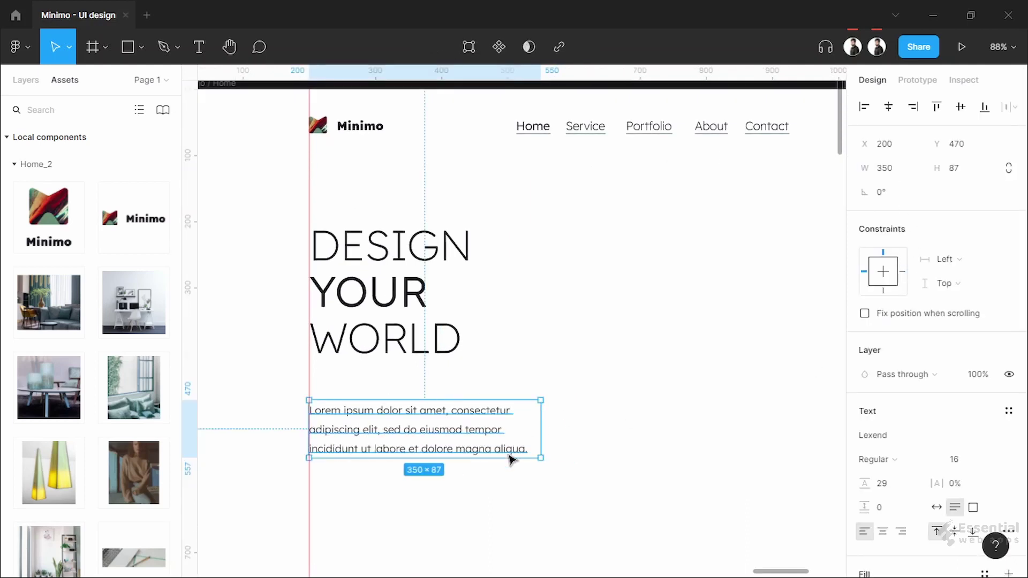
scroll(495, 459, up, 5)
Delete 'magna aliqua' so the paragraph ends at 'dolore.'
double_click(442, 370)
drag(442, 369, 702, 374)
key(BackSpace)
key(BackSpace)
key(Escape)
scroll(557, 440, down, 5)
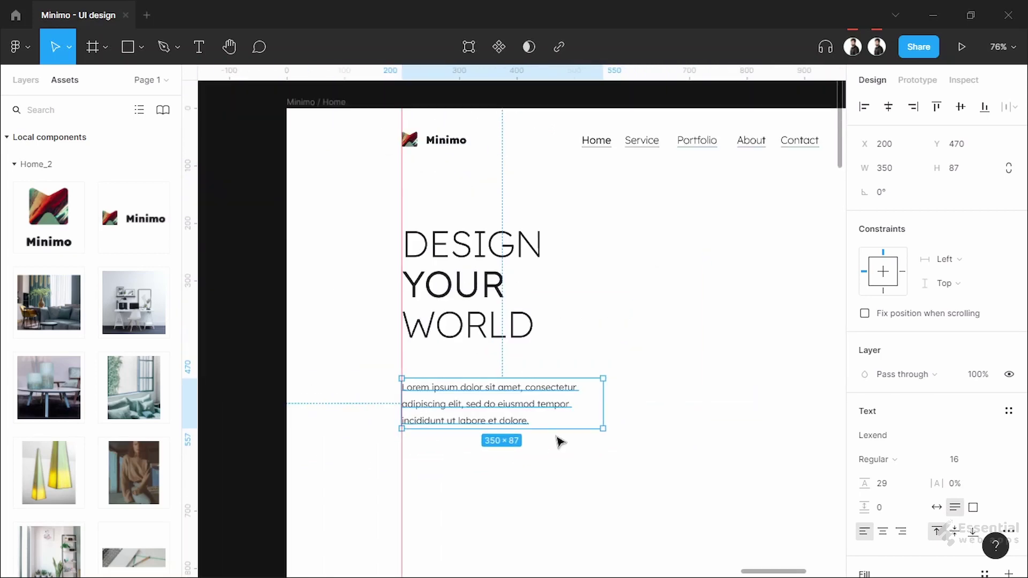
scroll(560, 442, right, 2)
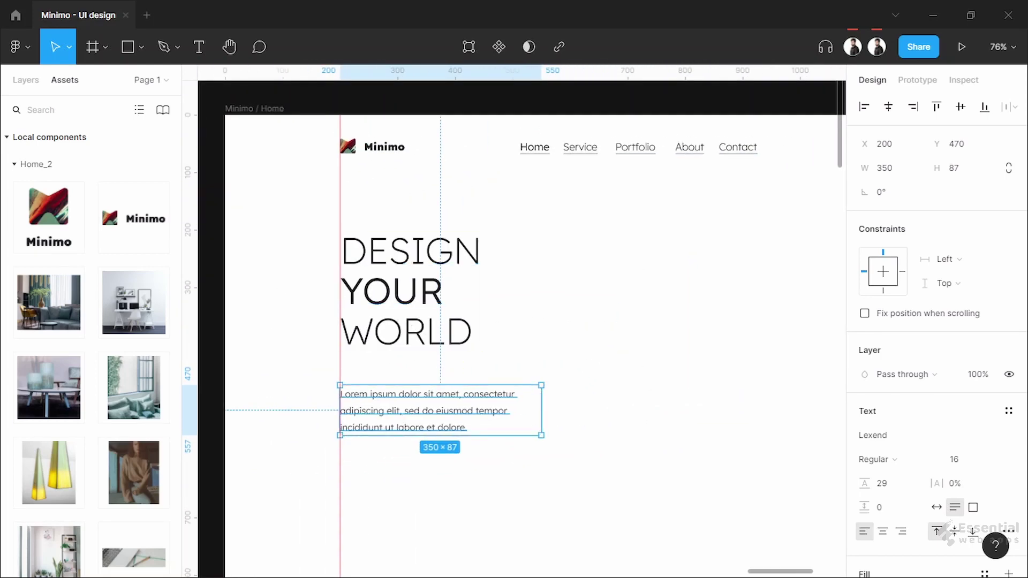
Draw a 120×50 rectangle below the hero paragraph
click(419, 485)
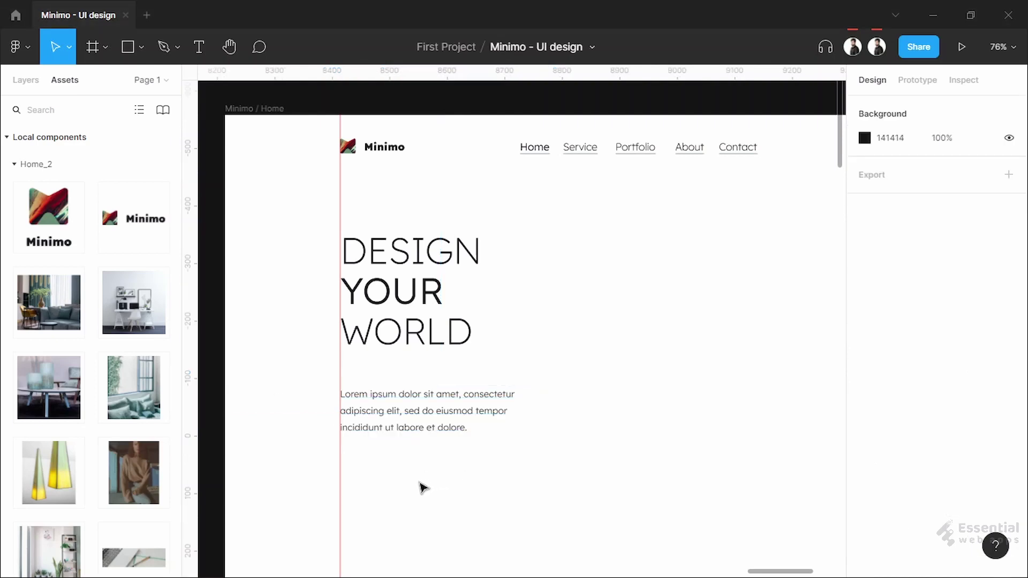
scroll(420, 485, up, 5)
key(r)
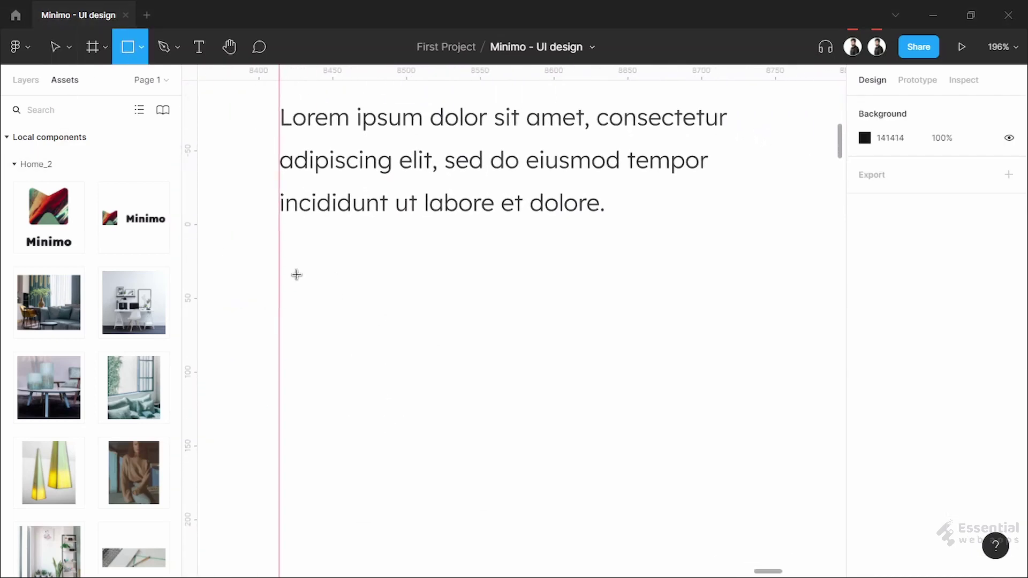
drag(296, 275, 464, 338)
click(912, 167)
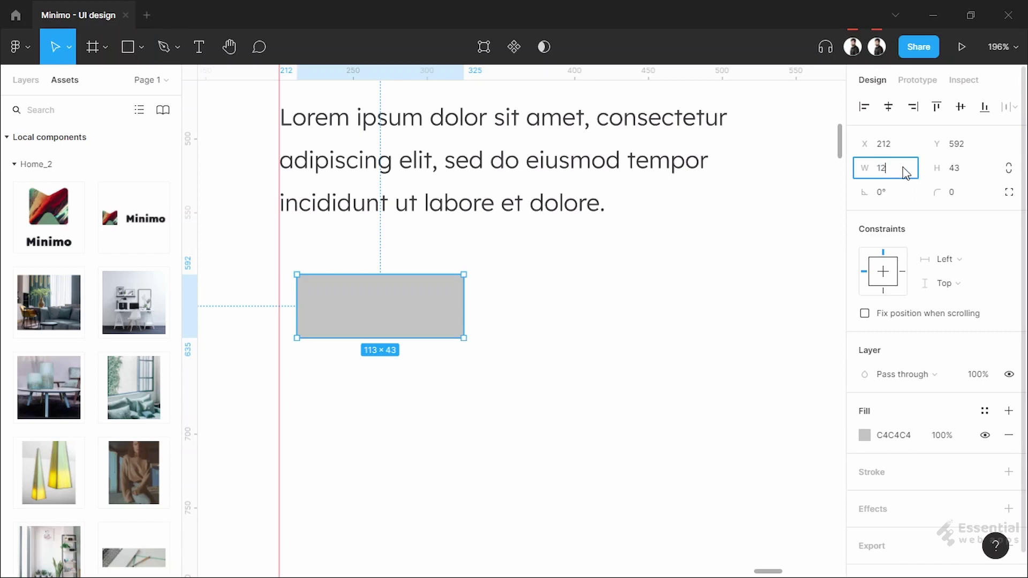
text(120)
key(Return)
text(50)
key(Return)
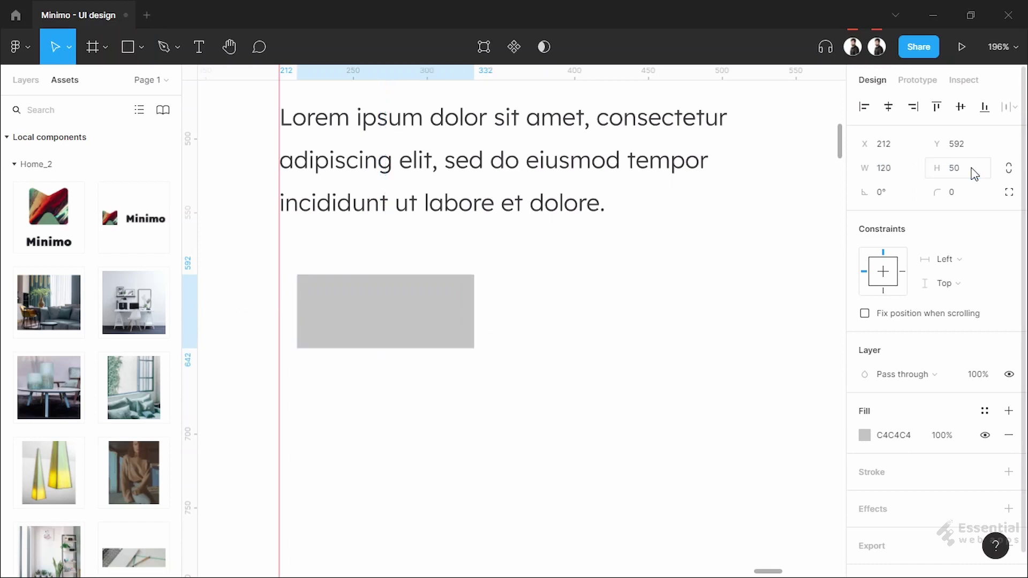
Give the rectangle a corner radius of 5 and align it to the paragraph's left edge
click(975, 194)
text(5)
key(Return)
drag(416, 337, 400, 338)
key(Up)
key(Up)
key(Up)
key(Up)
key(Up)
key(Up)
key(Up)
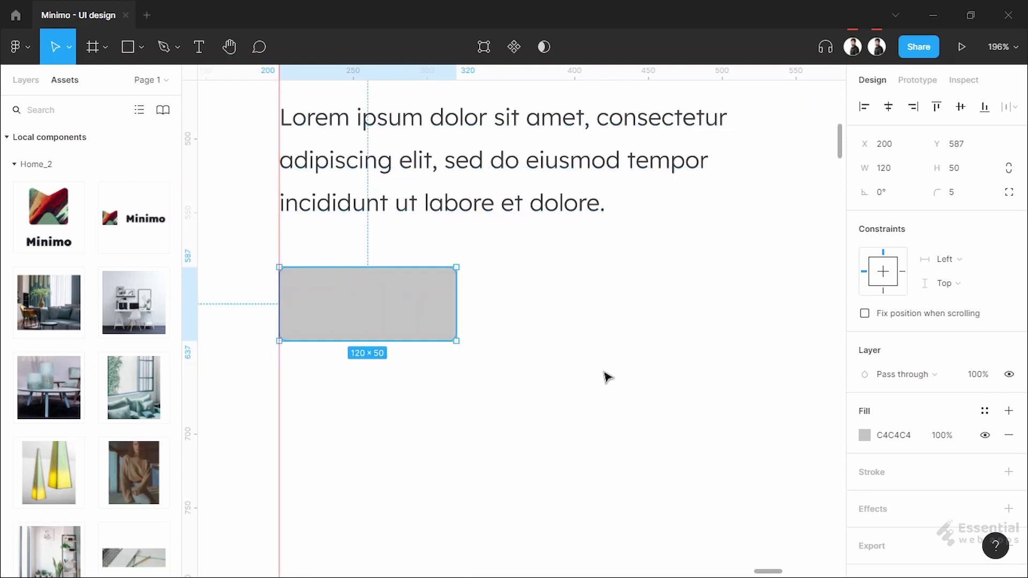
click(229, 87)
Add a 'SEE MORE' text label and move it onto the grey rectangle
key(t)
click(504, 346)
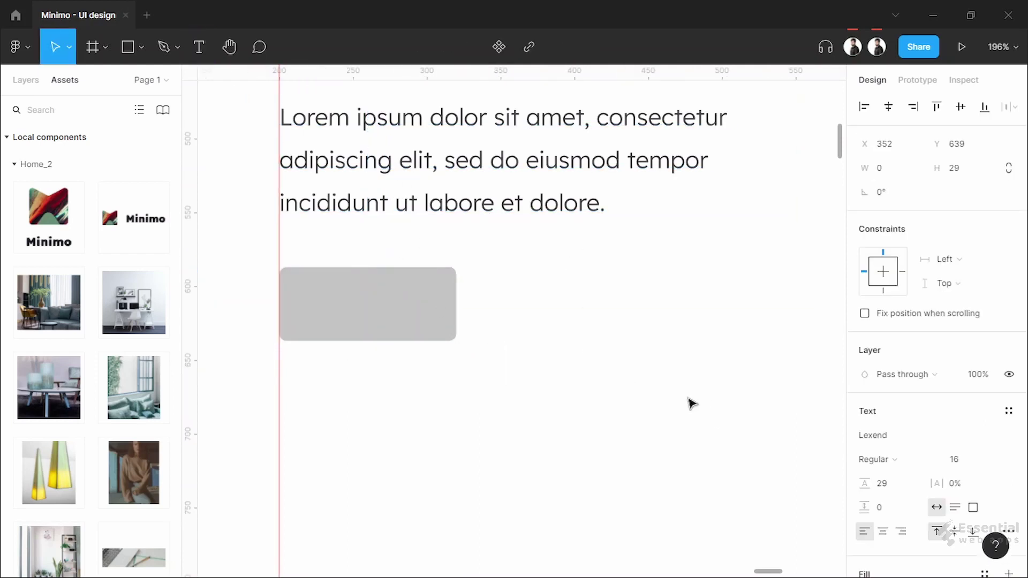
text(SEE MORE)
key(Escape)
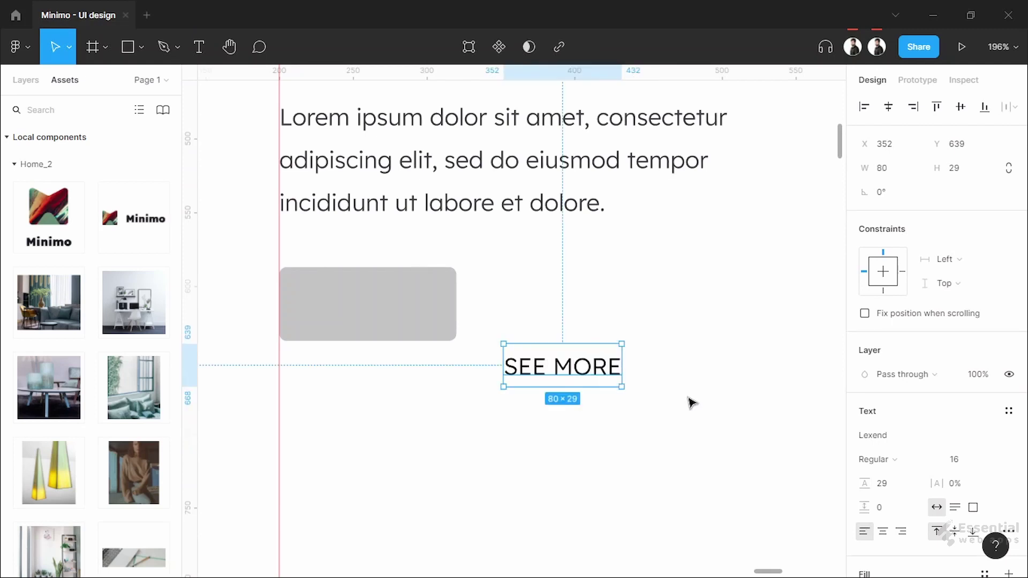
drag(579, 376, 383, 313)
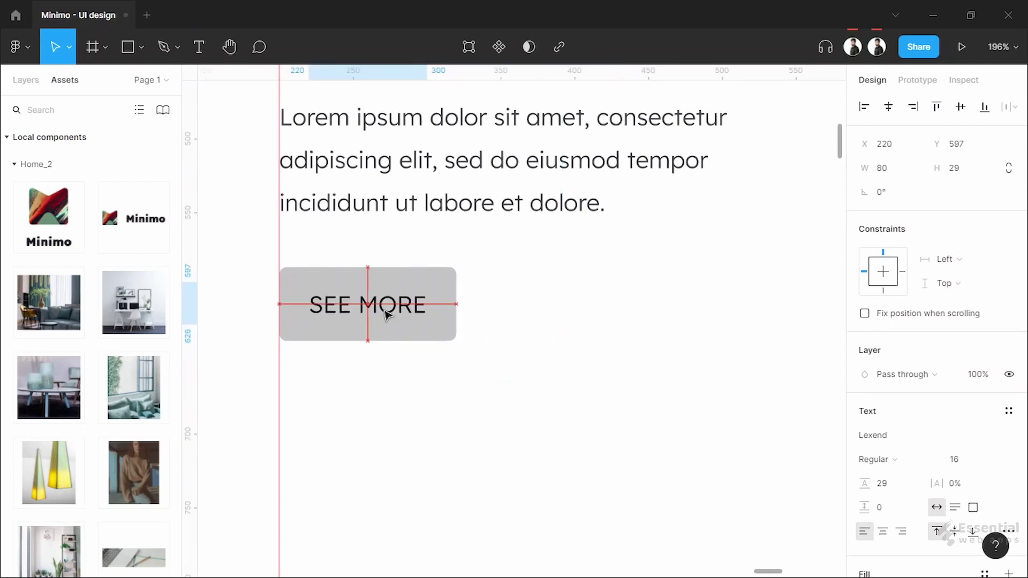
Fill the button rectangle green
click(452, 286)
scroll(776, 457, down, 1)
click(864, 436)
click(769, 495)
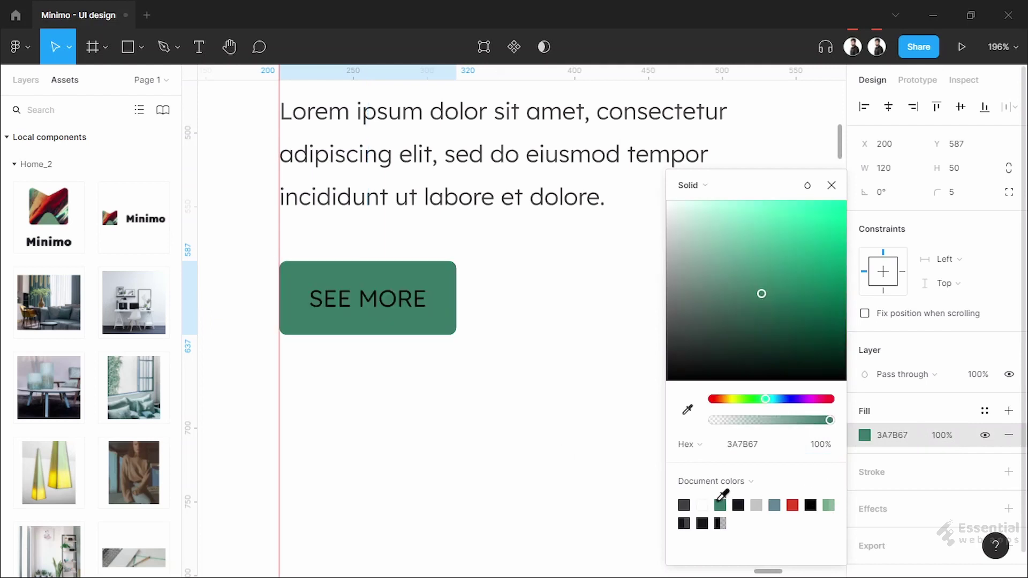
click(672, 489)
Set the SEE MORE label's fill to white (FFFFFF)
click(390, 313)
scroll(886, 474, down, 4)
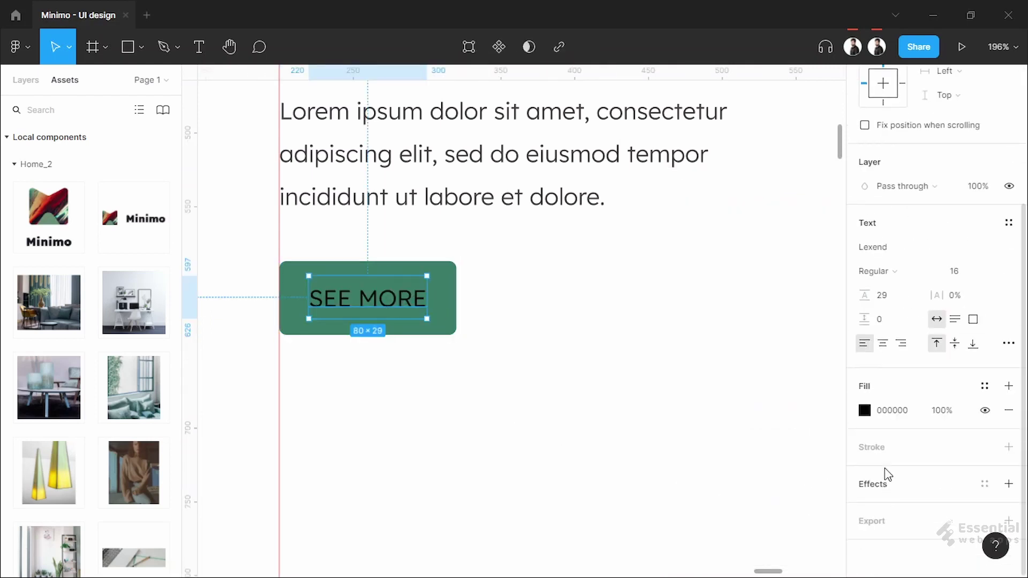
click(864, 410)
drag(675, 212, 642, 193)
click(561, 360)
Check the button spacing and bring the Minimo header and hero into view
scroll(648, 354, down, 2)
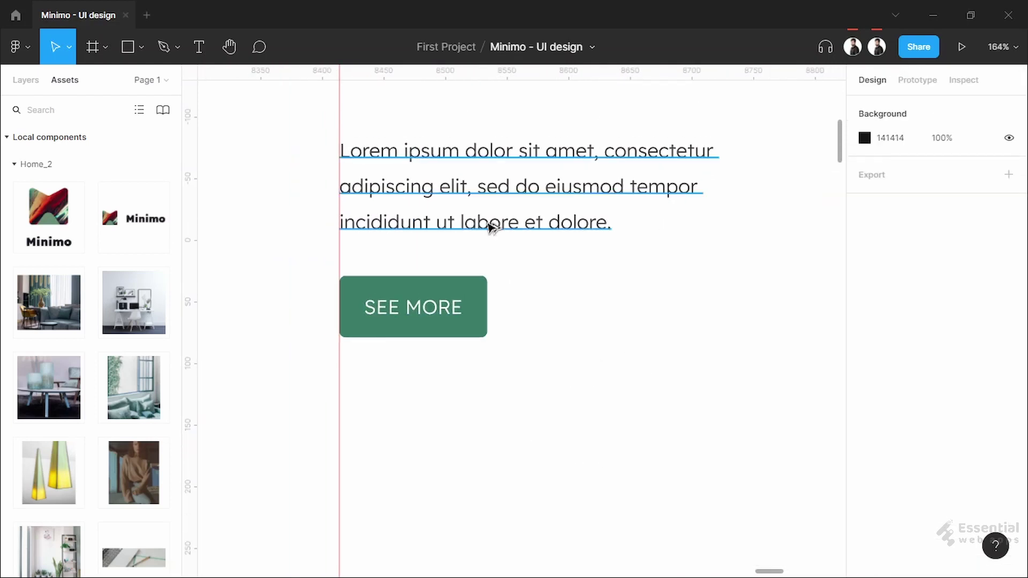
click(468, 285)
click(578, 340)
scroll(579, 342, down, 3)
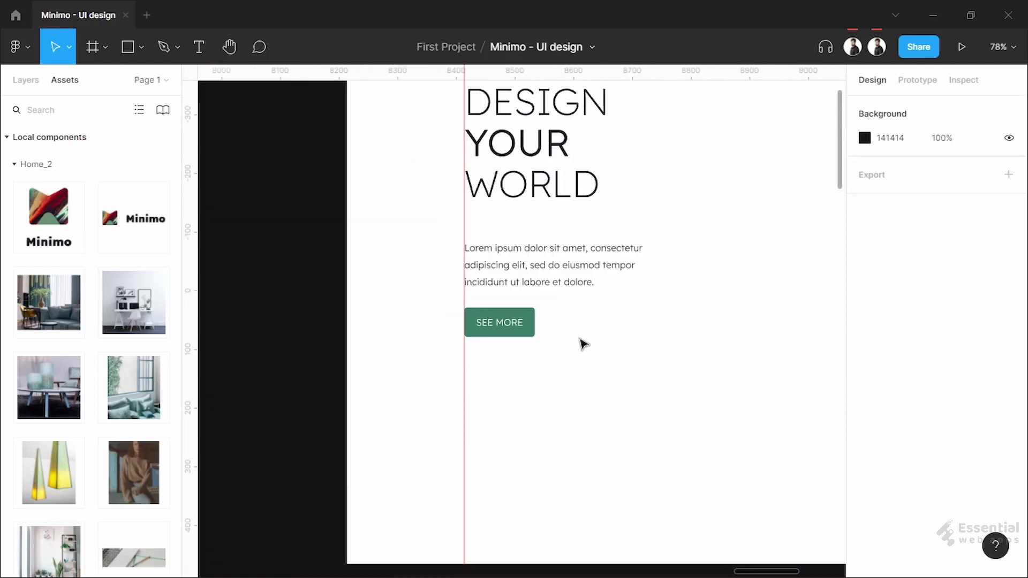
drag(752, 323, 503, 423)
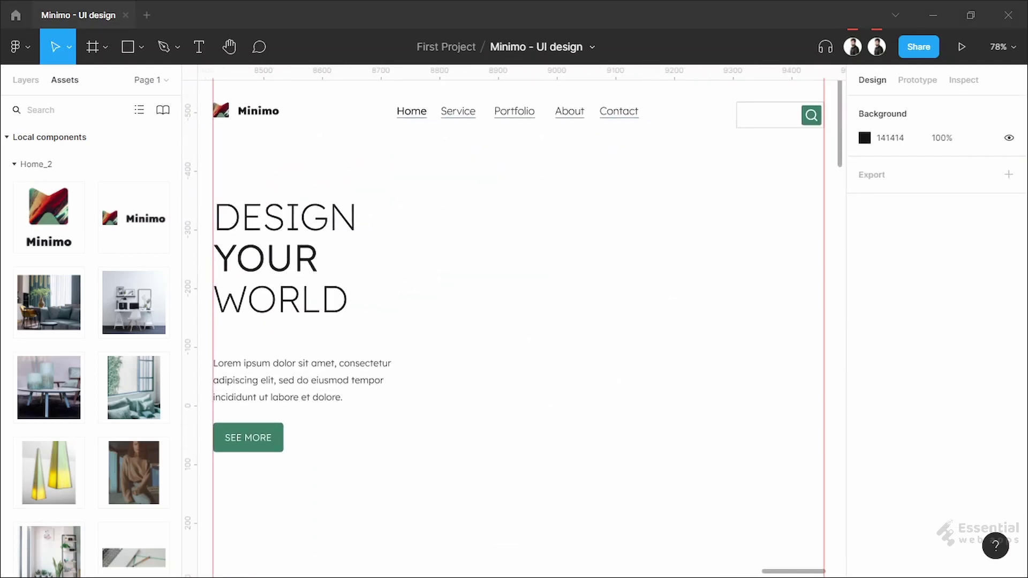
Drop the living-room photo onto the frame, snapped to the right margin guide beside the hero
drag(49, 303, 609, 345)
scroll(589, 332, down, 2)
scroll(589, 314, left, 3)
drag(577, 313, 571, 304)
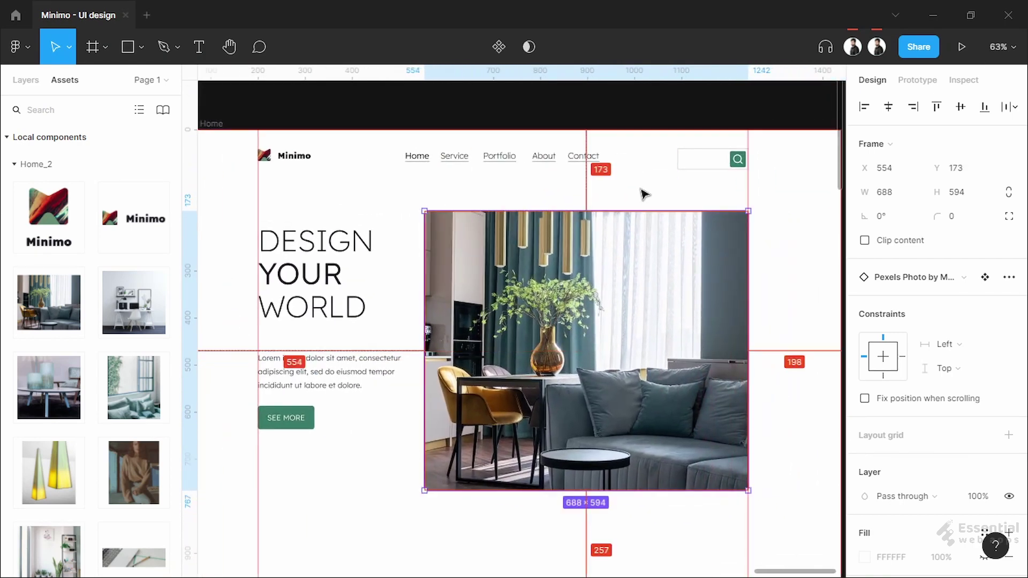
scroll(647, 285, up, 2)
key(shift+Up)
key(Up)
key(Up)
key(Up)
scroll(649, 169, down, 2)
Nudge the 688×594 photo further up so it sits just under the header
click(816, 263)
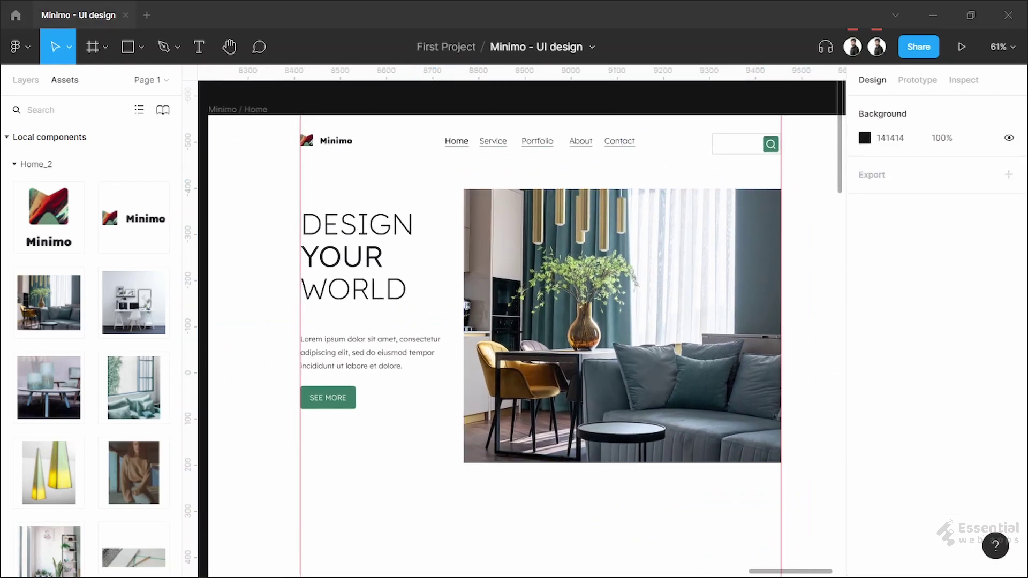
click(557, 326)
key(shift+Up)
key(shift+Up)
key(Up)
key(Up)
key(Up)
key(Up)
key(Up)
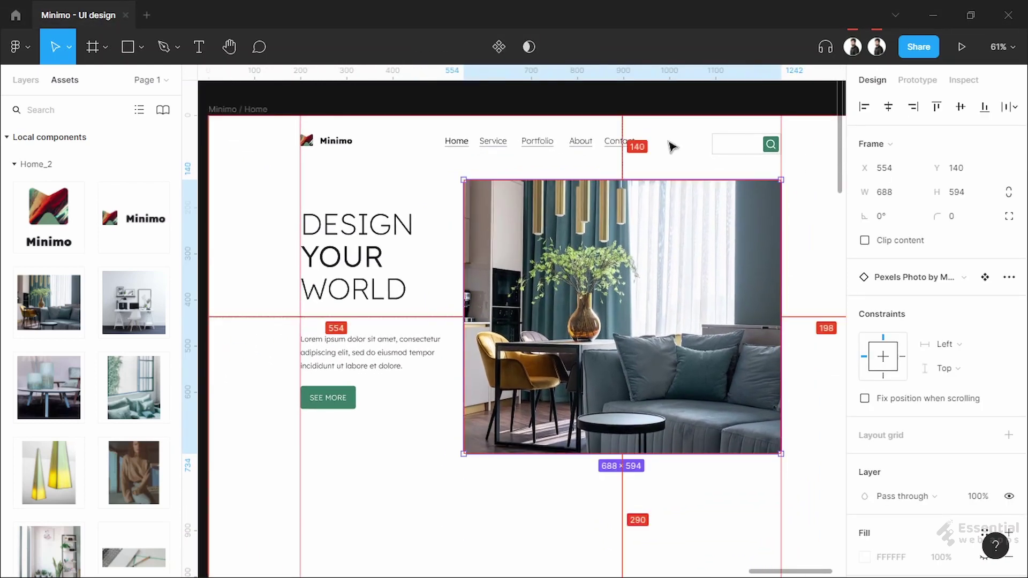
click(673, 144)
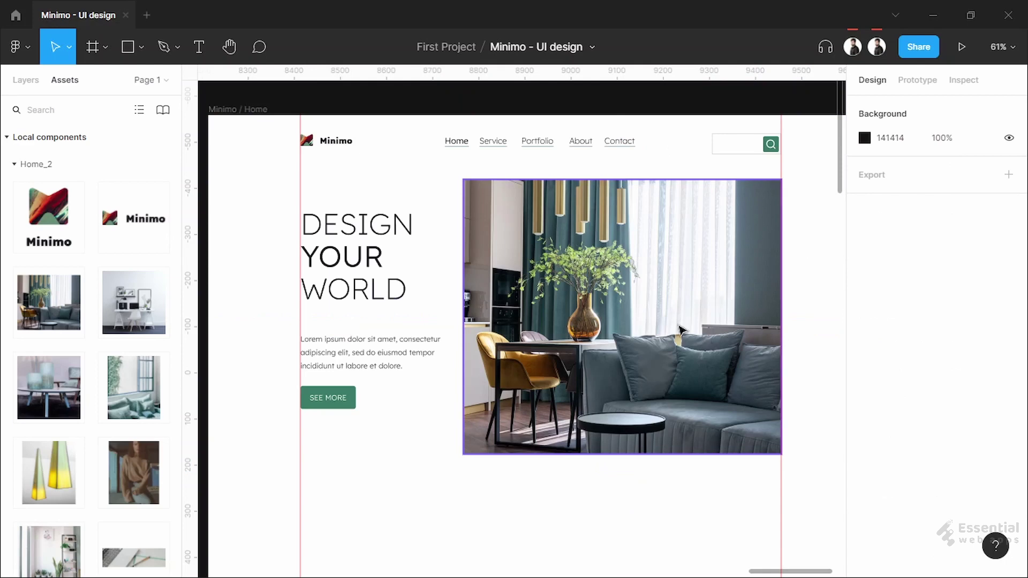
scroll(679, 329, down, 2)
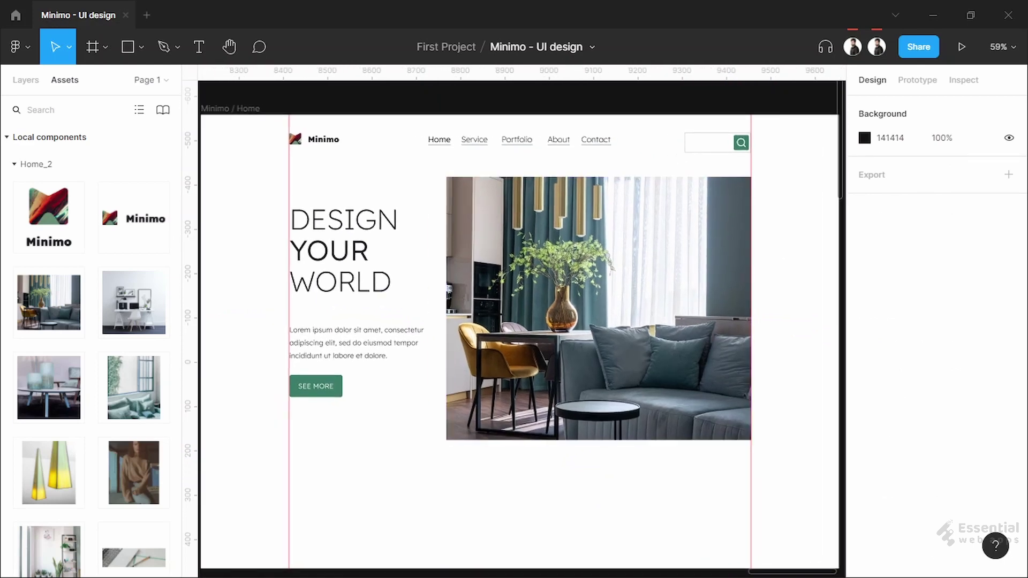
Extend the Minimo / Home frame downward to 4504 tall
scroll(583, 464, down, 2)
scroll(571, 438, down, 5)
click(527, 442)
drag(514, 447, 515, 554)
scroll(523, 505, down, 2)
scroll(492, 296, down, 3)
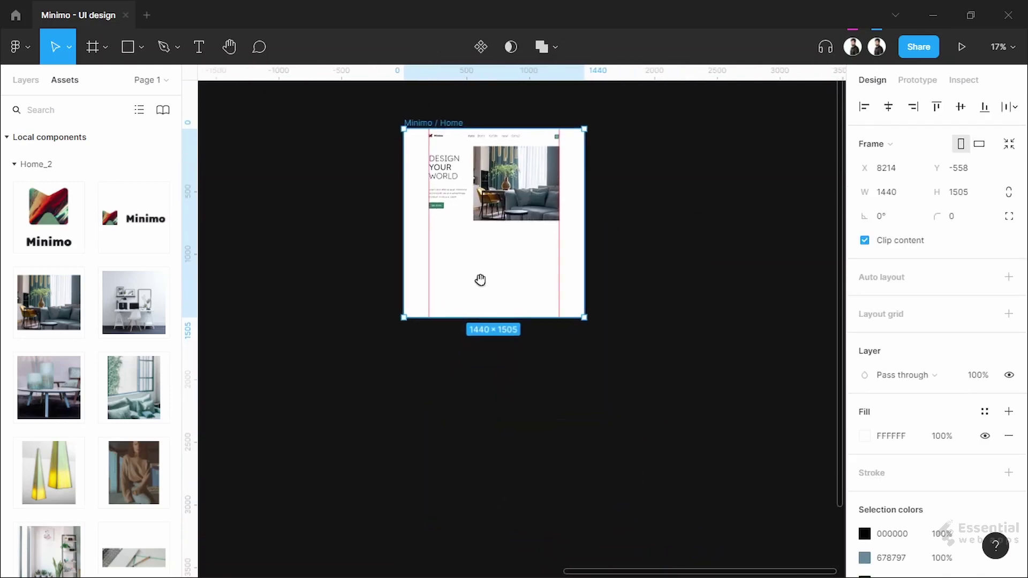
drag(501, 314, 495, 498)
scroll(486, 442, up, 3)
scroll(449, 371, up, 5)
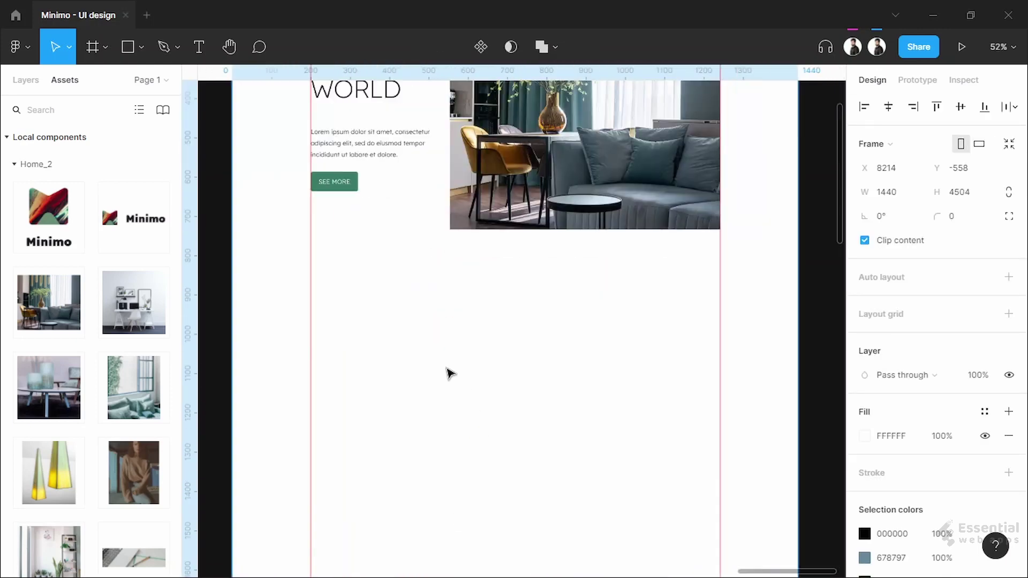
scroll(496, 495, up, 3)
scroll(496, 495, down, 2)
click(579, 493)
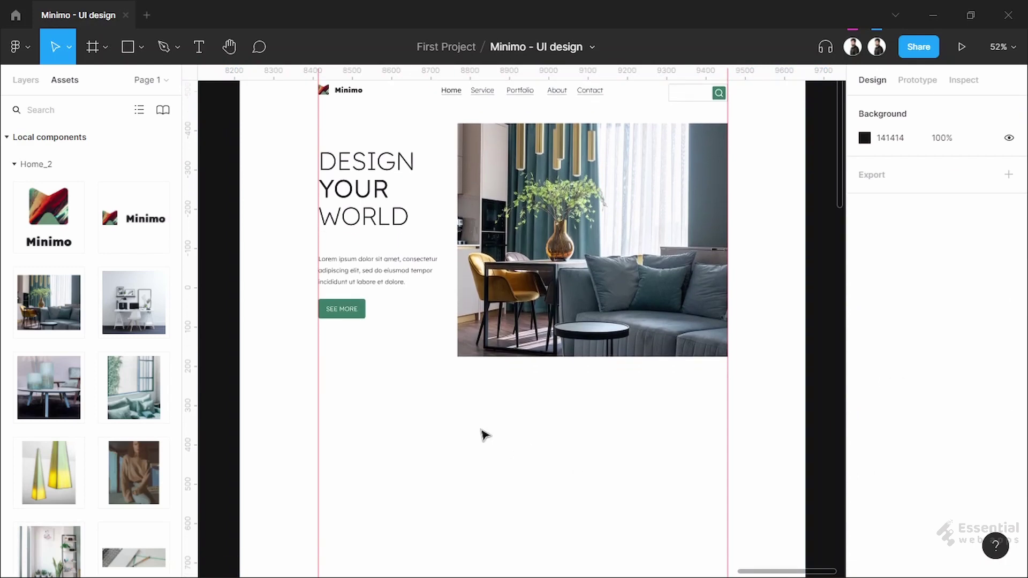
Draw a horizontal line below the hero, 600 wide and centred on the frame
click(141, 48)
click(149, 99)
drag(370, 415, 500, 415)
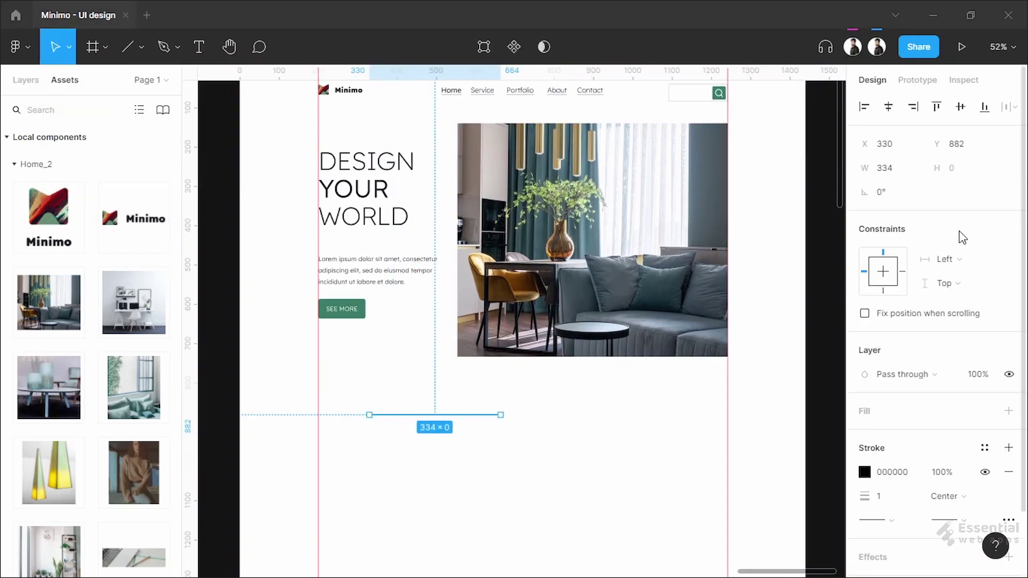
click(903, 172)
text(600)
key(Return)
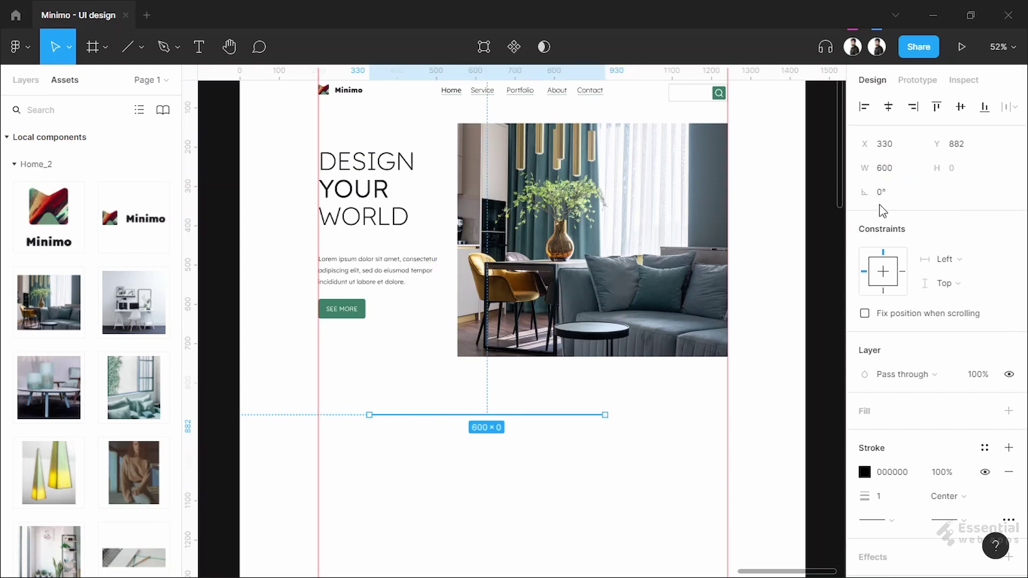
click(888, 107)
Give the divider a light grey stroke and move it up slightly
click(864, 471)
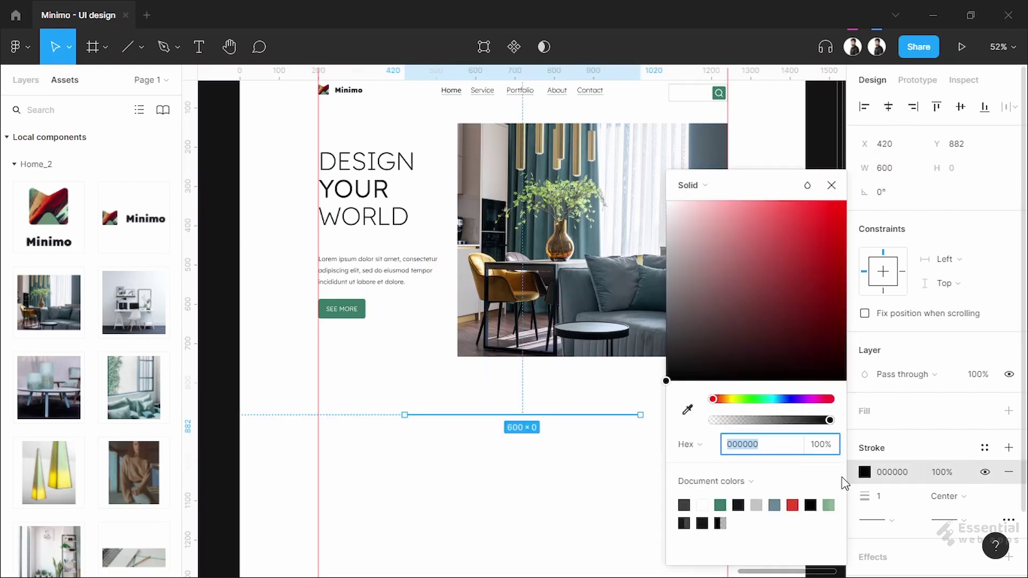
click(758, 505)
click(573, 509)
scroll(566, 455, down, 1)
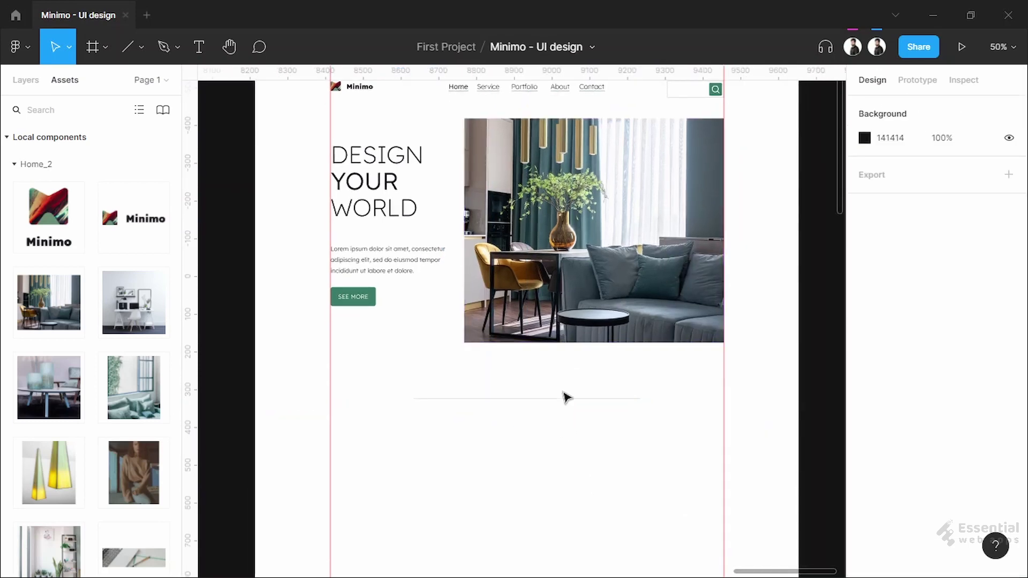
drag(566, 405, 566, 385)
click(573, 447)
drag(574, 447, 556, 415)
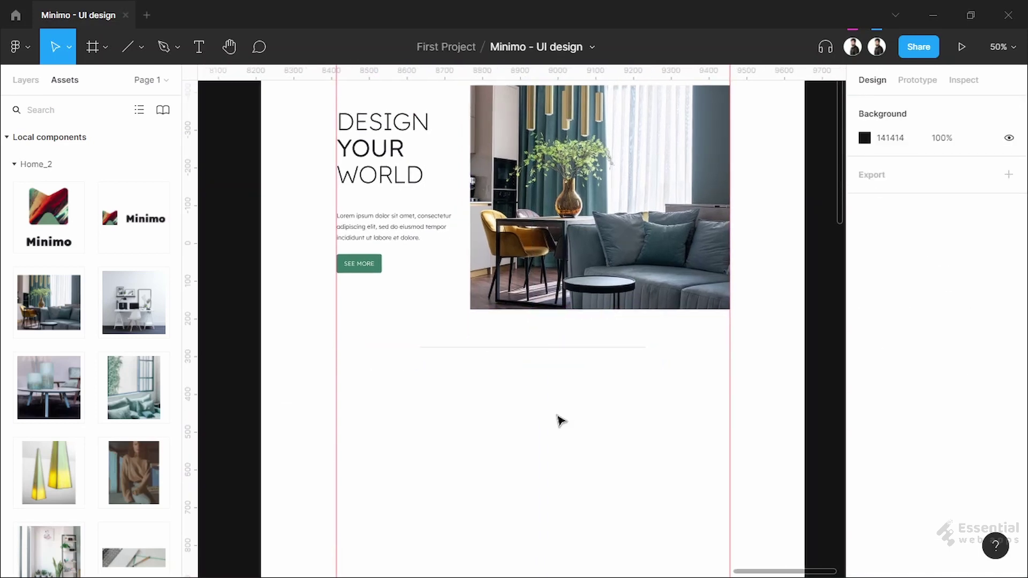
Add a new heading text box below the divider
scroll(559, 414, down, 2)
key(t)
click(445, 367)
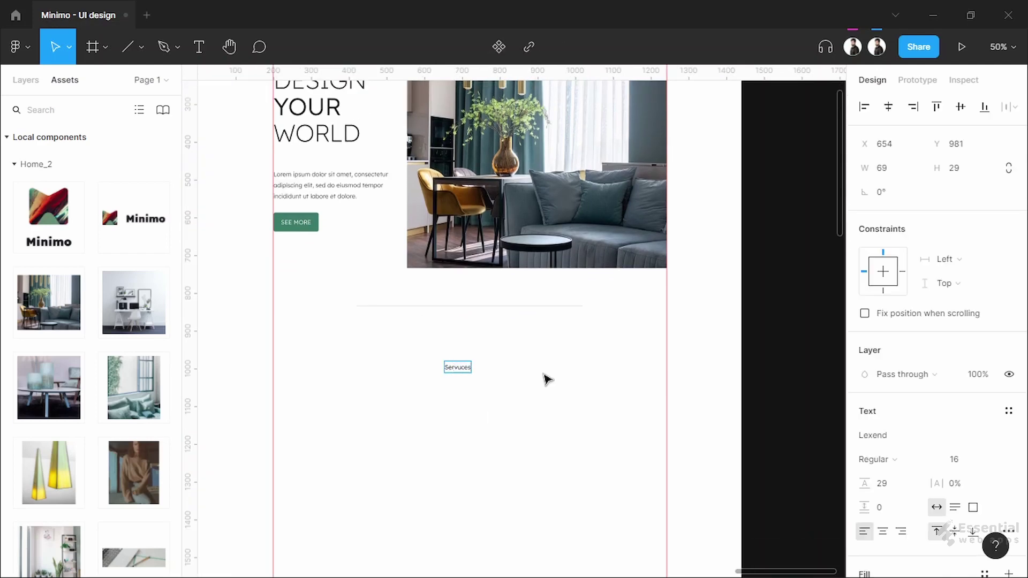
key(Escape)
scroll(552, 388, up, 2)
scroll(432, 390, down, 1)
scroll(436, 407, up, 2)
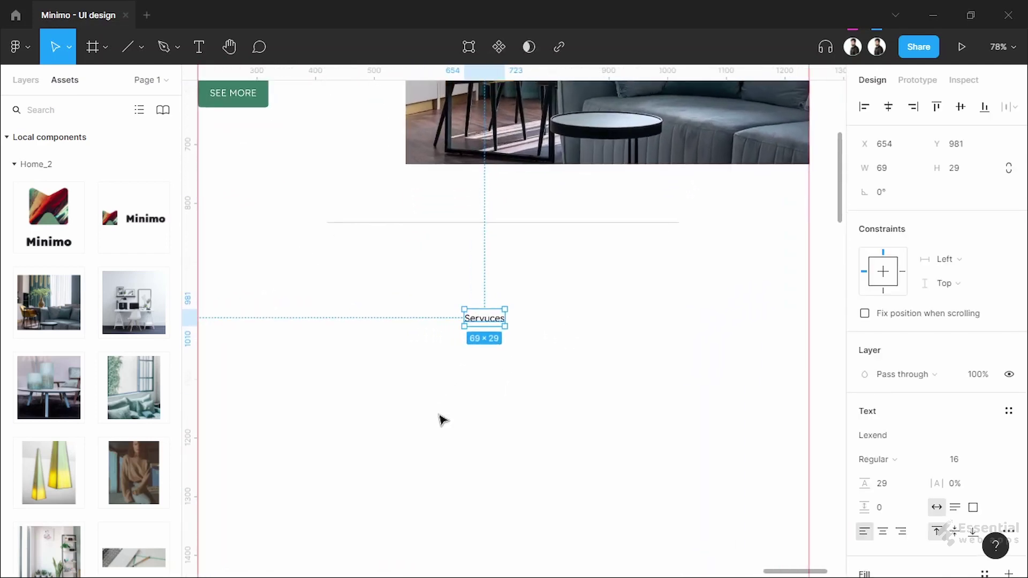
drag(441, 419, 461, 405)
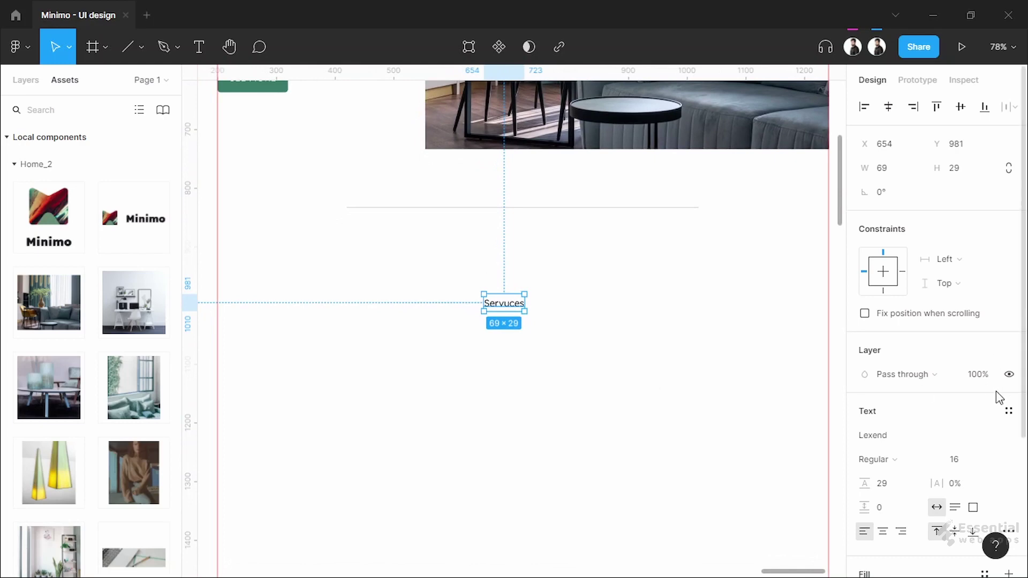
scroll(1000, 399, down, 3)
Set the heading to 48 Light and fix its typo to read 'Services'
click(999, 312)
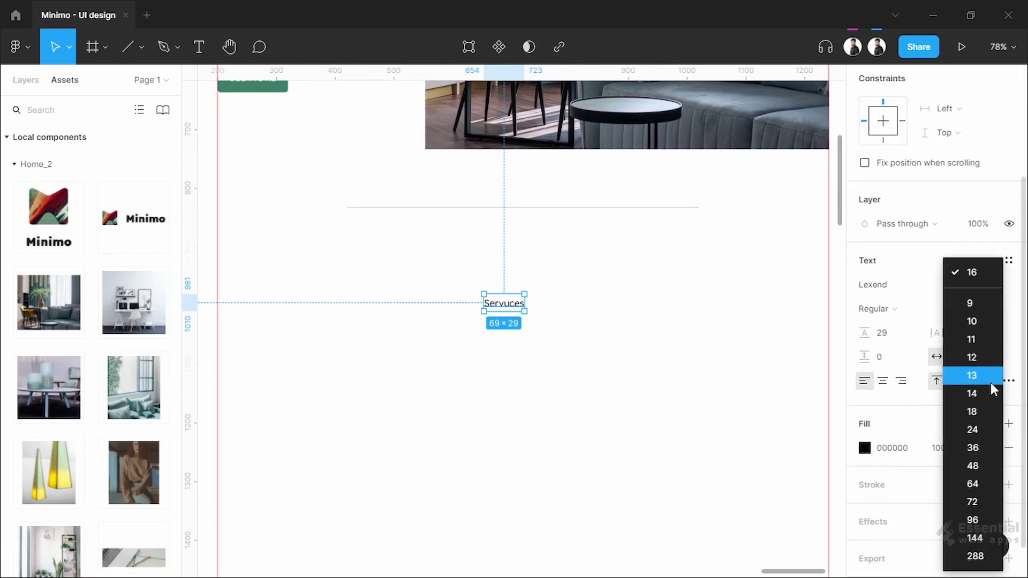
click(990, 465)
click(878, 309)
click(878, 290)
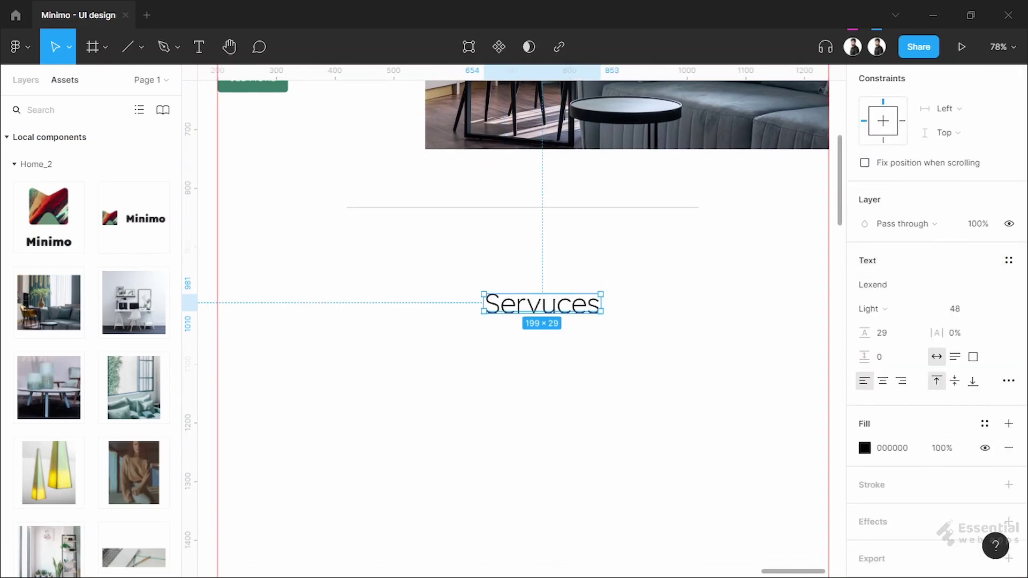
click(468, 496)
double_click(557, 304)
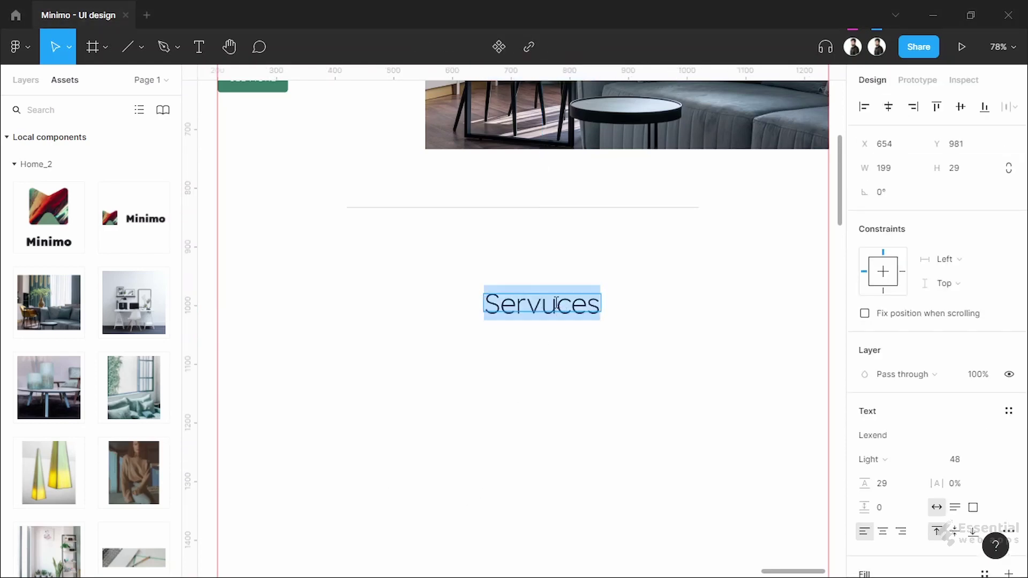
text(i)
key(Escape)
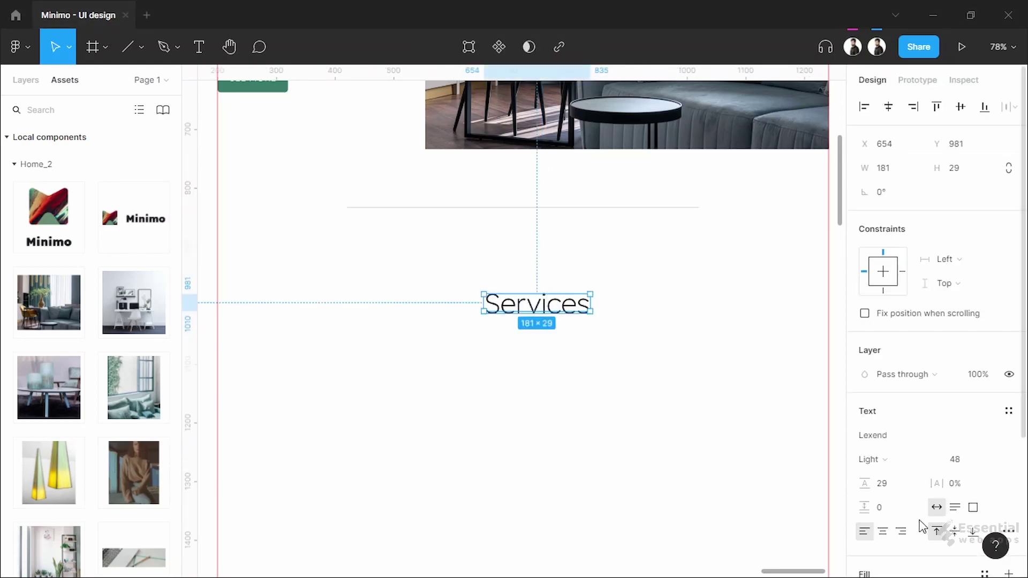
Colour the Services heading red (C8102E) and place the lamp photo on the page
scroll(909, 523, down, 3)
click(884, 409)
text(C8102E)
key(Return)
click(644, 431)
scroll(91, 375, down, 2)
drag(49, 394, 415, 491)
Check the placement of the lamp photo and the Services heading
click(599, 294)
click(484, 296)
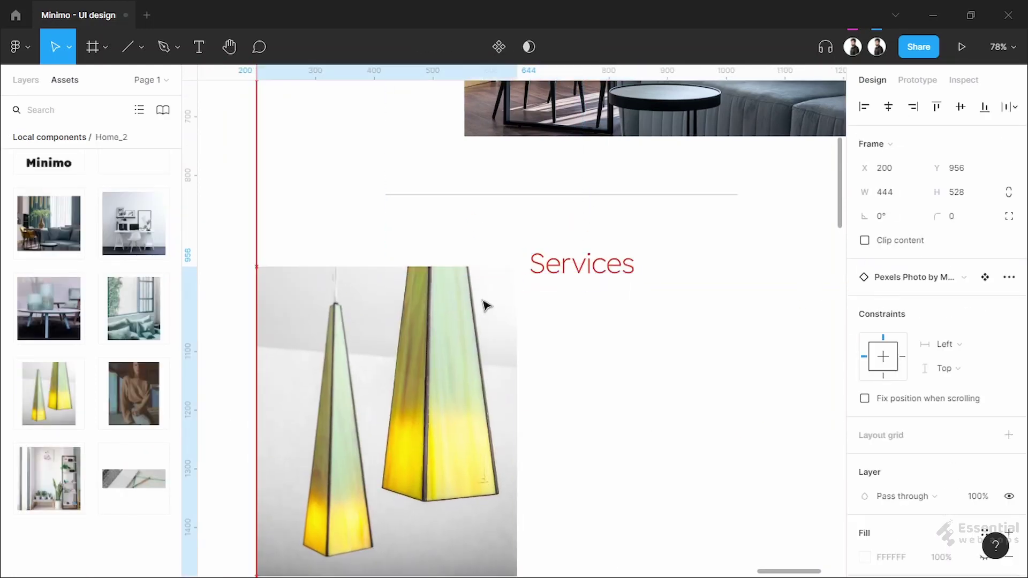
click(558, 289)
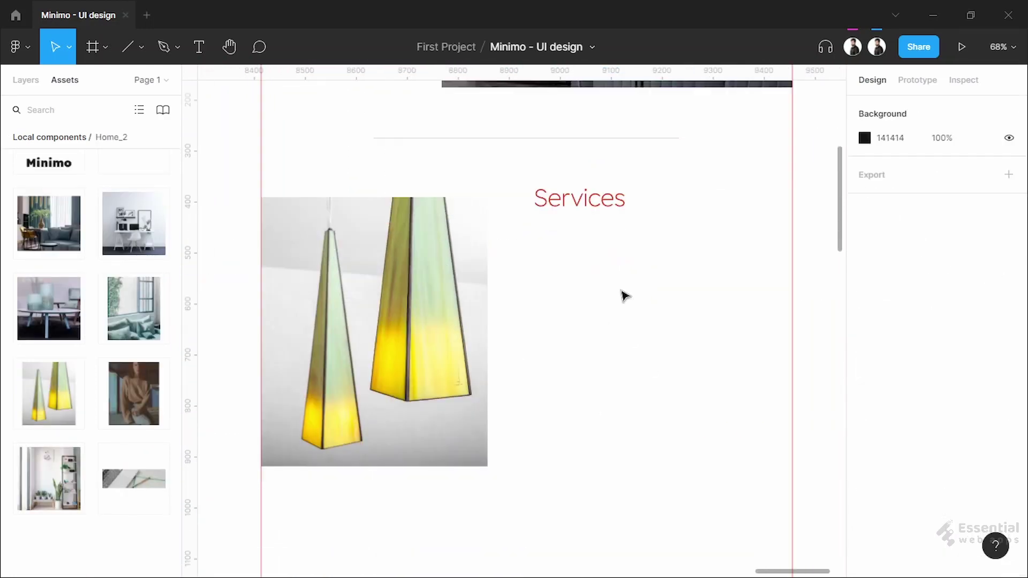
drag(624, 296, 523, 234)
Paste the Lorem ipsum paragraph under Services and set its width to 400 so it wraps to two lines
click(203, 48)
key(ctrl+v)
key(Up)
key(Up)
key(Up)
key(Up)
key(Up)
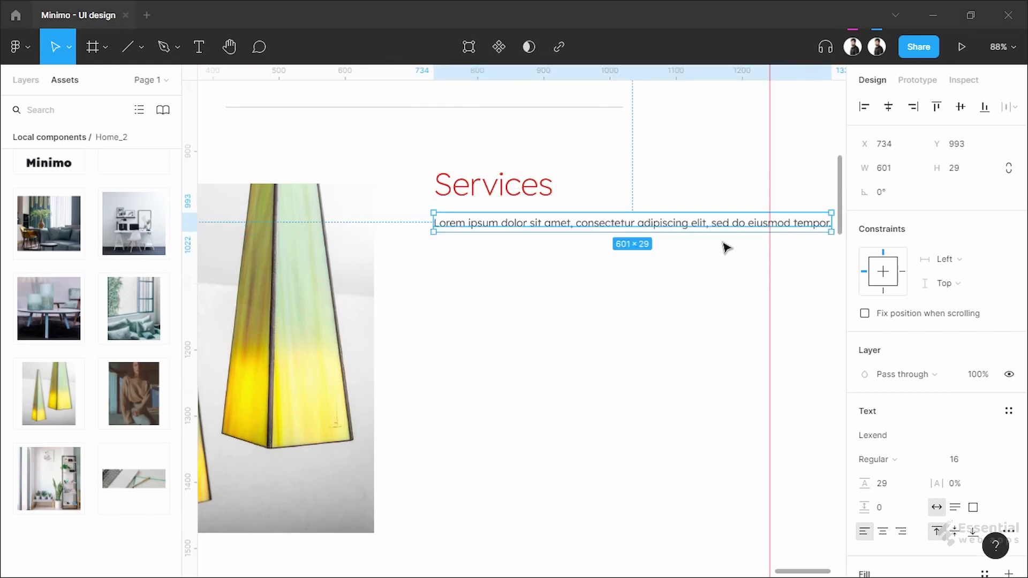
click(901, 166)
text(400)
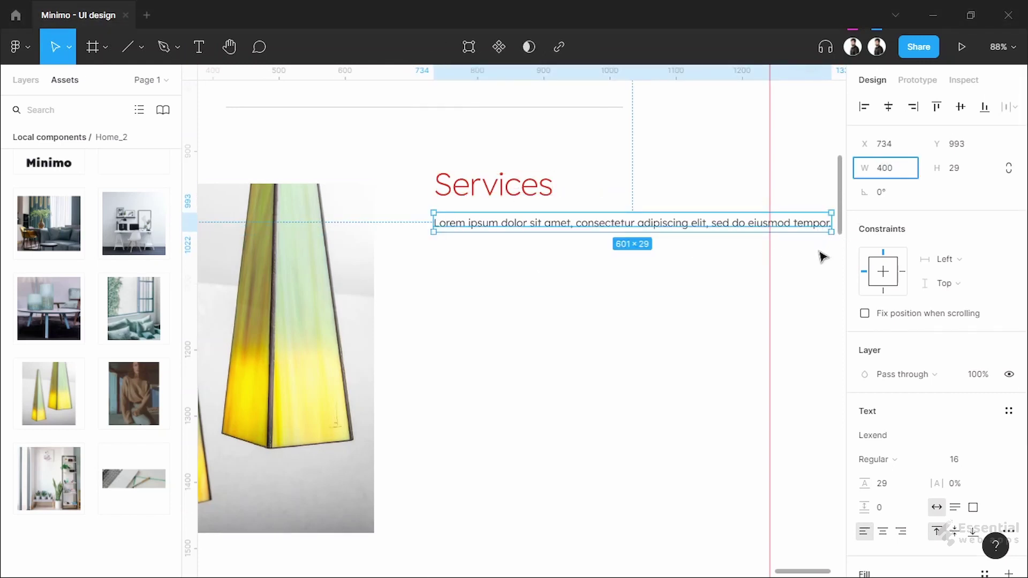
key(Return)
click(624, 330)
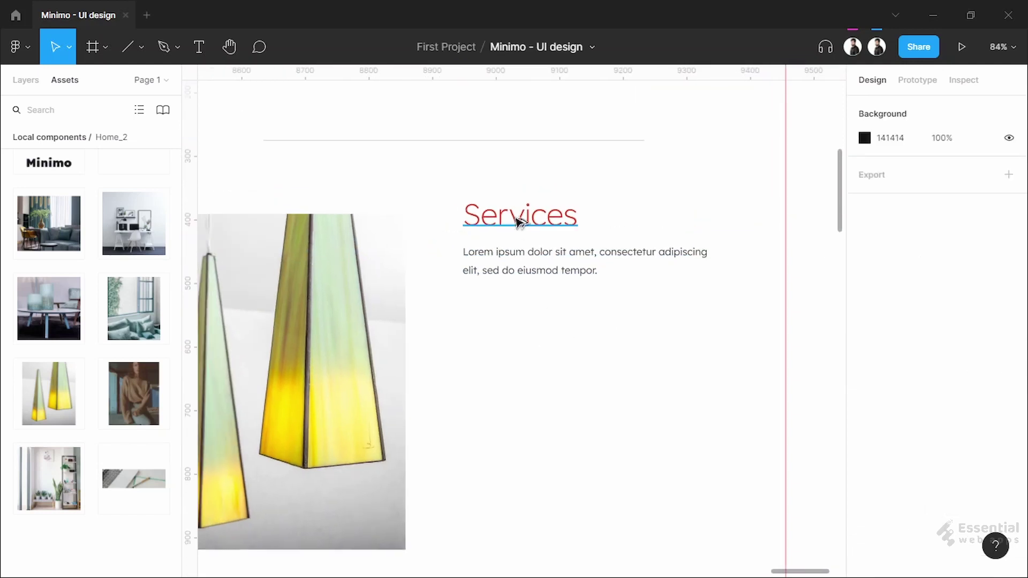
click(521, 228)
click(515, 304)
scroll(511, 356, up, 3)
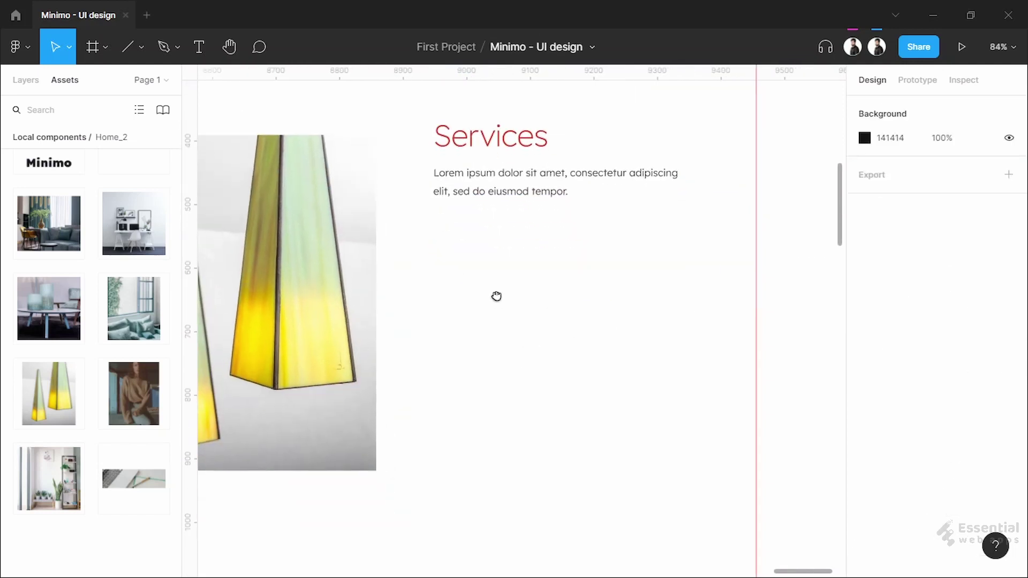
Draw a 30×30 square beside the lamp photo and duplicate it to the right
key(r)
drag(407, 230, 429, 252)
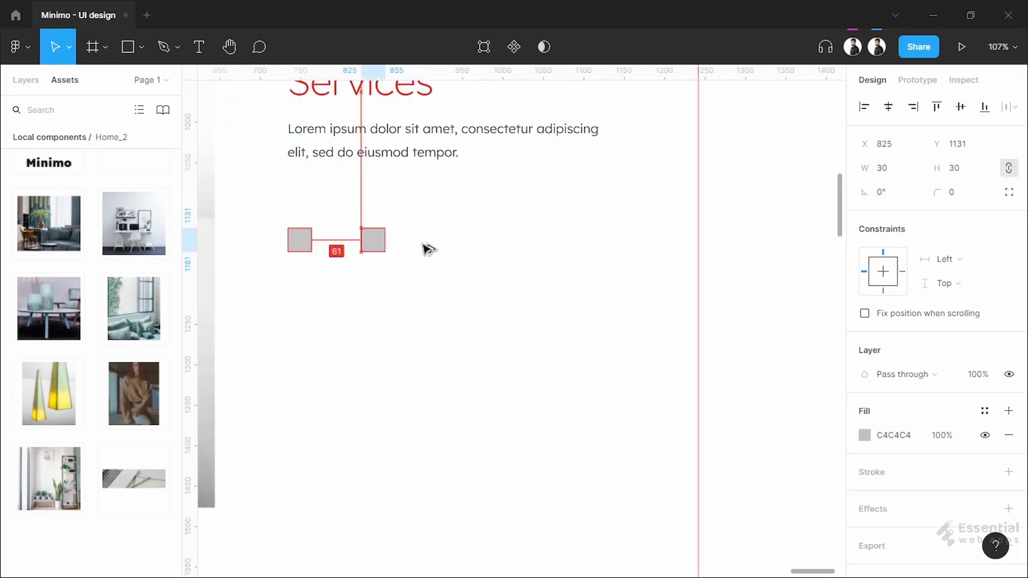
drag(428, 249, 521, 249)
scroll(464, 323, down, 1)
scroll(464, 324, down, 2)
Duplicate the pair of squares downward into a second row
shift+click(299, 240)
drag(405, 188, 397, 327)
scroll(429, 388, up, 3)
drag(347, 151, 629, 394)
scroll(937, 375, down, 1)
Fill all four squares green (3A7B67) and round their corners by 5
click(864, 410)
click(742, 444)
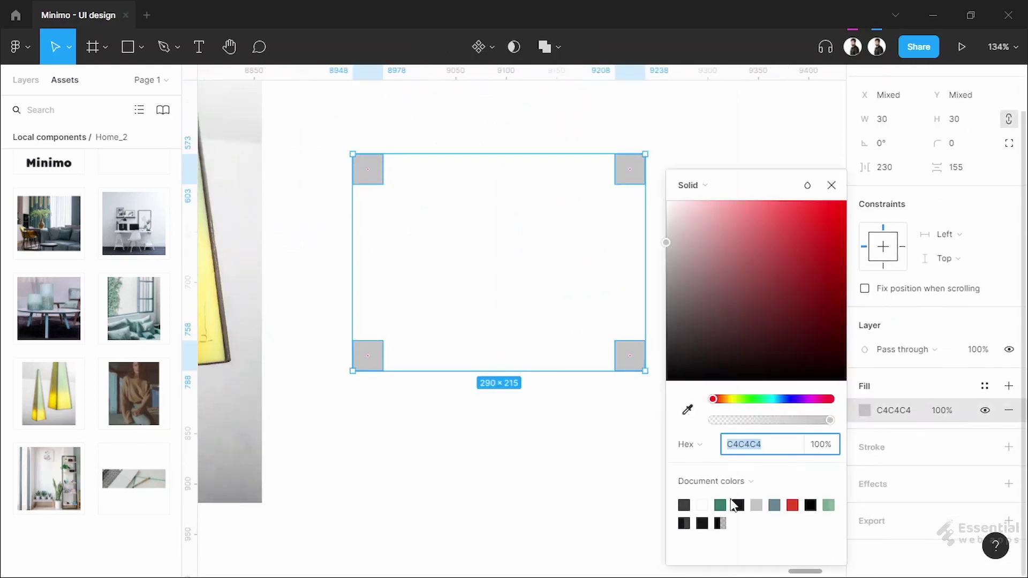
text(3A7B67)
click(965, 144)
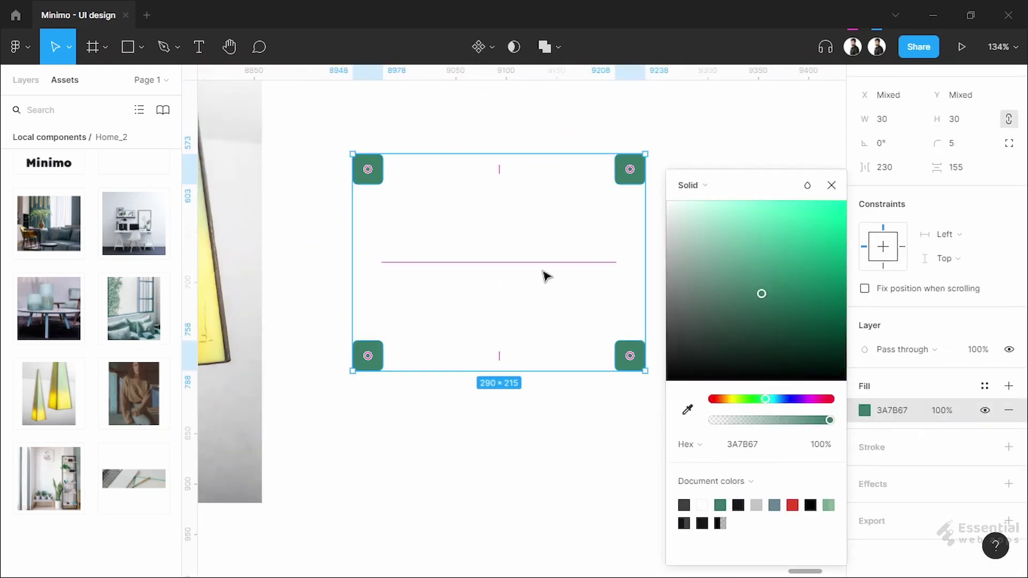
click(546, 275)
scroll(337, 143, up, 2)
scroll(417, 211, up, 1)
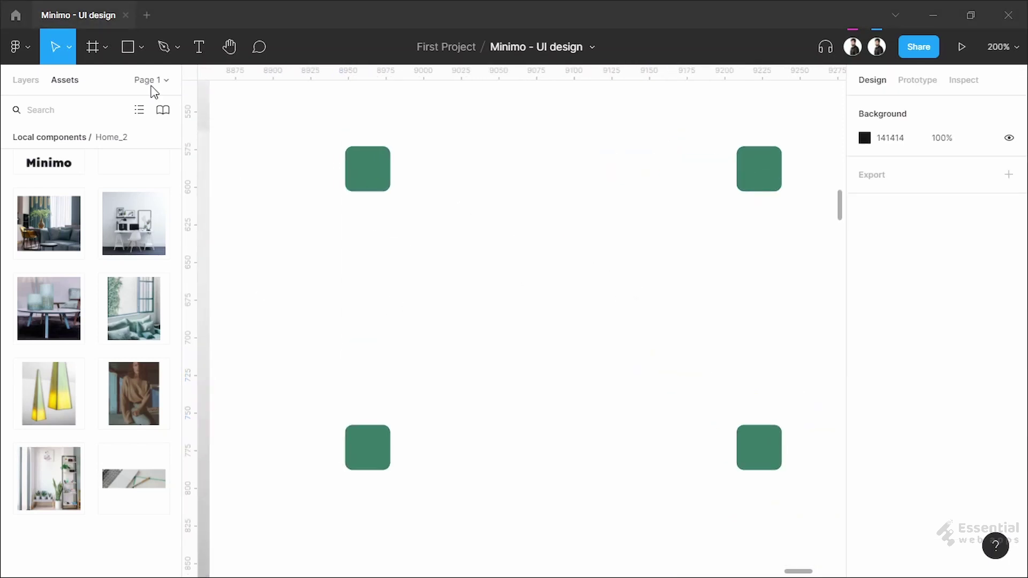
Add a green SemiBold 'Consultancy' heading just under the top-left green square
key(t)
click(359, 230)
text(Consultancy)
key(Escape)
click(873, 459)
click(901, 498)
drag(384, 266, 371, 228)
scroll(873, 471, down, 3)
click(864, 408)
click(719, 502)
key(Escape)
key(Escape)
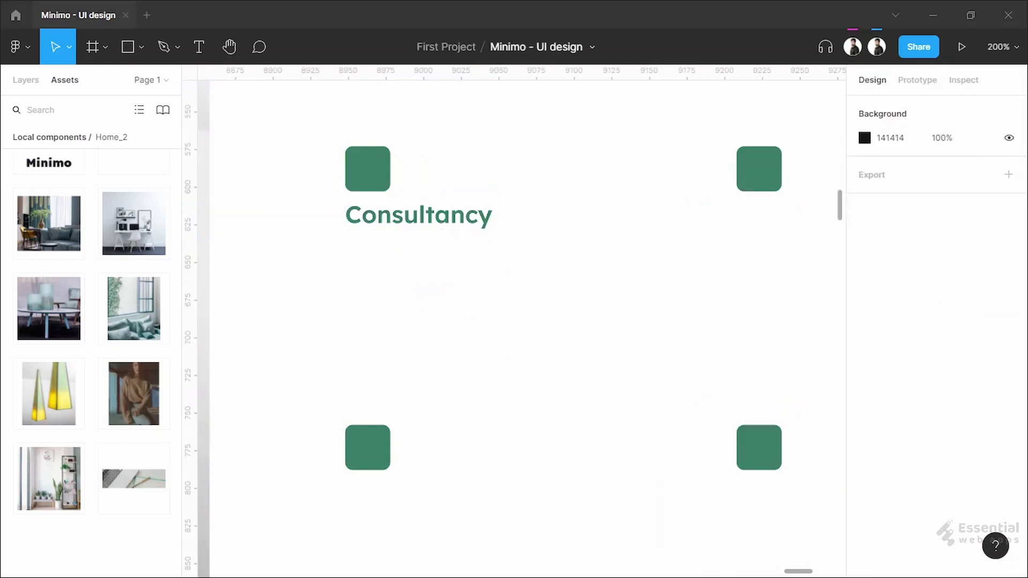
Paste the Lorem ipsum paragraph below Consultancy and set its width to 230 so it wraps
text(Lorem ipsum dolor sit amet, consectetur adipiscing elit.)
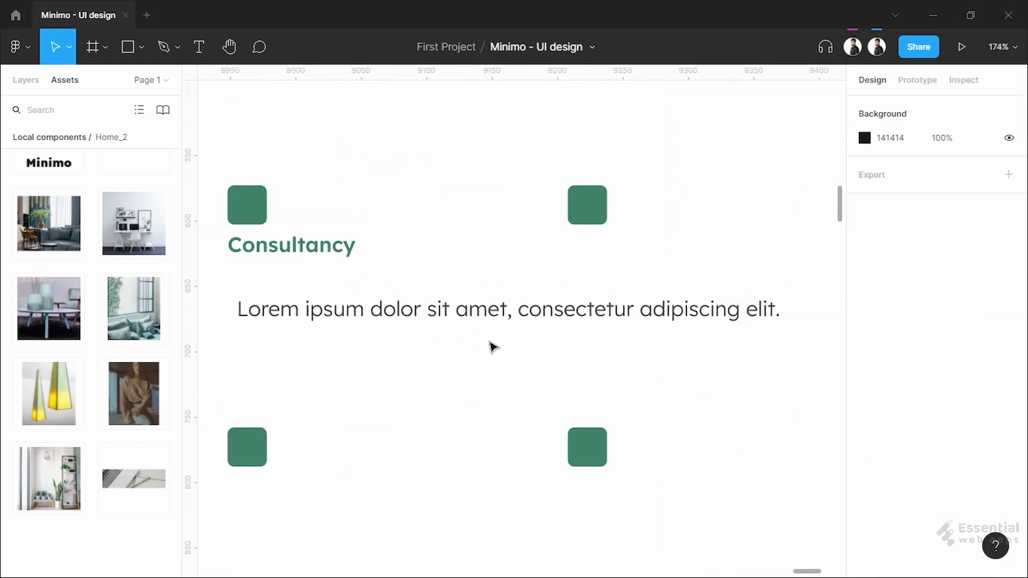
click(491, 309)
click(891, 167)
text(23)
text(0)
key(Return)
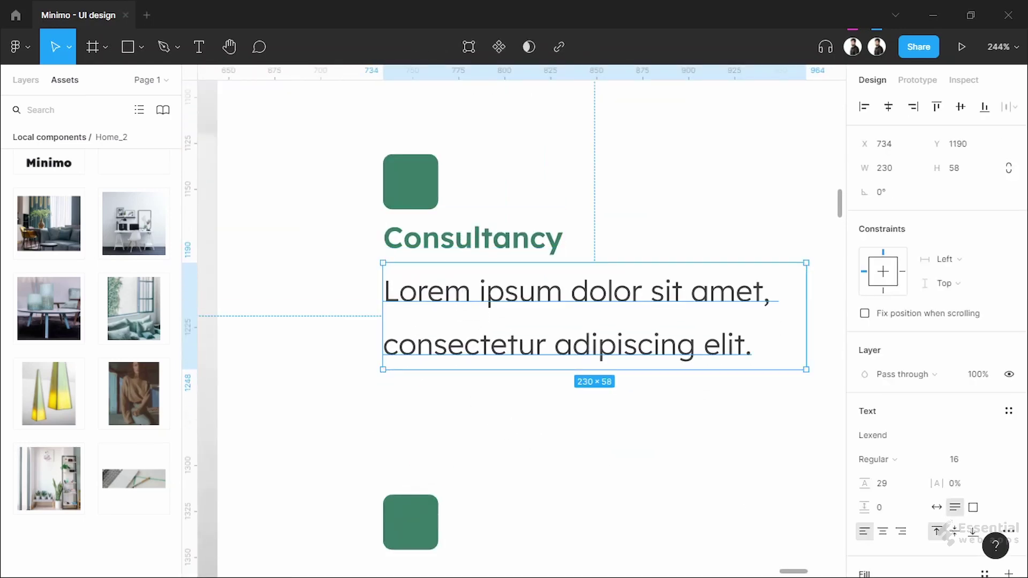
scroll(583, 514, down, 5)
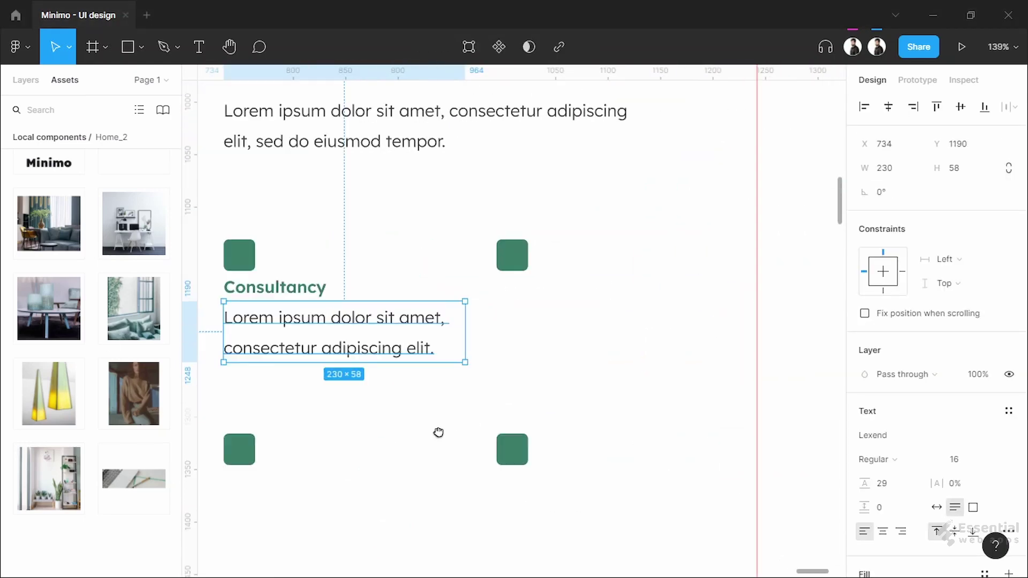
Shift the right-hand squares further right and duplicate the heading and paragraph under each other square
click(505, 271)
shift+click(507, 455)
key(shift+Right)
key(shift+Right)
key(shift+Right)
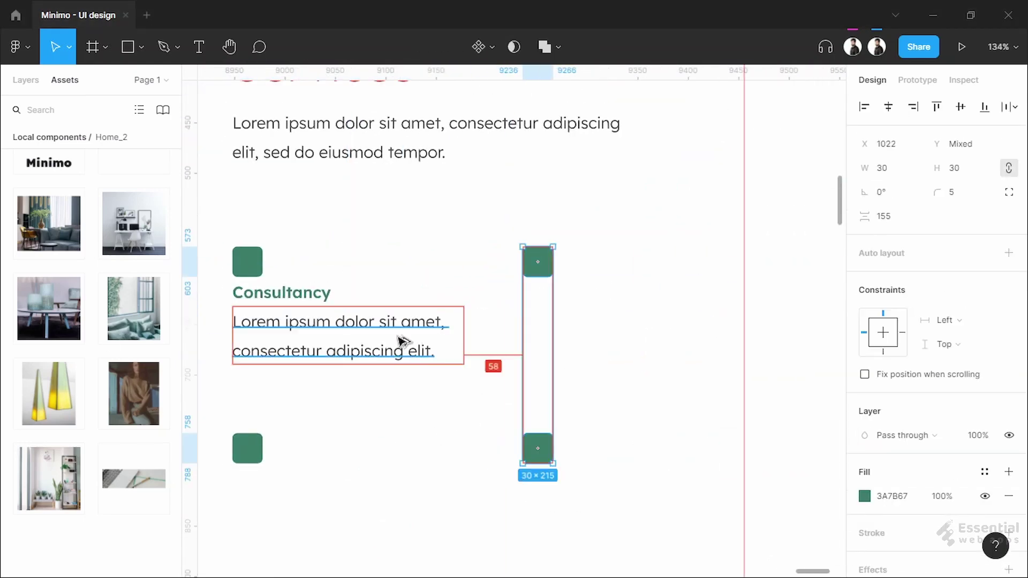
click(564, 356)
scroll(563, 356, left, 3)
drag(356, 274, 613, 266)
scroll(432, 154, down, 3)
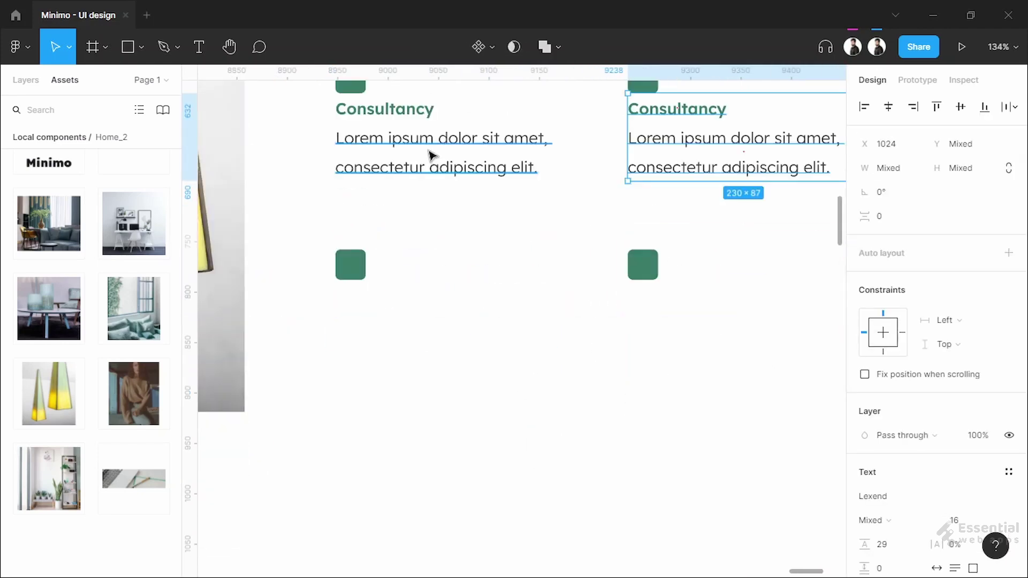
drag(431, 154, 418, 305)
click(397, 217)
scroll(333, 248, up, 2)
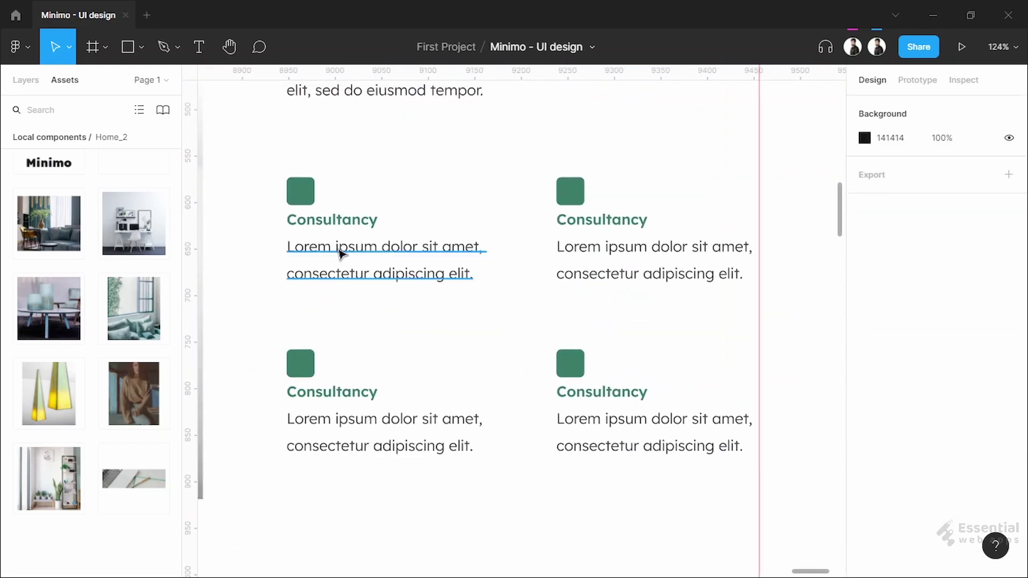
Rename the other three card headings to Idea, Design and Remodeling
scroll(558, 202, up, 2)
double_click(558, 202)
text(Idea)
double_click(249, 413)
text(Design)
double_click(589, 413)
text(Remodeling)
Centre the number 1 in the first square with auto line height and ExtraBold weight, then copy it
scroll(432, 345, down, 1)
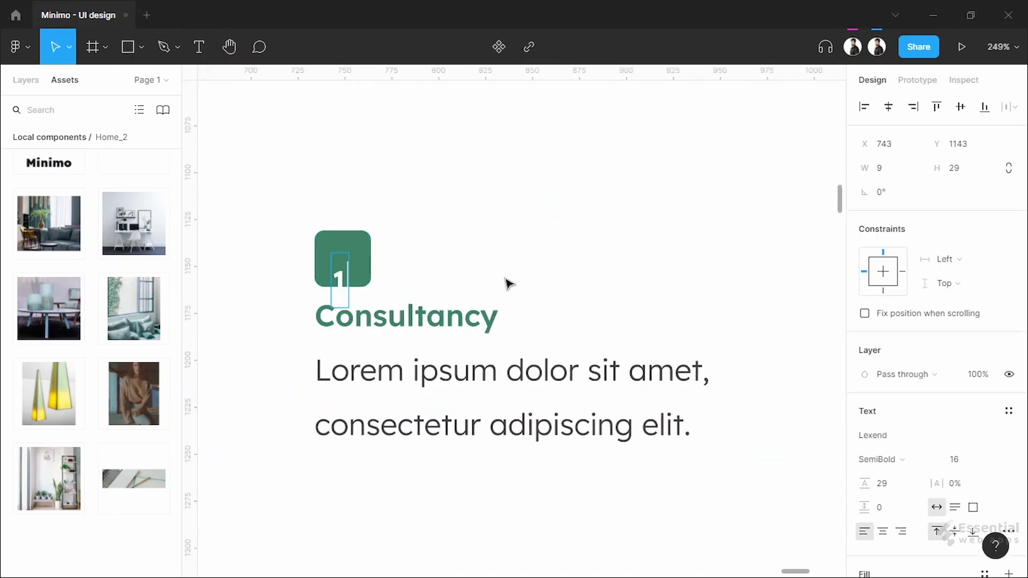
drag(344, 290, 343, 266)
key(BackSpace)
key(Return)
scroll(355, 292, up, 5)
click(878, 459)
click(894, 496)
key(ctrl+c)
Paste the number into the Idea card's square and change it to 2
scroll(534, 247, down, 5)
click(523, 236)
scroll(522, 236, up, 5)
key(ctrl+v)
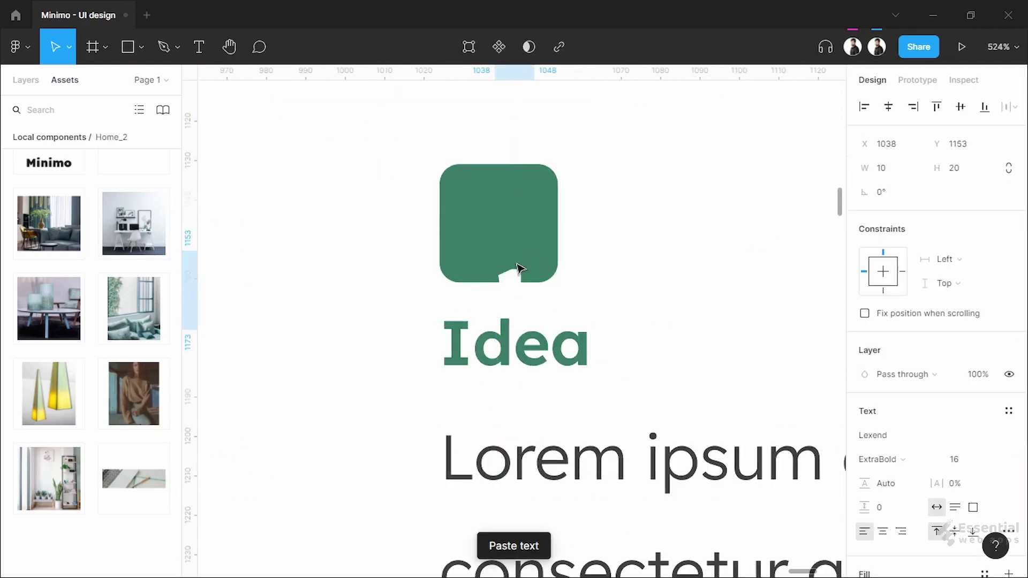
double_click(509, 230)
text(2)
key(Escape)
Paste the number into the Design card's square, centre it and change it to 3
scroll(508, 230, down, 5)
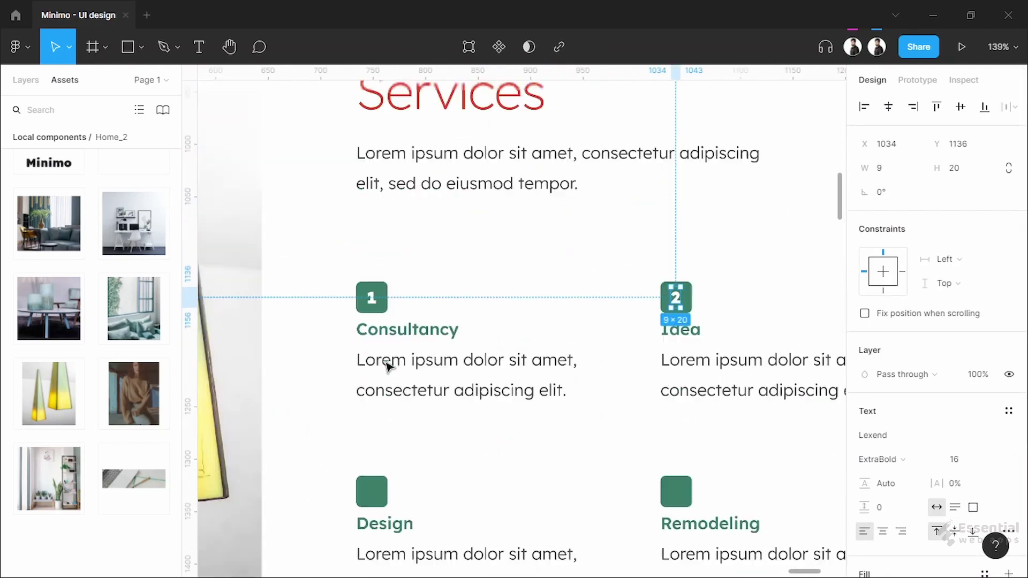
click(367, 555)
scroll(535, 282, up, 5)
key(ctrl+v)
drag(388, 243, 360, 201)
double_click(376, 217)
text(3)
key(Escape)
Paste the number into the Remodeling card's square, centre it and change it to 4
scroll(378, 225, down, 5)
click(506, 270)
scroll(506, 270, up, 5)
key(ctrl+v)
drag(516, 336, 465, 262)
double_click(464, 263)
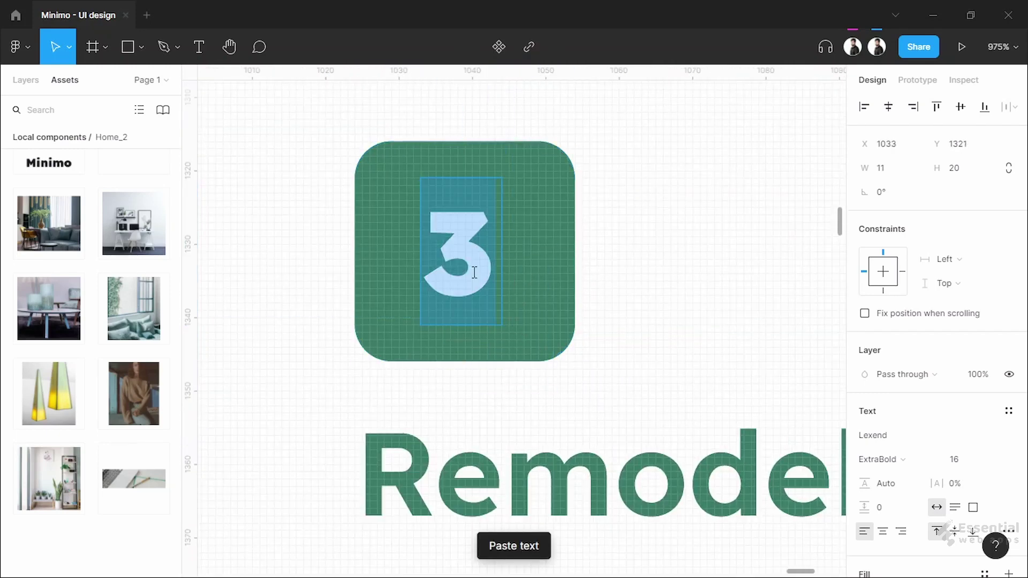
text(4)
key(Escape)
key(Escape)
scroll(464, 266, down, 5)
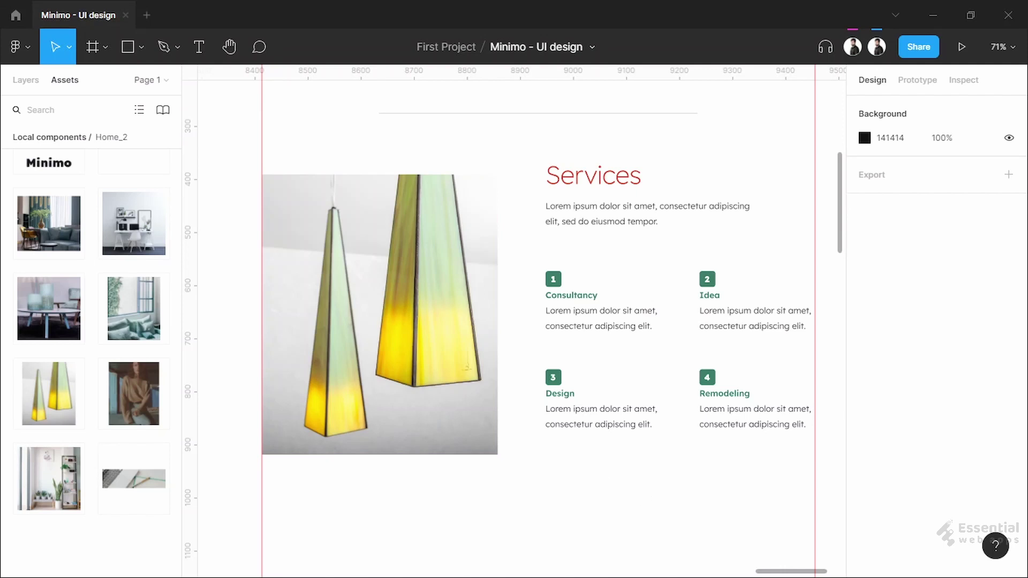
Duplicate the Services heading and divider line below the services grid and position them
scroll(621, 321, down, 2)
click(618, 153)
drag(615, 154, 368, 507)
drag(653, 95, 602, 358)
drag(589, 451, 589, 447)
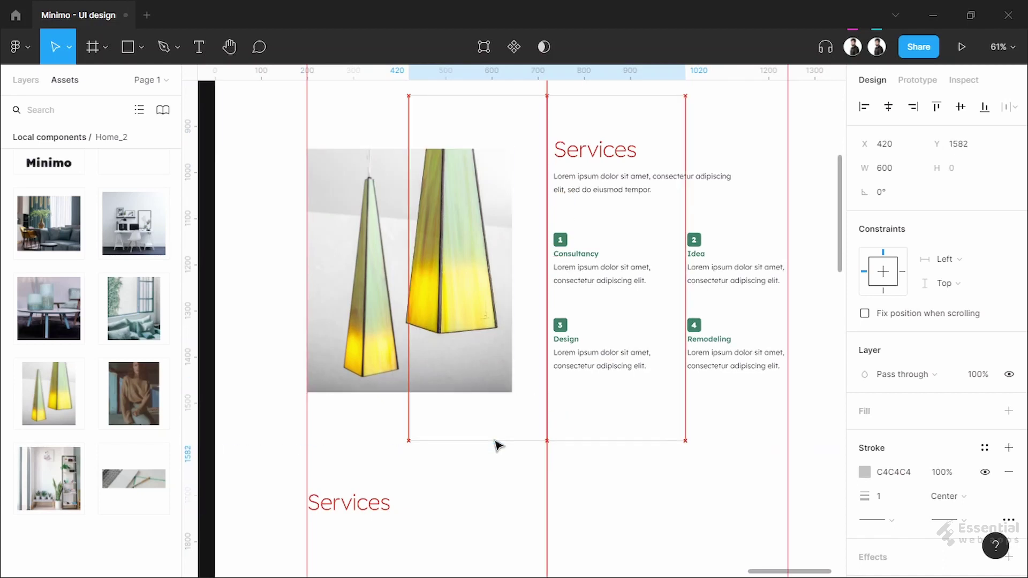
click(374, 509)
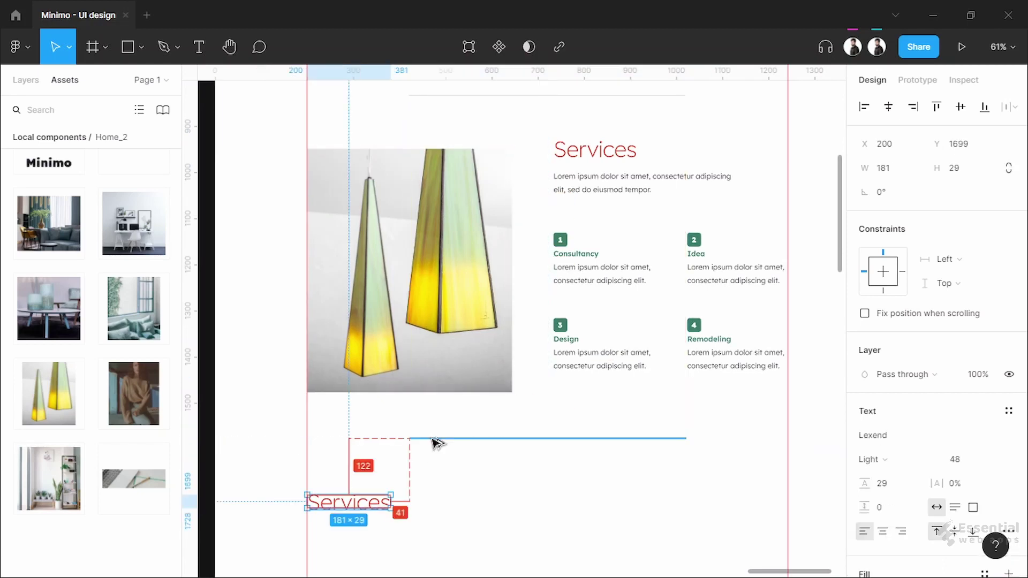
drag(363, 511, 363, 495)
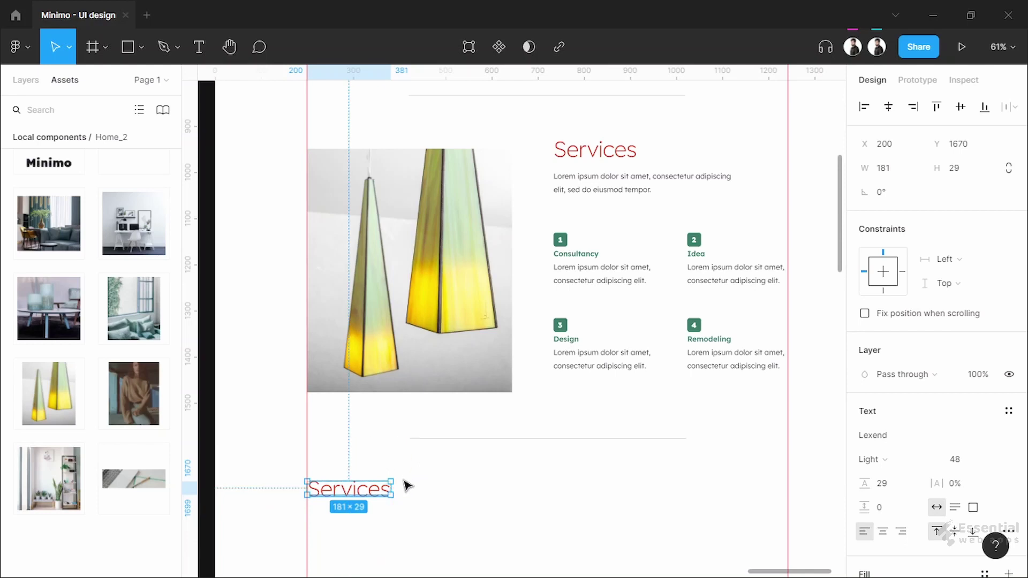
key(Down)
key(Down)
key(Down)
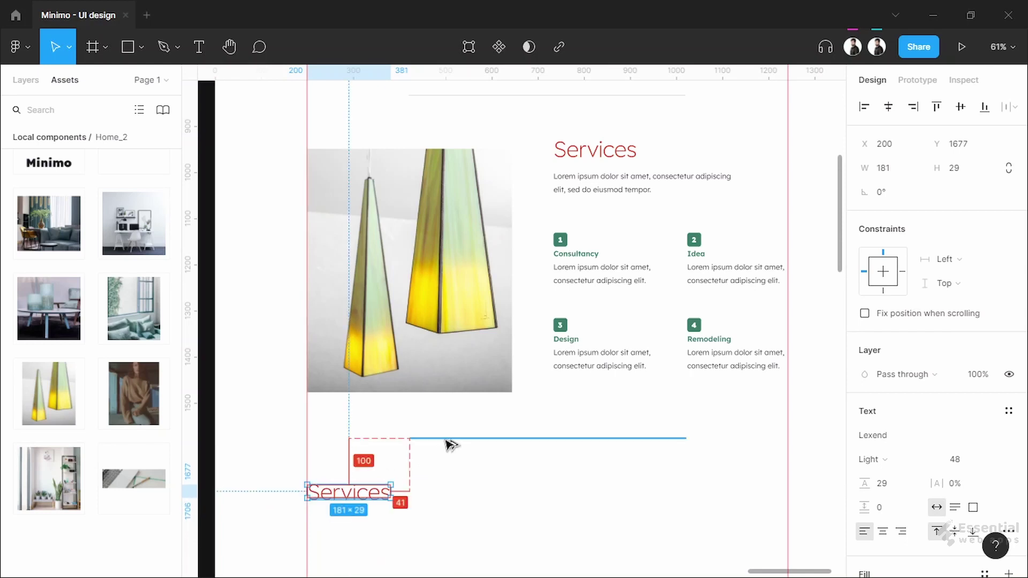
click(437, 492)
Retype the heading copy as 'Portfolio' and give it auto line height
scroll(438, 491, down, 5)
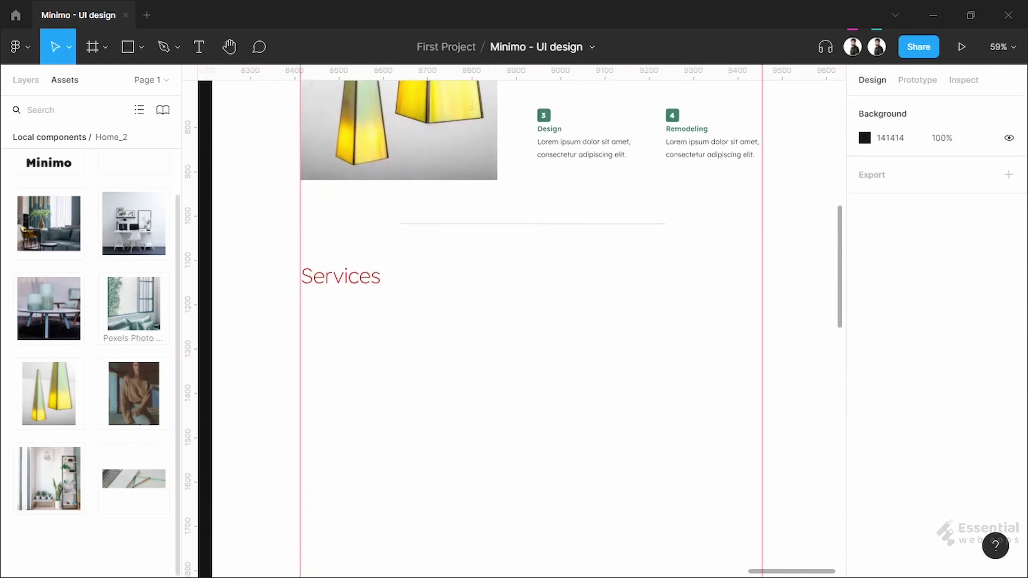
scroll(359, 296, up, 5)
double_click(275, 277)
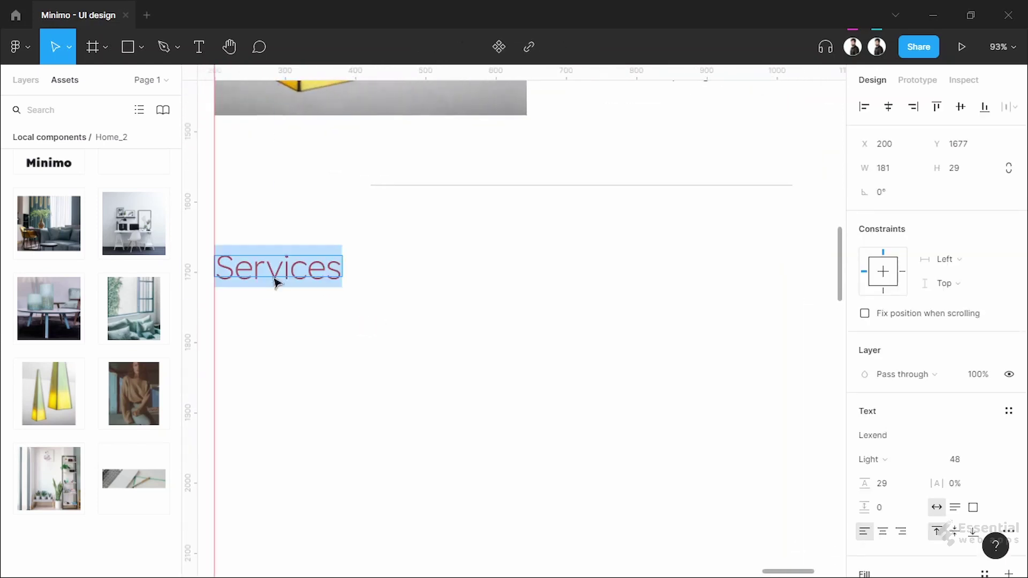
text(O)
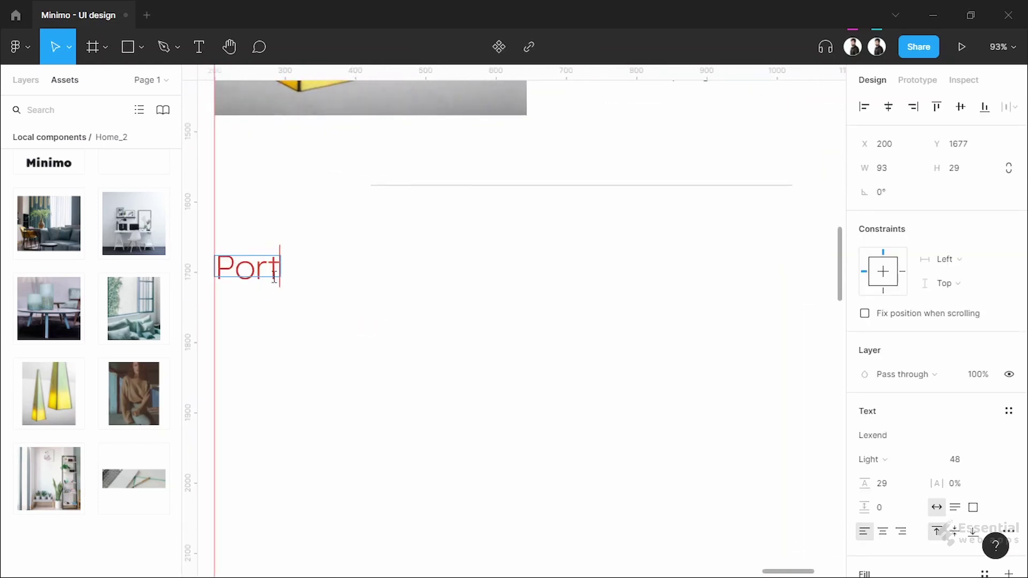
key(Escape)
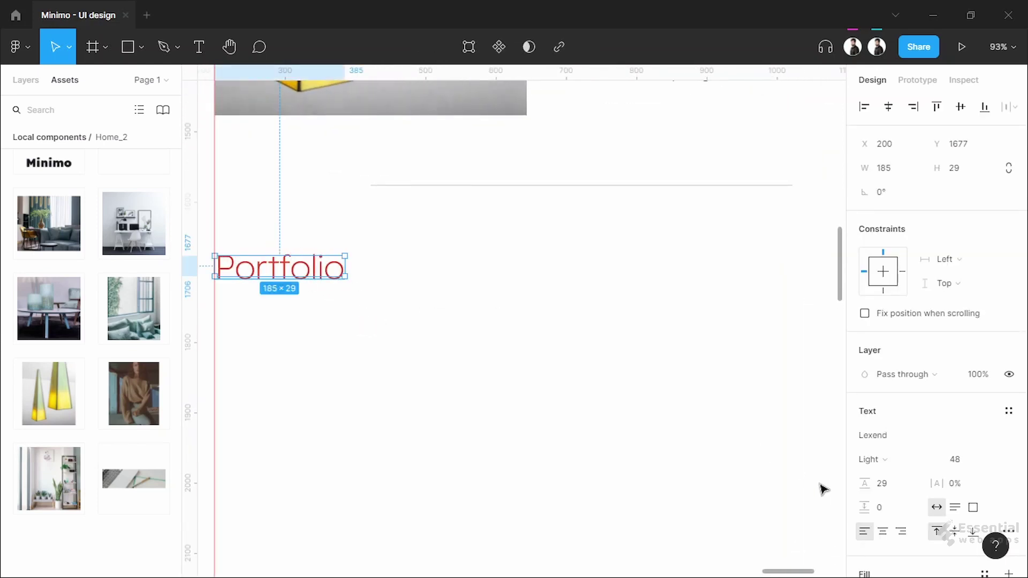
text(auto)
key(Return)
Set the original Services heading's line height to Auto as well
ctrl+scroll(640, 273, down, 3)
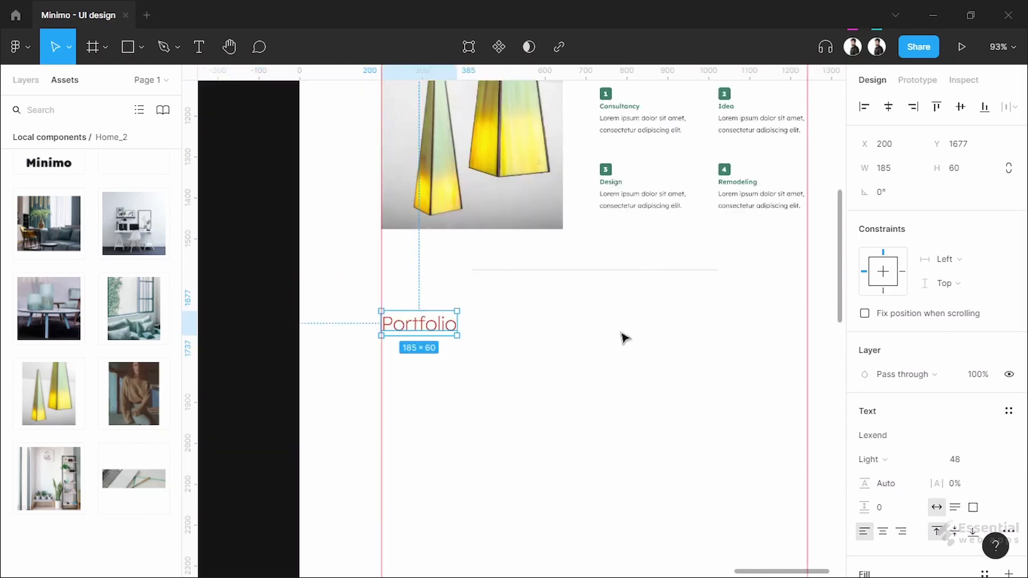
scroll(585, 271, up, 4)
click(584, 271)
text(auto)
key(Return)
scroll(631, 334, up, 5)
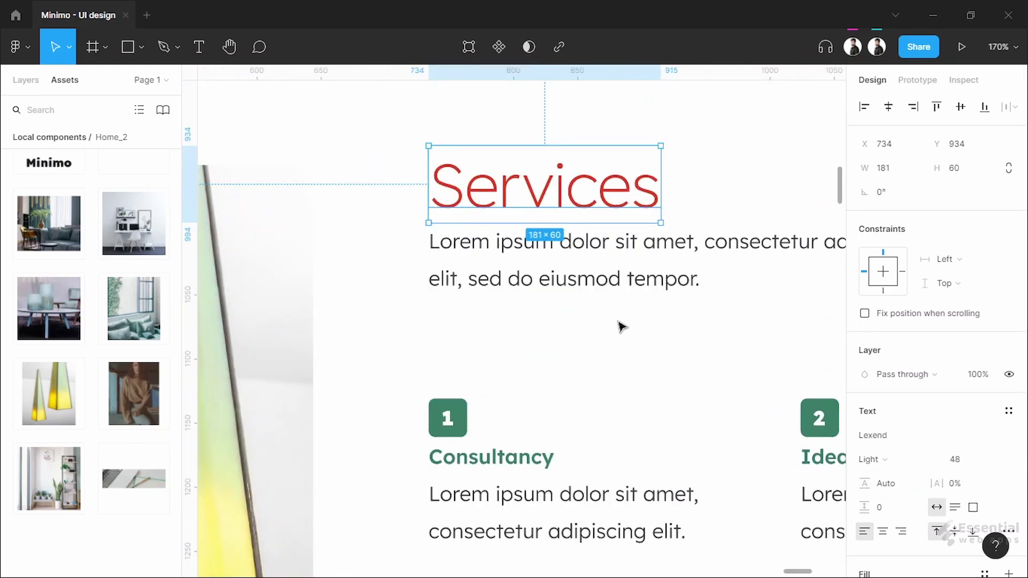
click(578, 247)
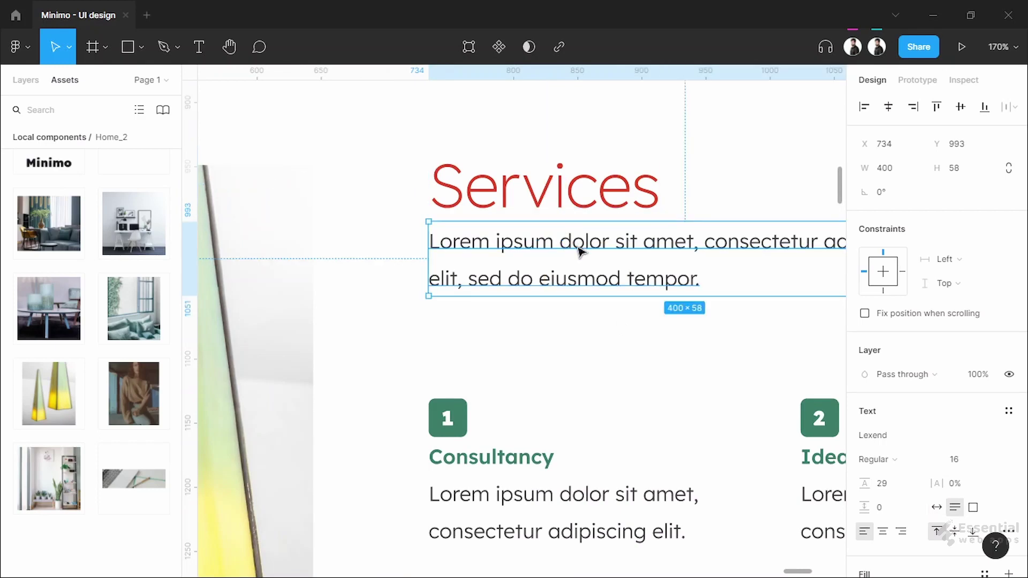
click(455, 415)
click(521, 337)
scroll(518, 394, down, 5)
Align the description paragraph under the Portfolio heading and set its width to 400
scroll(427, 280, down, 5)
scroll(427, 280, up, 3)
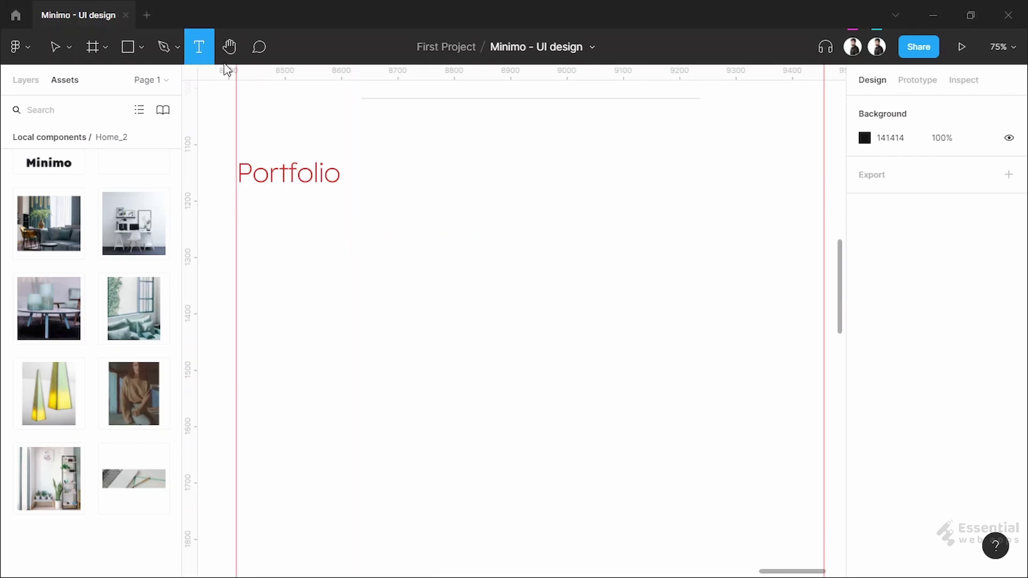
key(Escape)
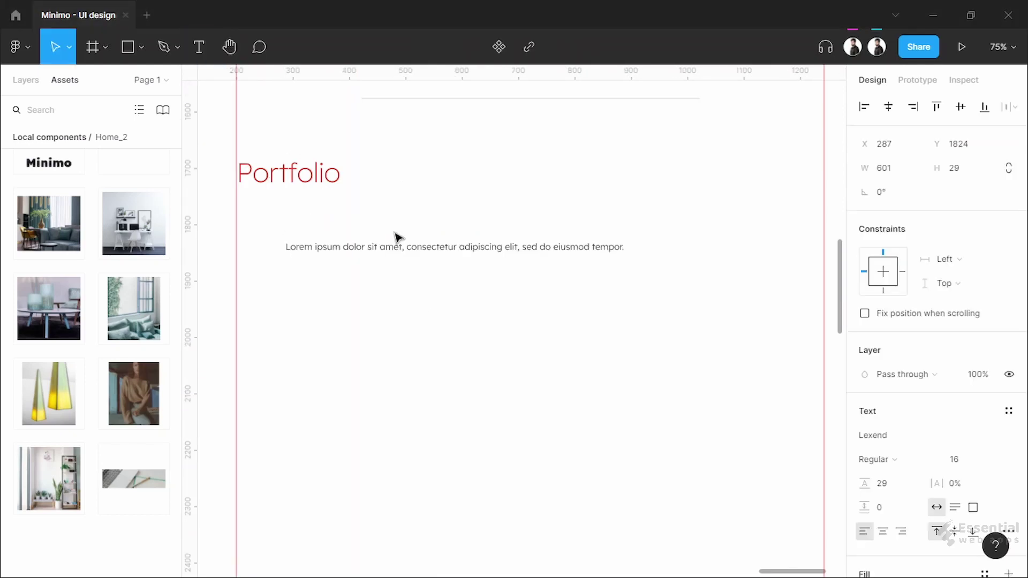
drag(388, 252, 332, 215)
key(Escape)
click(461, 212)
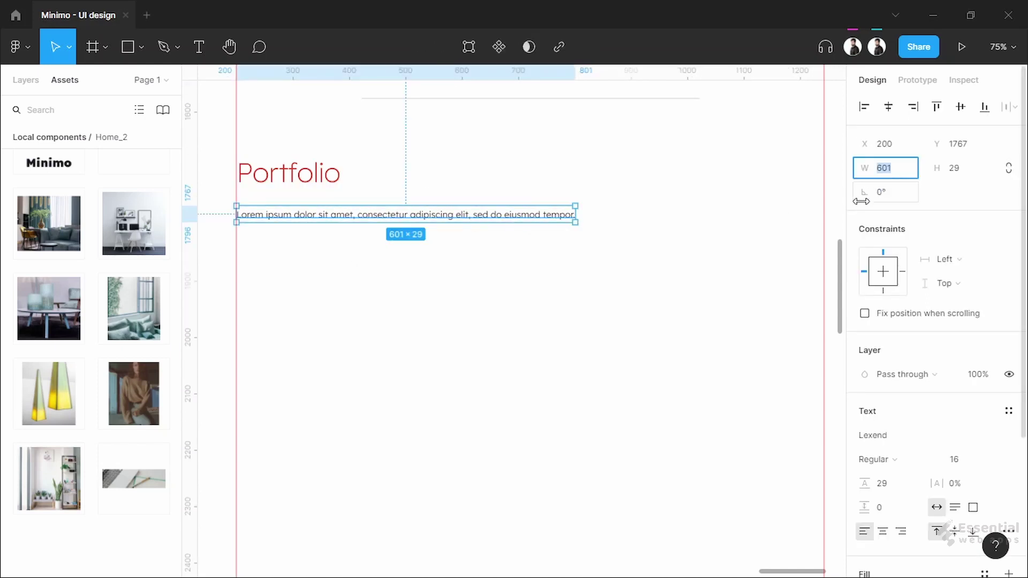
text(400)
key(Return)
key(Escape)
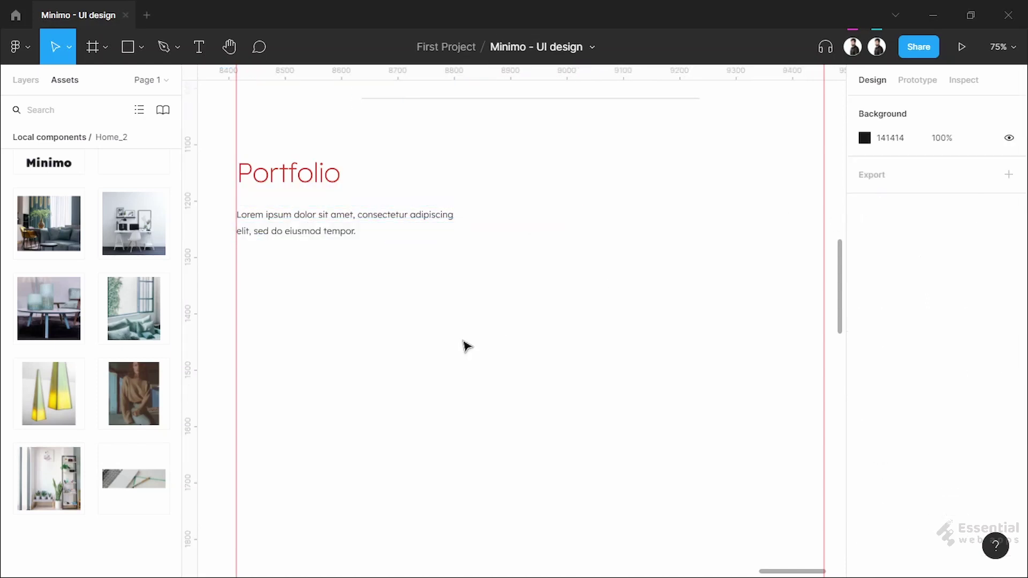
Place the window-and-cushions photo under the description, nudged up close to the text
scroll(444, 332, down, 2)
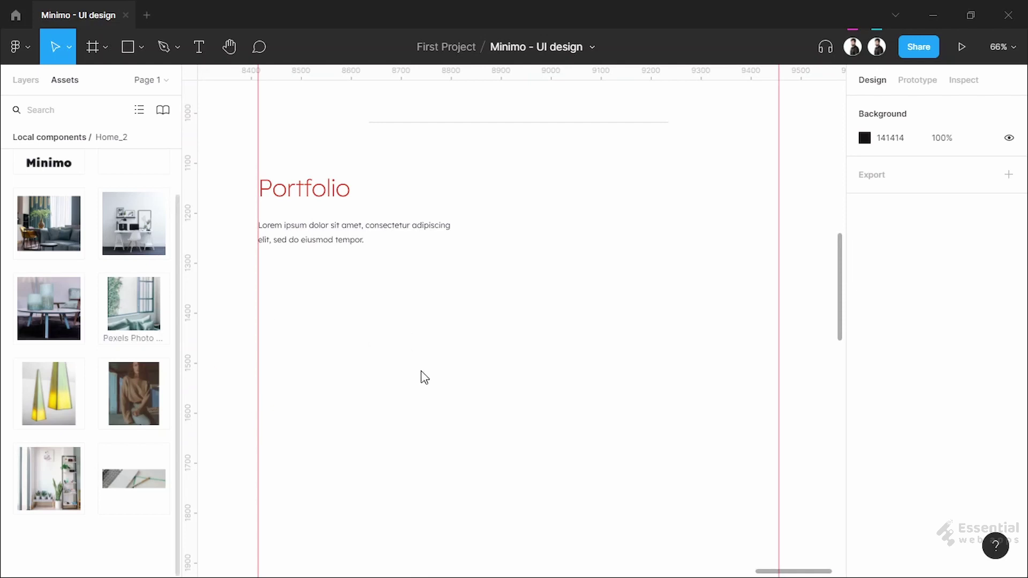
drag(430, 386, 384, 324)
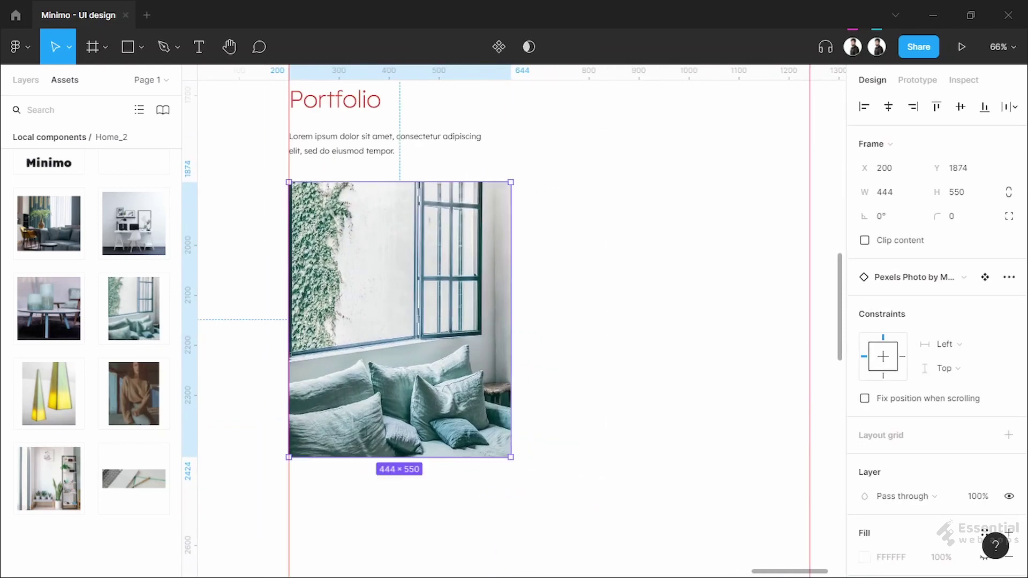
key(shift+Up)
key(shift+Up)
click(597, 252)
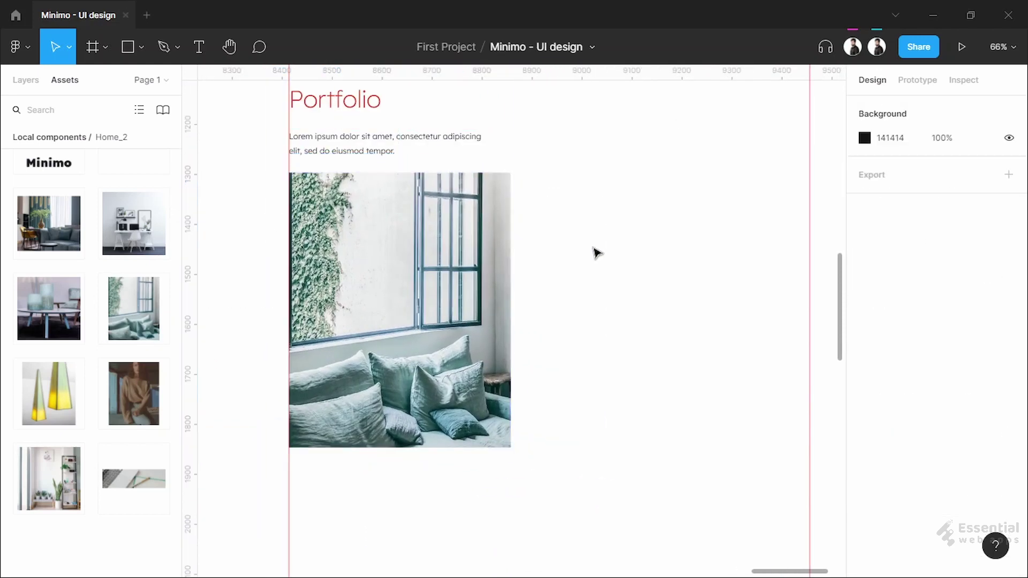
scroll(615, 305, up, 2)
scroll(571, 316, right, 3)
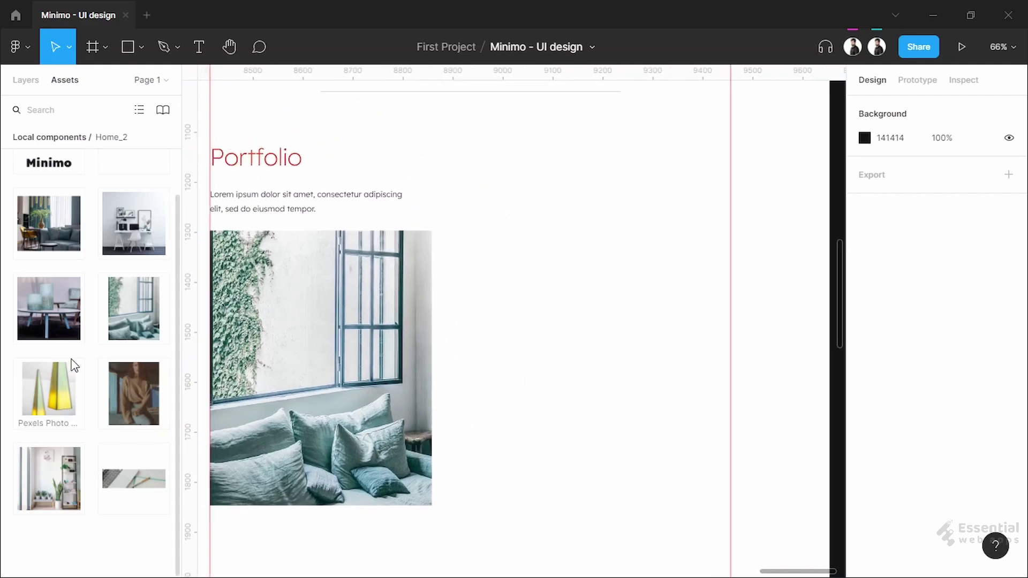
Add the table-and-vases photo beside the Portfolio heading and duplicate the Project One card into three stacked cards
drag(48, 308, 521, 177)
click(257, 158)
click(533, 176)
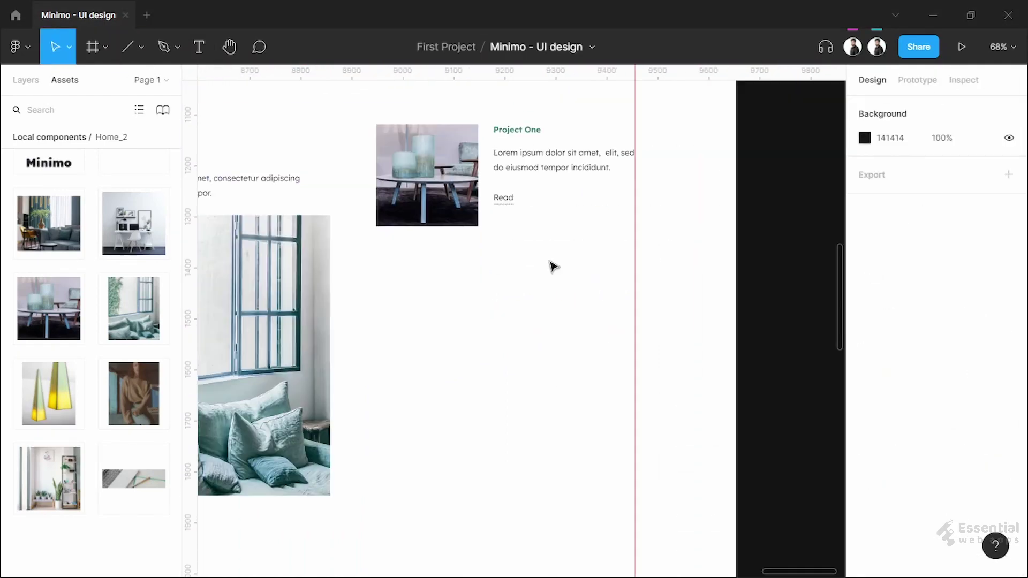
scroll(537, 305, down, 1)
drag(326, 114, 581, 262)
alt+drag(408, 178, 405, 306)
Replace the middle card's picture with the shelf room and the bottom card's with the desk room
click(405, 160)
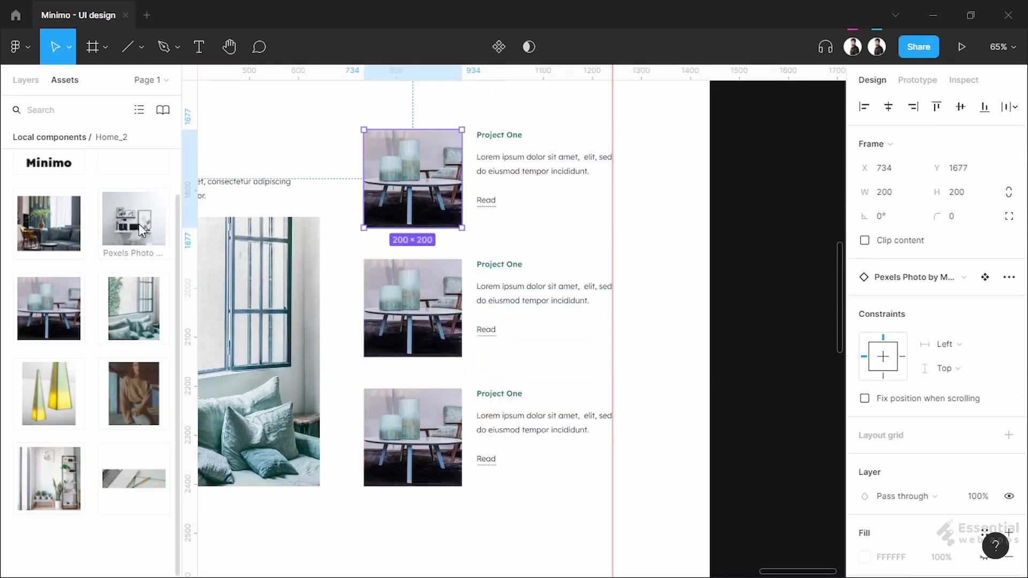
click(49, 478)
click(408, 320)
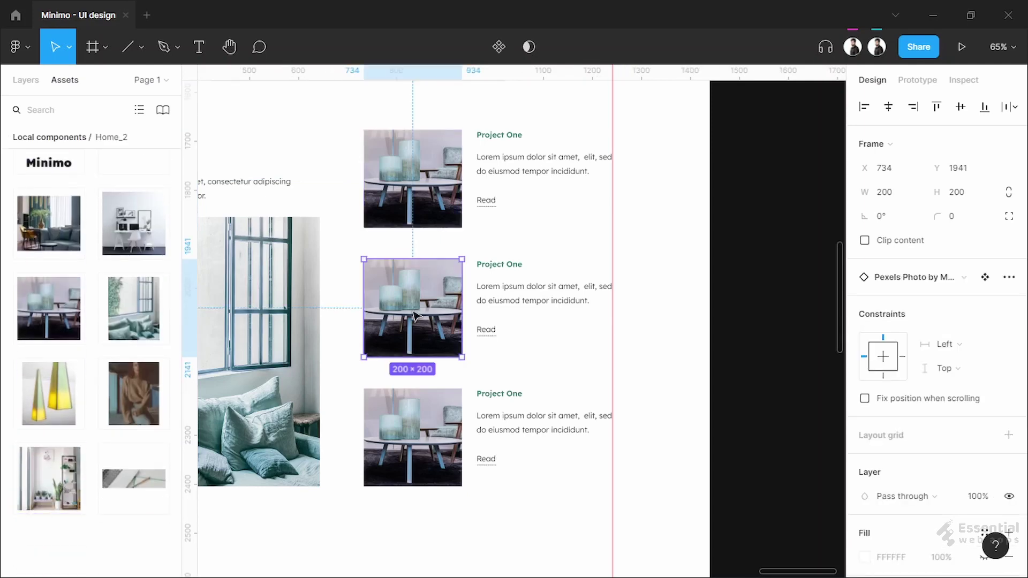
alt+drag(49, 478, 420, 313)
alt+drag(134, 223, 415, 440)
click(571, 349)
Retitle the middle and bottom cards 'Project Two' and 'Project Three'
scroll(571, 266, up, 5)
double_click(428, 240)
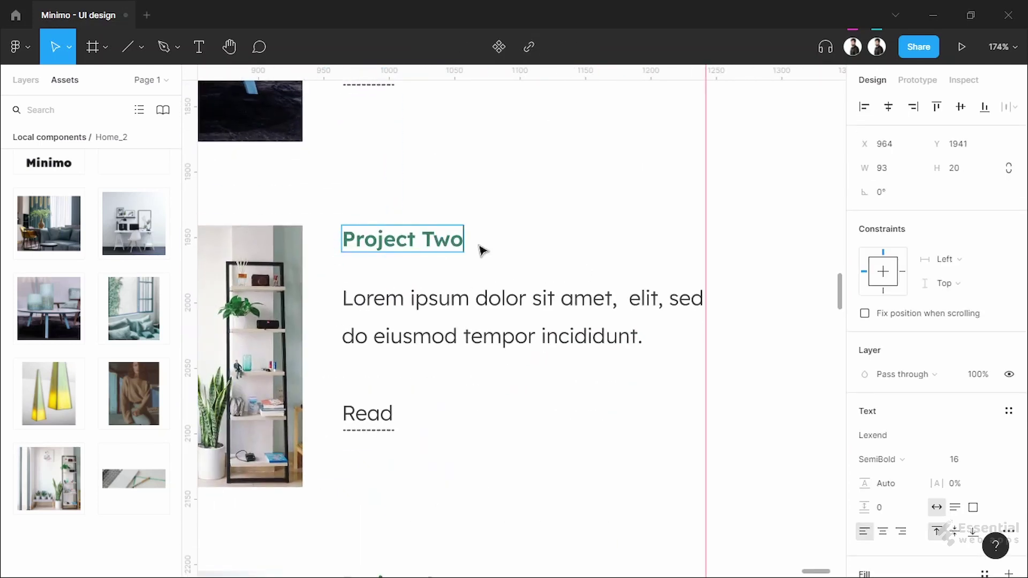
scroll(482, 250, down, 4)
double_click(437, 260)
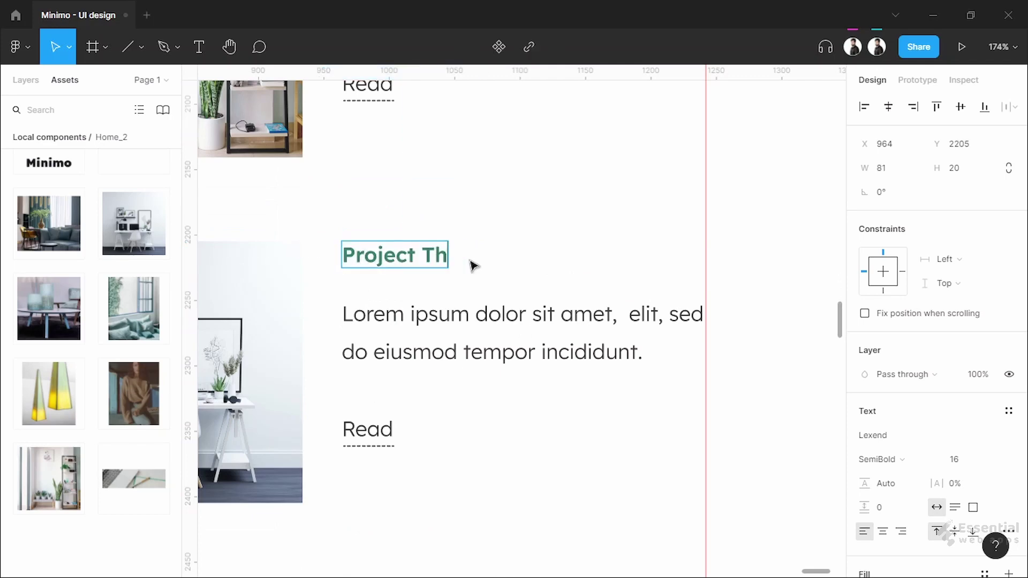
key(Escape)
scroll(581, 375, down, 8)
key(Escape)
drag(547, 514, 518, 507)
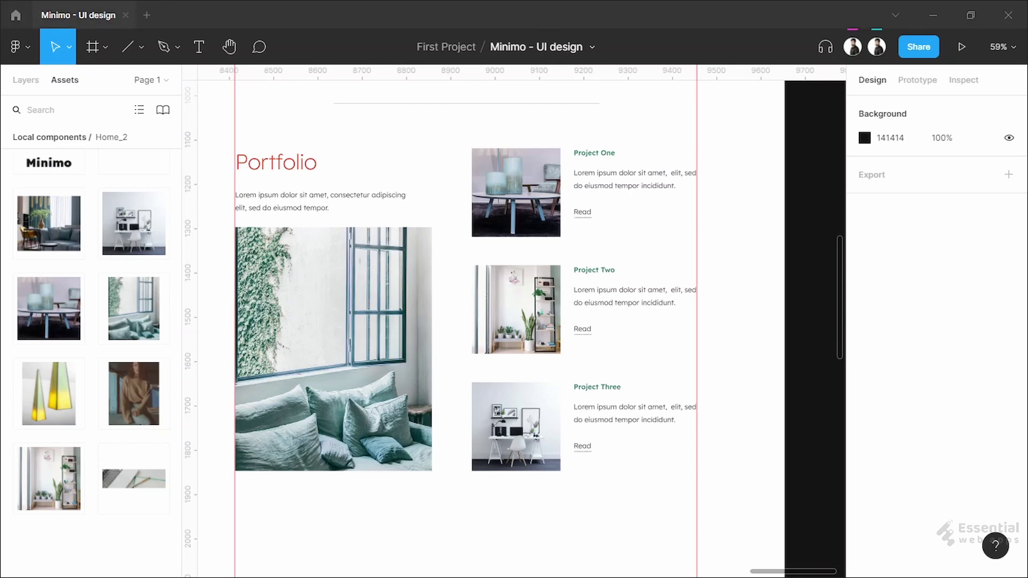
Duplicate the 600-wide divider and Portfolio heading below the project cards, nudging the heading to Y 2605
scroll(572, 249, left, 2)
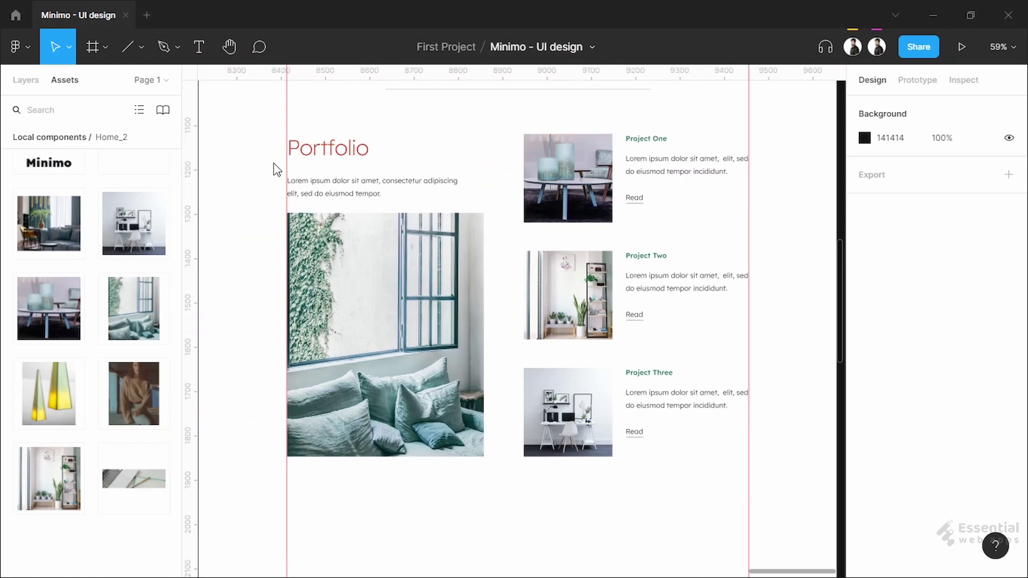
drag(365, 153, 366, 558)
drag(504, 90, 518, 505)
key(Up)
key(Up)
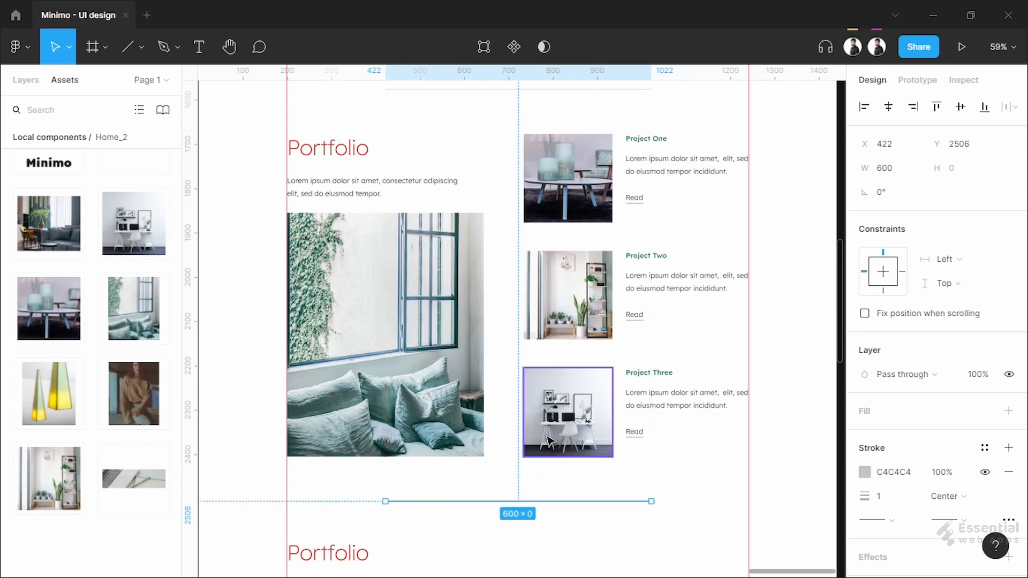
scroll(547, 439, down, 3)
click(321, 399)
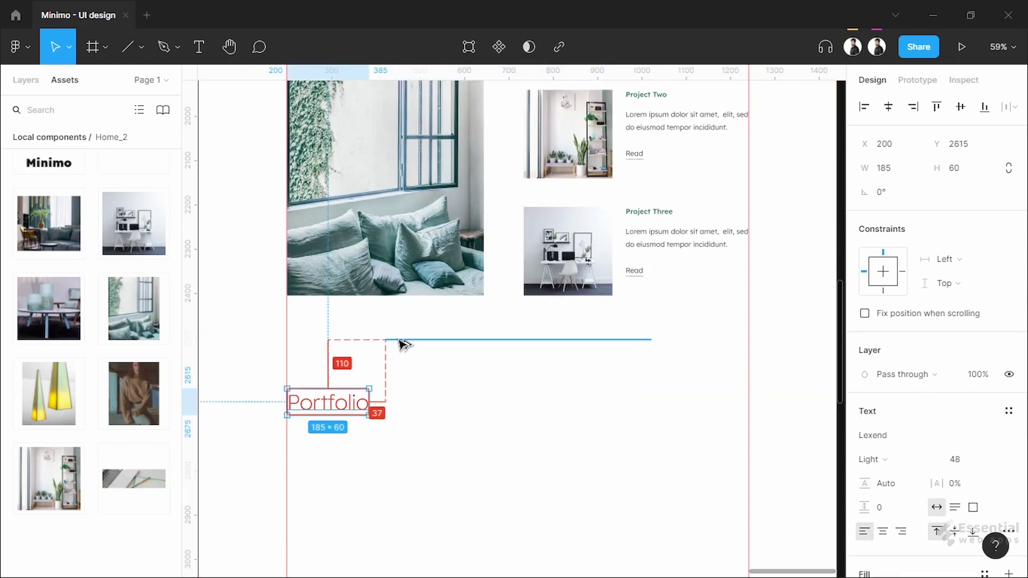
key(shift+Up)
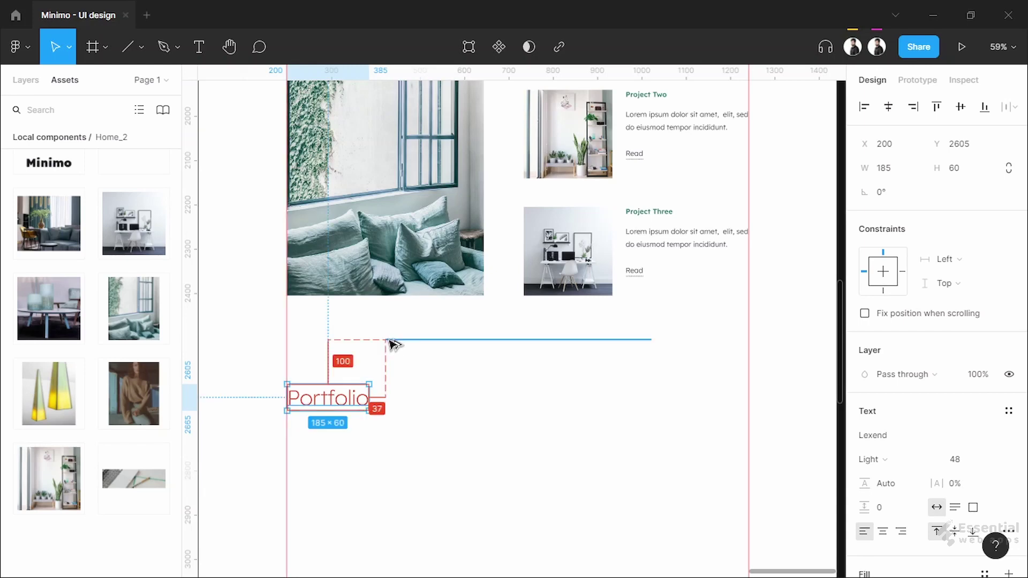
click(414, 448)
scroll(386, 422, up, 5)
scroll(421, 431, down, 4)
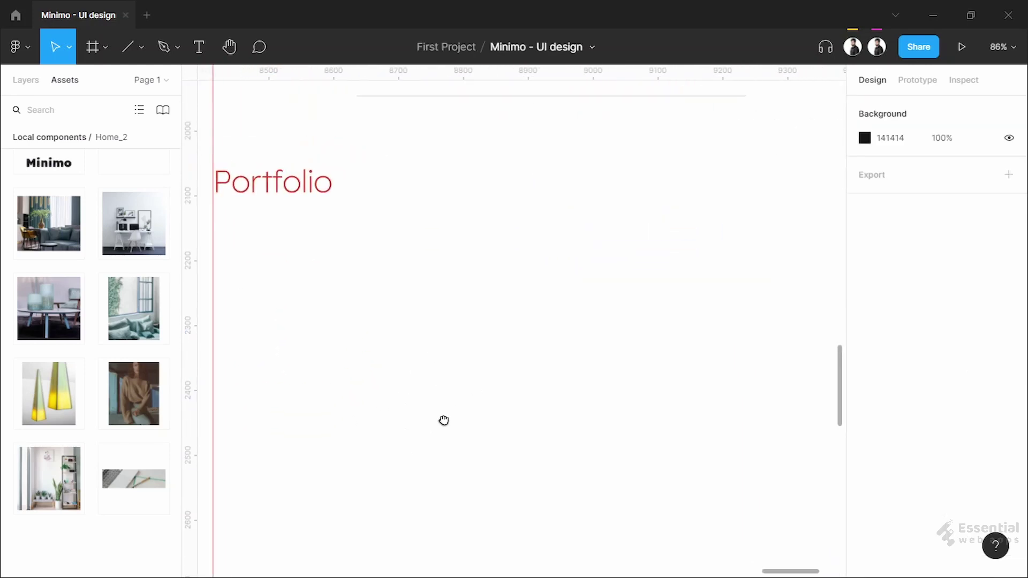
scroll(454, 406, down, 2)
Retype the copied heading as 'About Me'
double_click(310, 201)
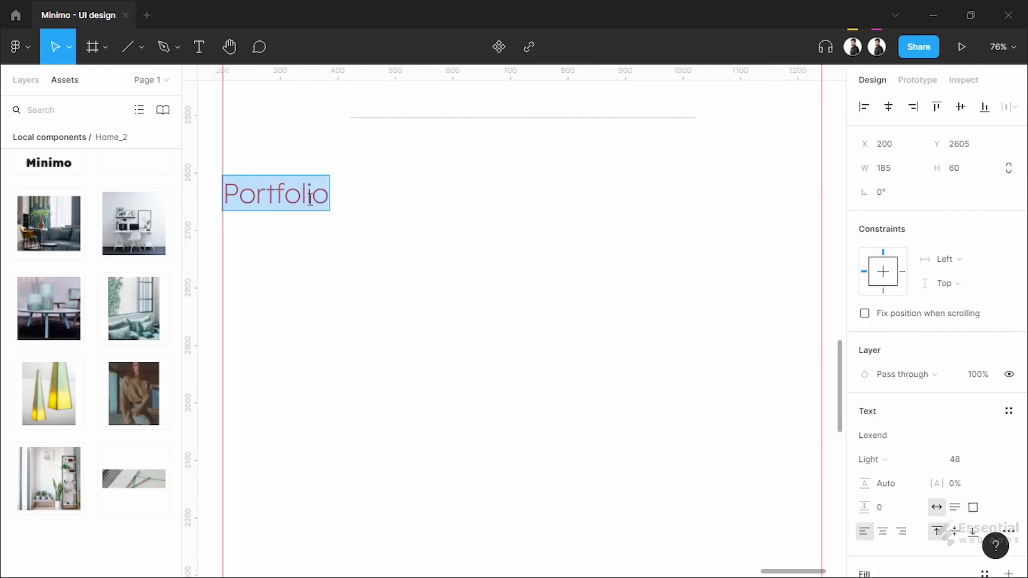
text(About Me)
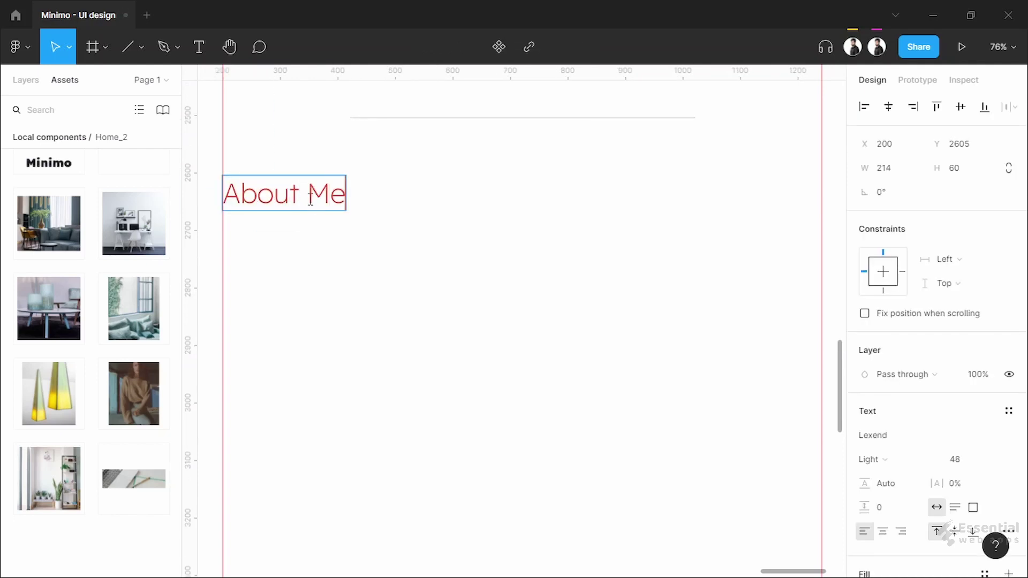
key(Escape)
Place the woman's portrait from Assets just below the About Me heading
drag(134, 394, 377, 350)
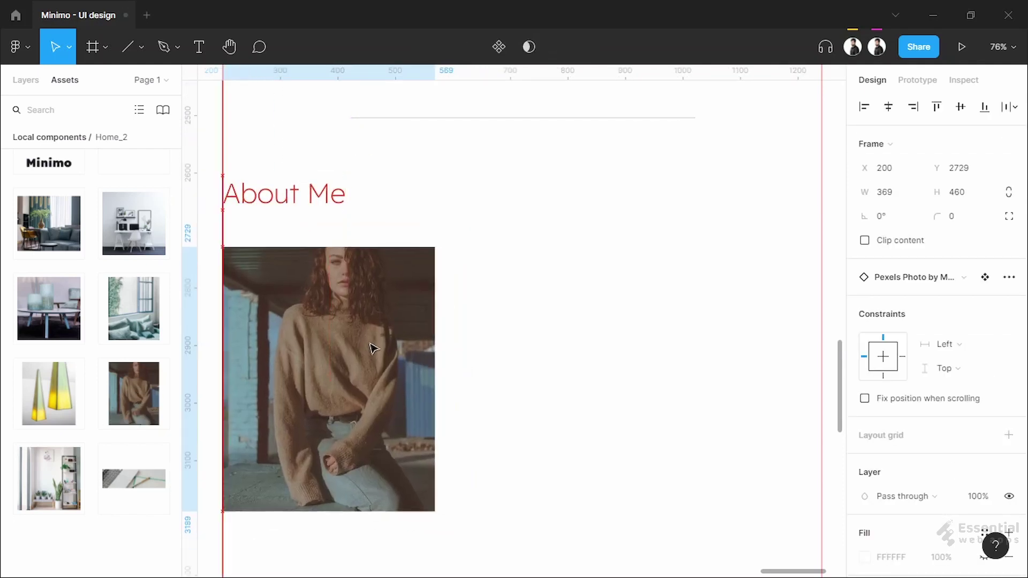
click(302, 207)
drag(309, 287, 309, 268)
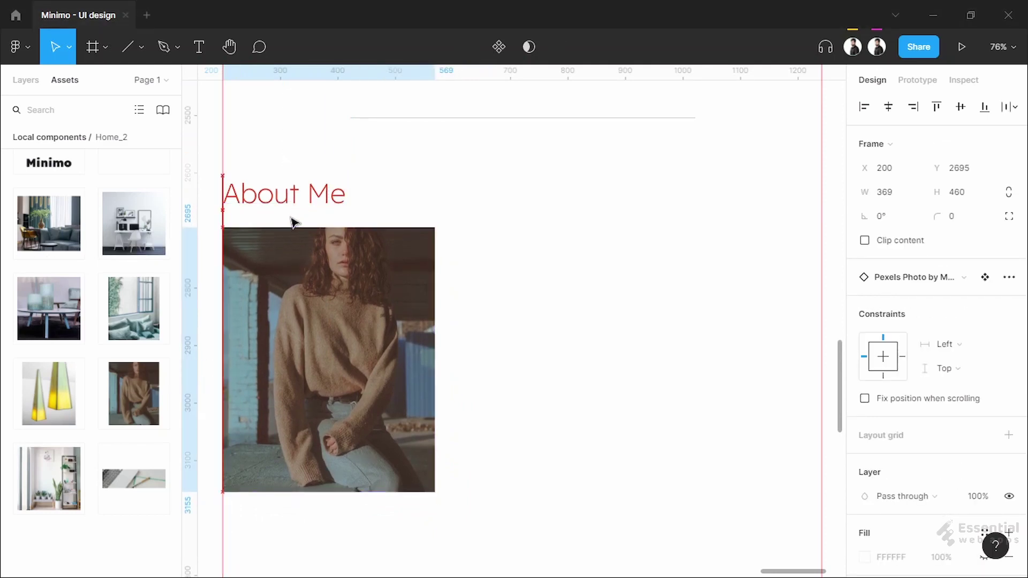
click(635, 298)
Add the green quote-mark shape beside the portrait, undoing its unwanted flip
scroll(193, 375, down, 1)
drag(48, 559, 488, 253)
key(ctrl+z)
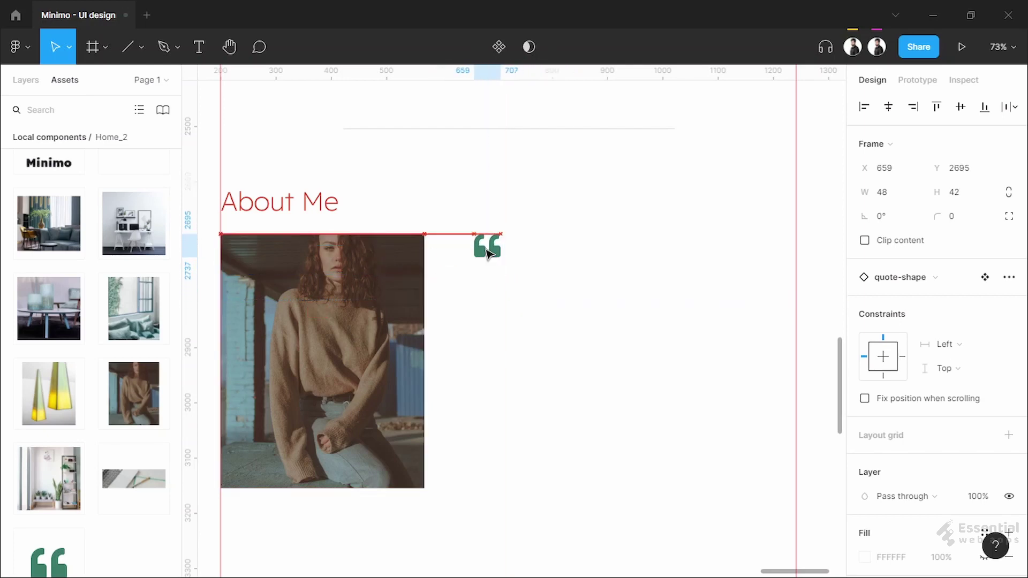
click(546, 335)
scroll(209, 96, down, 1)
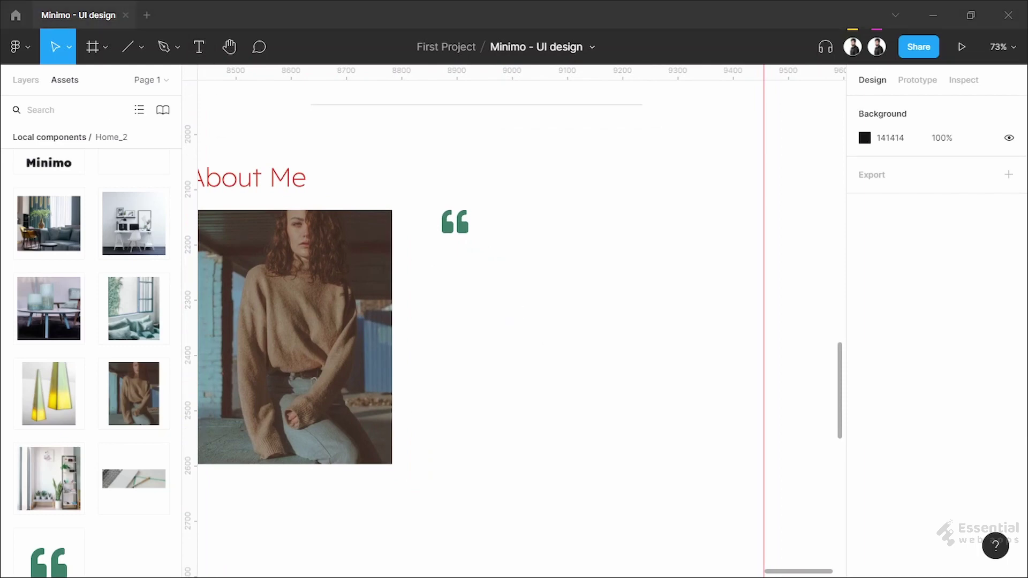
Paste the testimonial paragraph under the quote mark and make it 557 wide so it wraps
key(t)
key(ctrl+v)
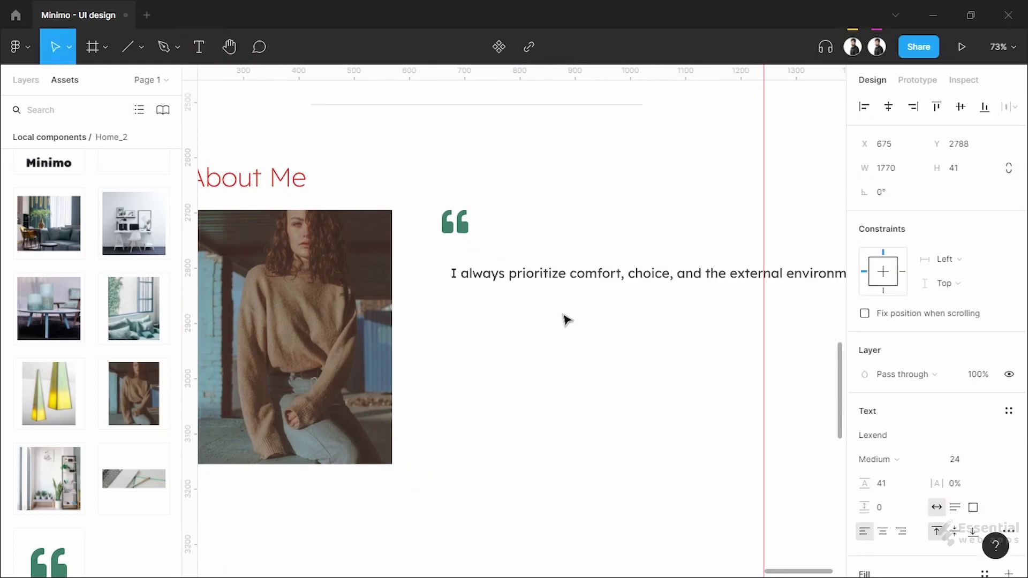
drag(484, 281, 489, 272)
click(896, 175)
text(550)
key(Return)
drag(742, 308, 749, 304)
click(657, 404)
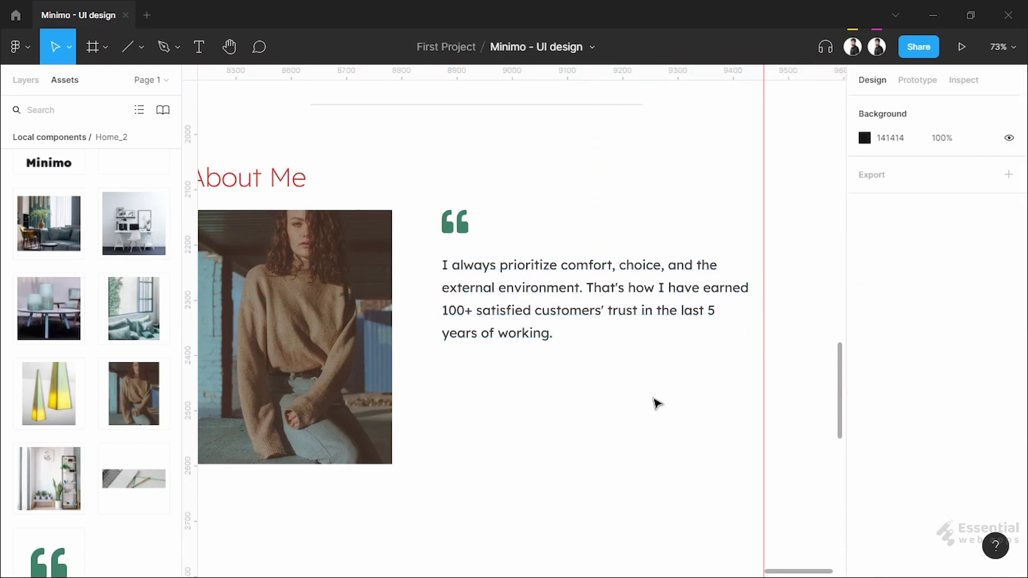
Nudge the quote mark and paragraph up 1 px each to tighten their spacing
scroll(555, 386, up, 1)
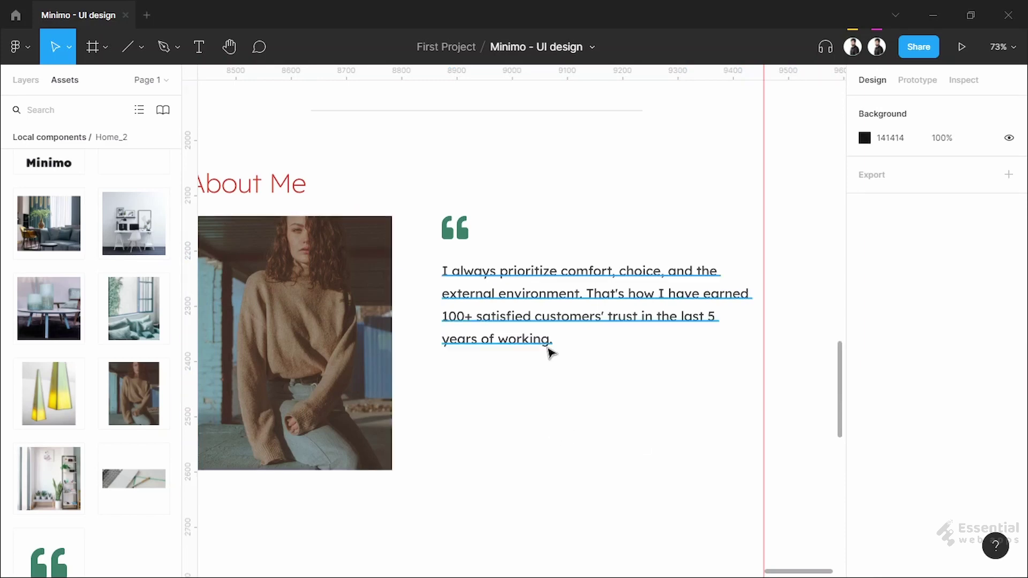
click(551, 340)
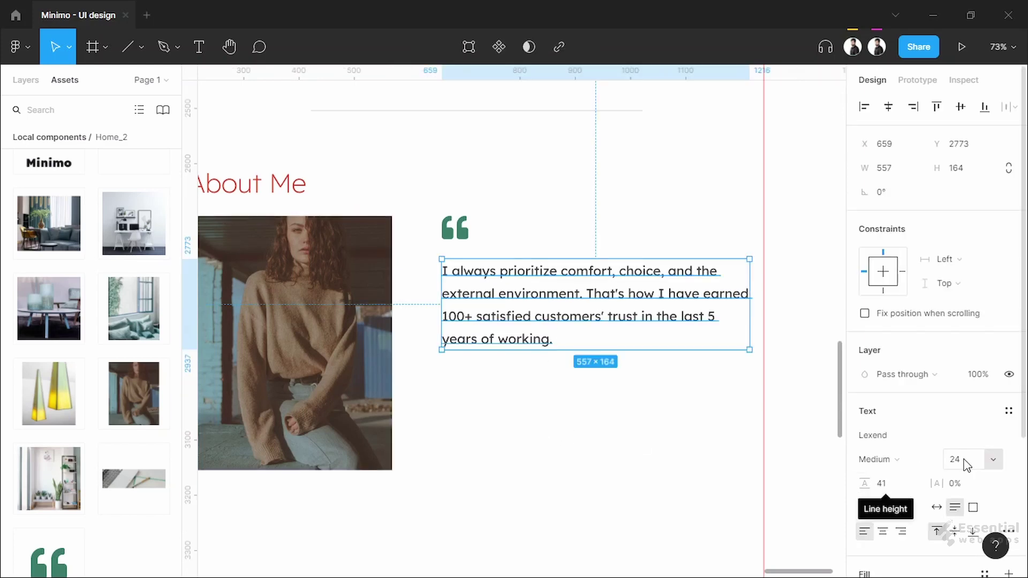
click(647, 427)
drag(647, 427, 641, 352)
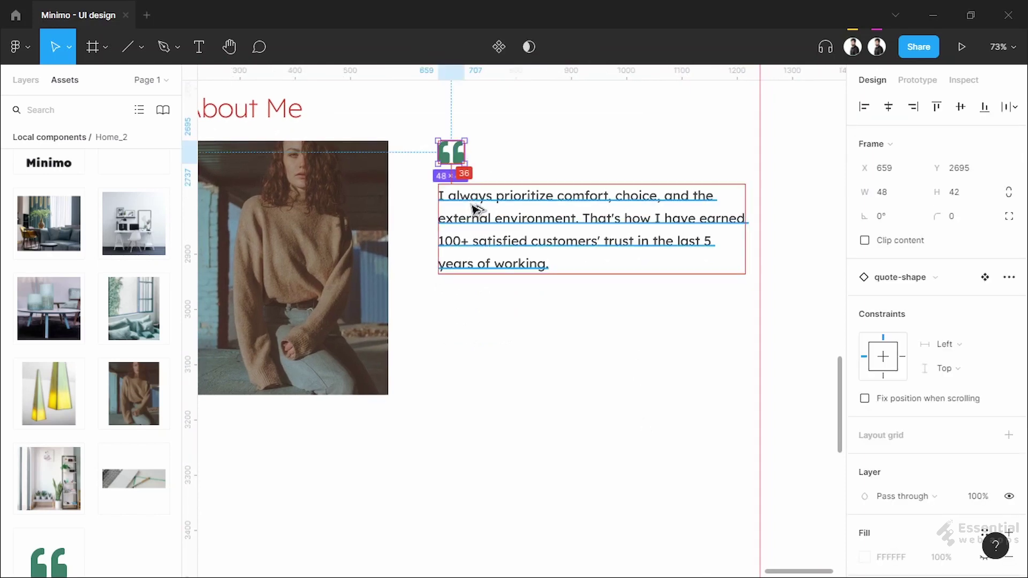
key(Up)
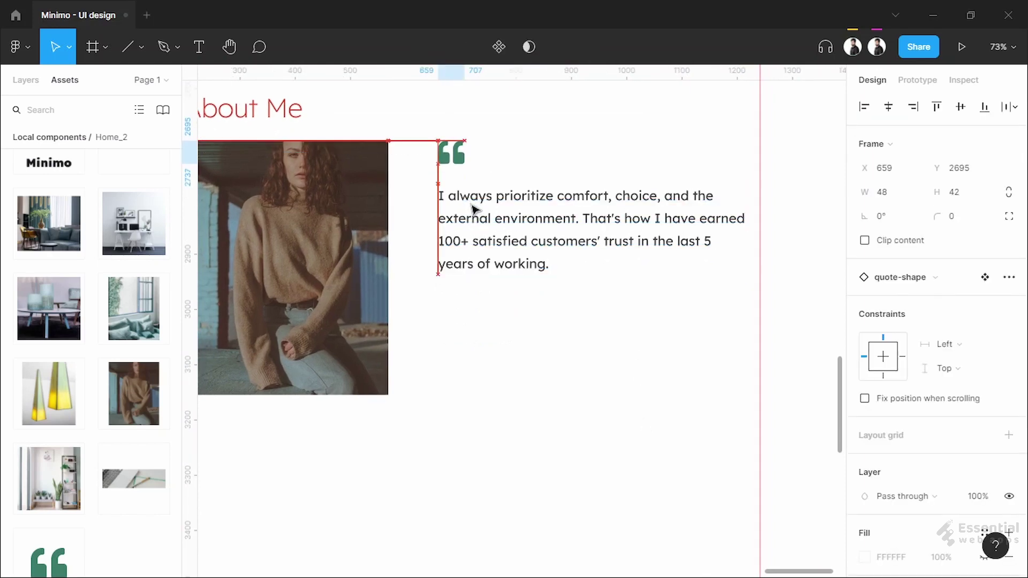
click(474, 209)
key(alt)
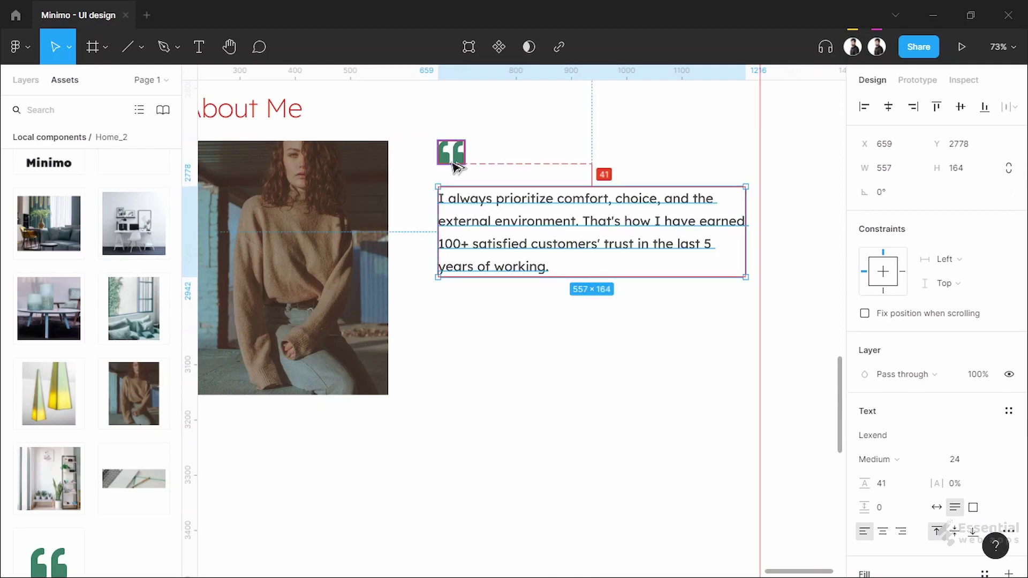
key(Up)
click(446, 161)
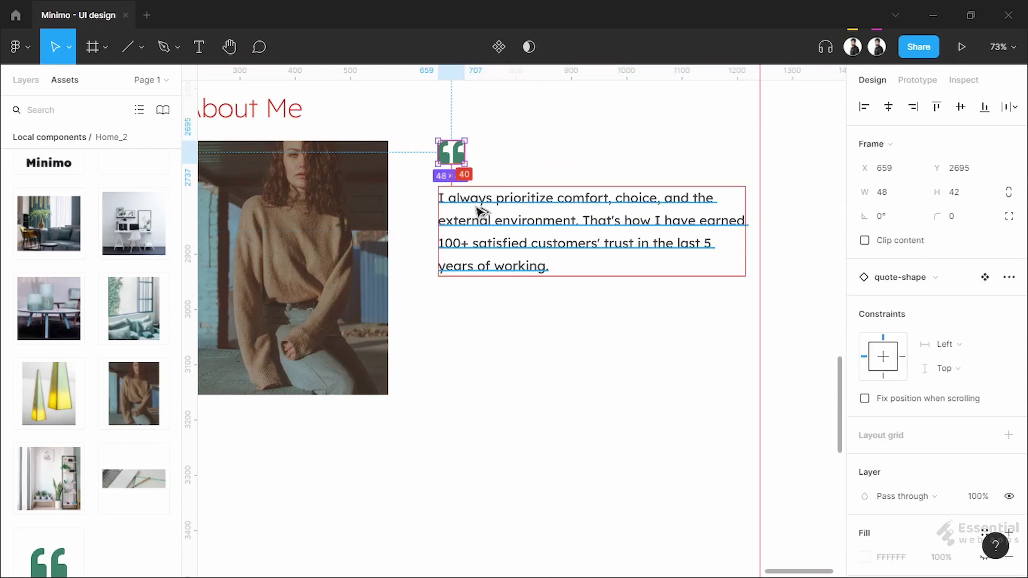
click(558, 330)
scroll(592, 335, down, 2)
scroll(594, 335, up, 3)
drag(578, 336, 561, 331)
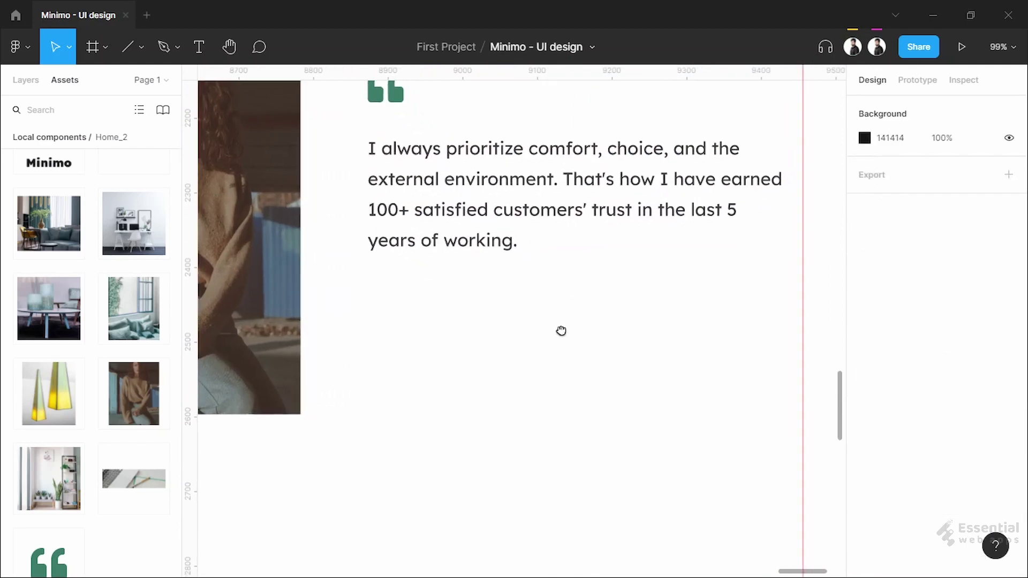
Add the author name below the testimonial in 18 px Bold, colour 3F3F3F
click(376, 337)
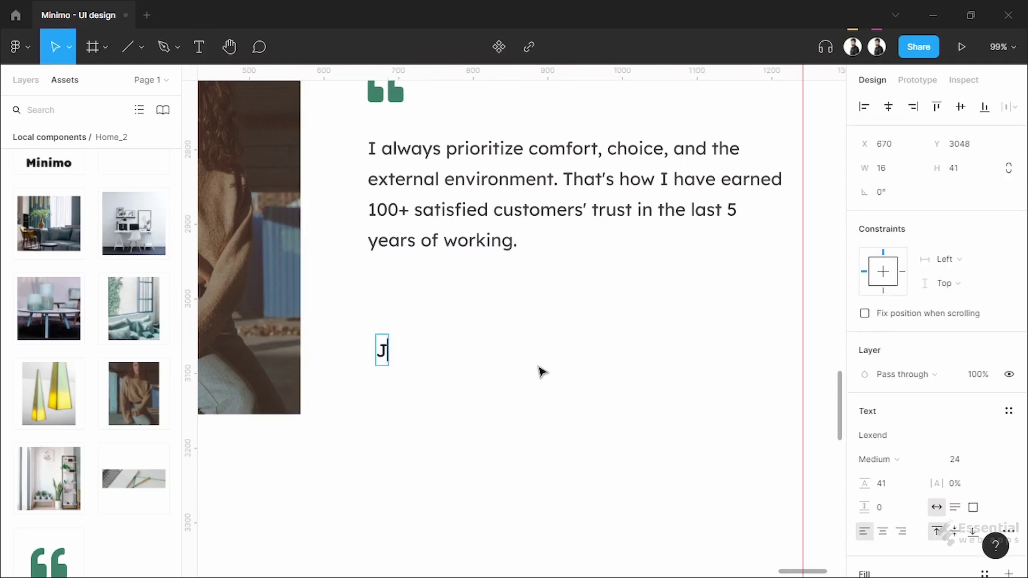
key(Escape)
click(964, 459)
text(18)
key(Return)
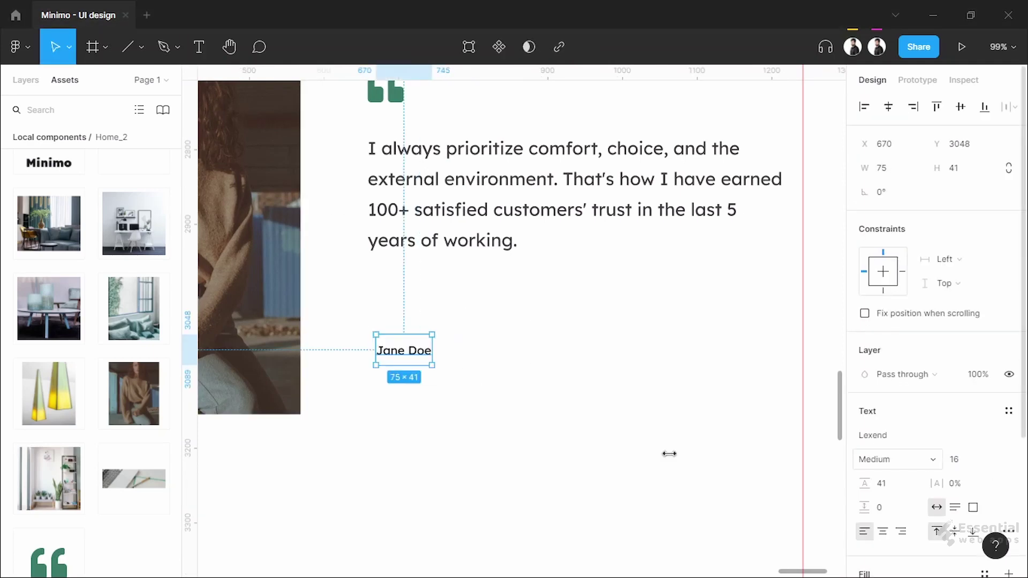
click(877, 459)
click(904, 496)
scroll(890, 511, down, 3)
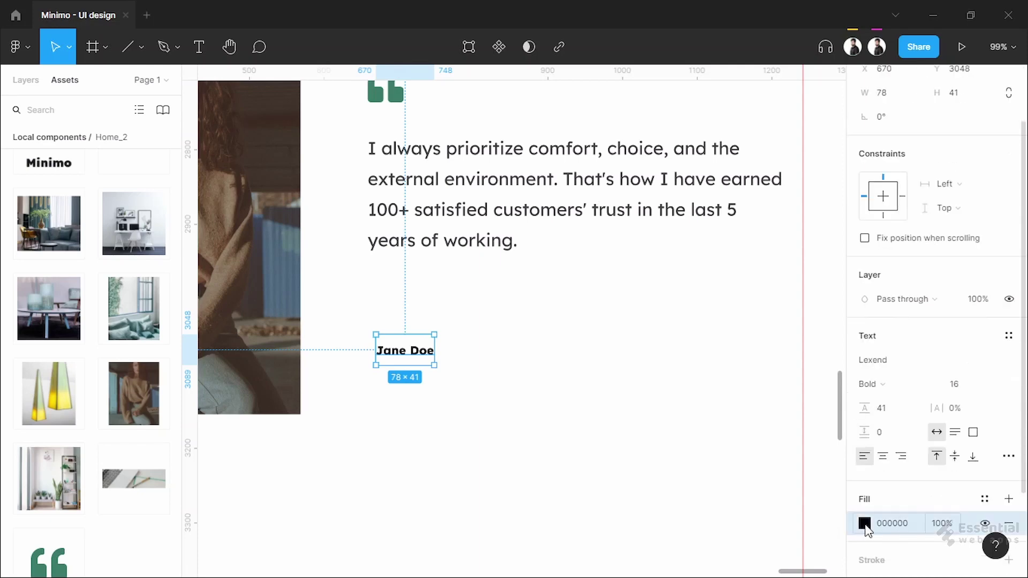
click(863, 523)
scroll(424, 383, up, 5)
click(452, 325)
drag(452, 326, 471, 315)
Draw a short dash 20 units left of the name, stroke 15141C with round caps
key(Escape)
drag(337, 300, 344, 303)
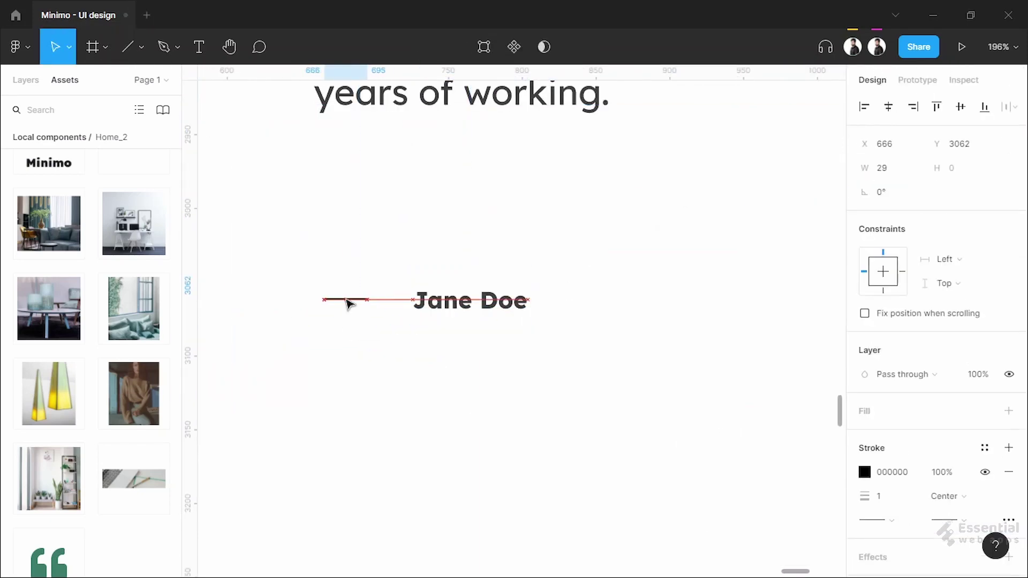
click(466, 305)
key(shift+Left)
key(shift+Left)
click(335, 300)
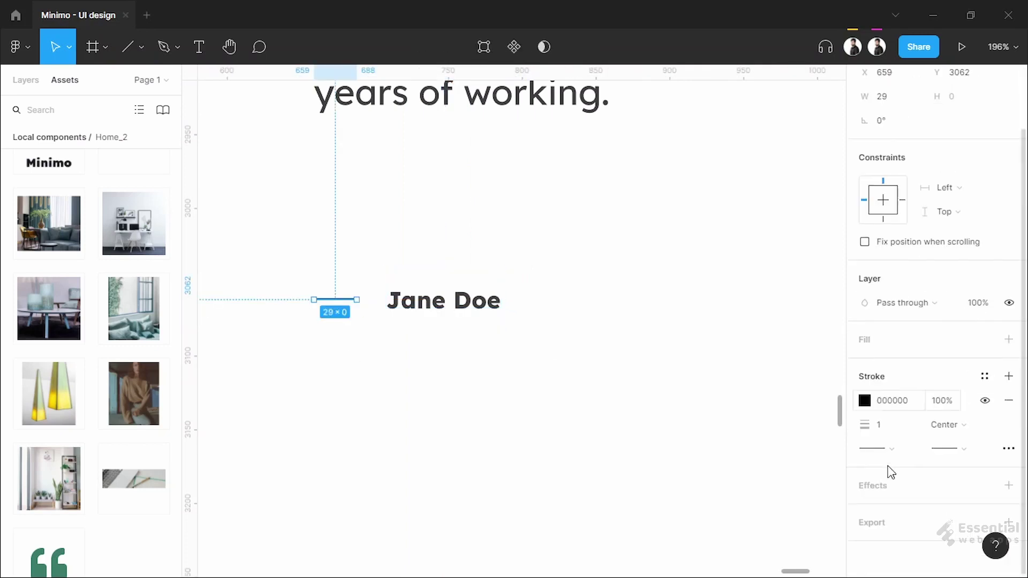
click(864, 399)
click(780, 445)
text(15141C)
key(Return)
click(1009, 447)
click(959, 423)
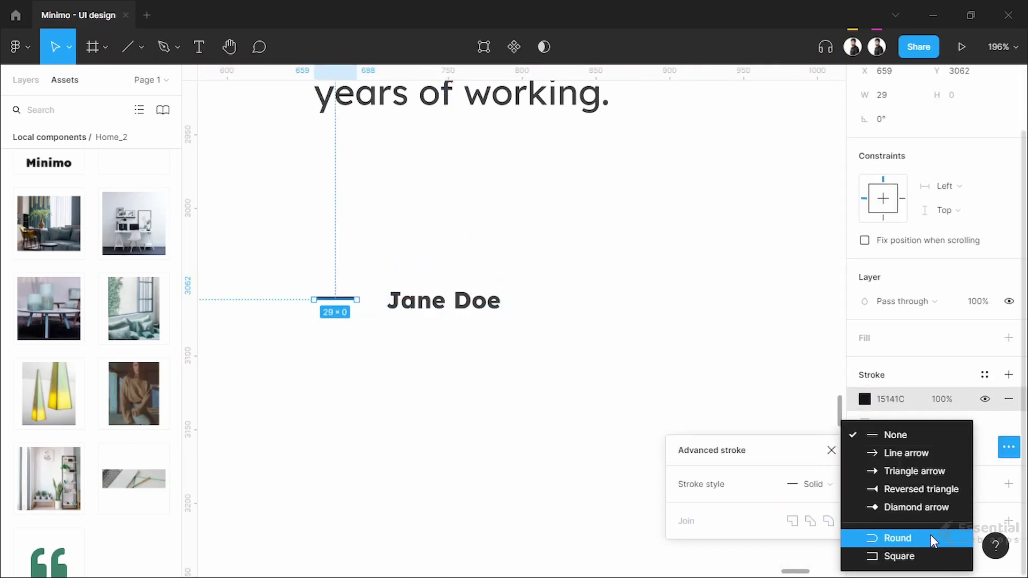
click(612, 348)
Set the author name's line height to auto
click(443, 300)
click(885, 483)
text(auto)
key(Return)
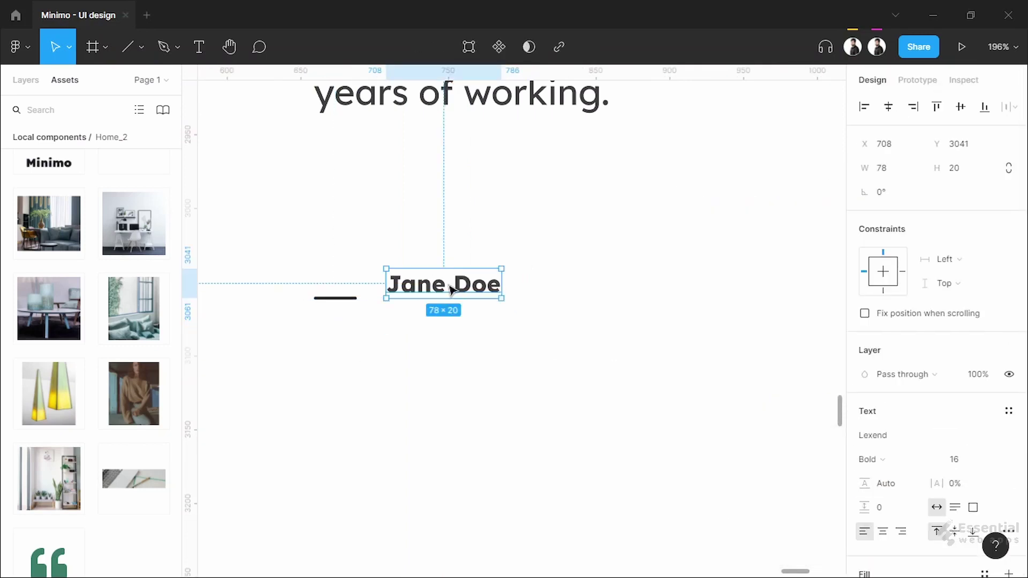
Duplicate the name below as 'Founder and Desinger' in Light weight
click(342, 300)
drag(443, 285, 448, 328)
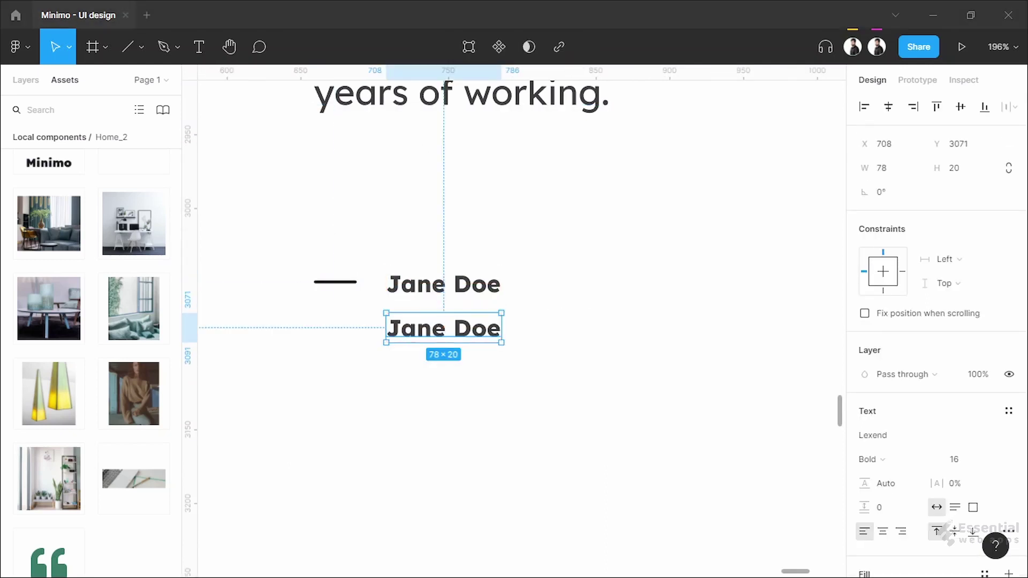
key(Return)
text(Founder and)
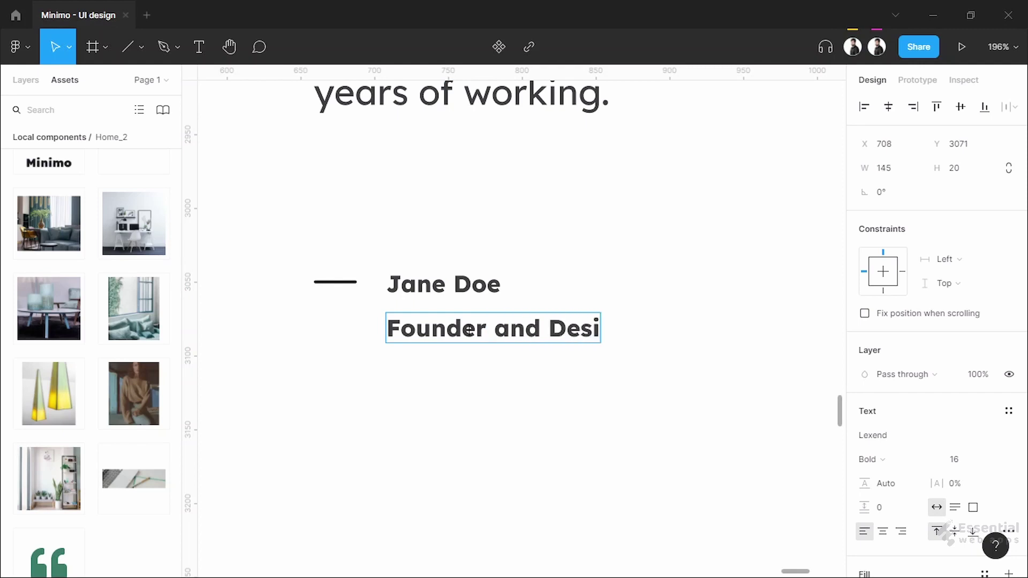
key(Escape)
click(870, 460)
click(909, 394)
double_click(473, 334)
key(Escape)
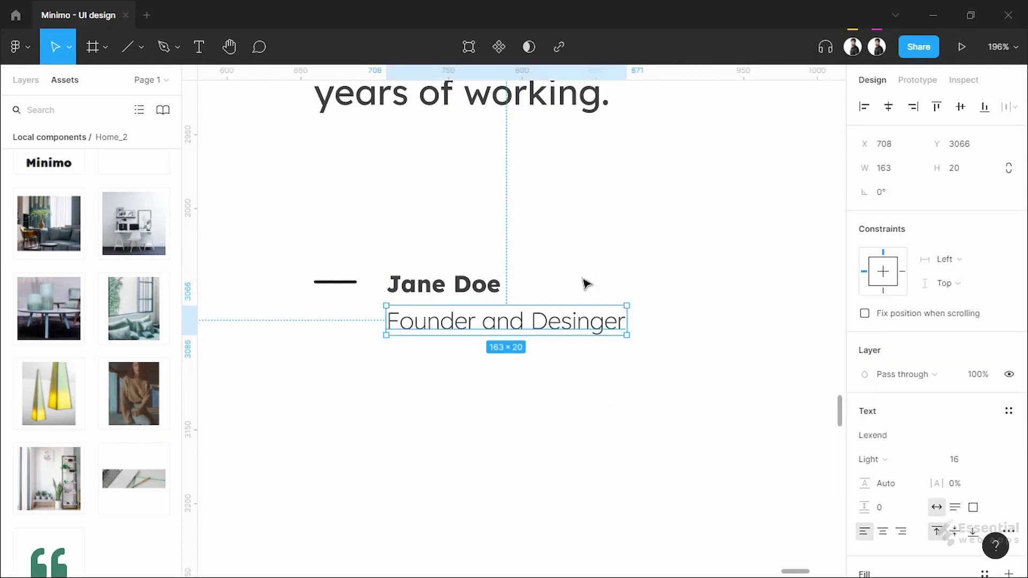
click(578, 252)
scroll(585, 283, down, 5)
scroll(584, 286, down, 2)
drag(571, 413, 581, 442)
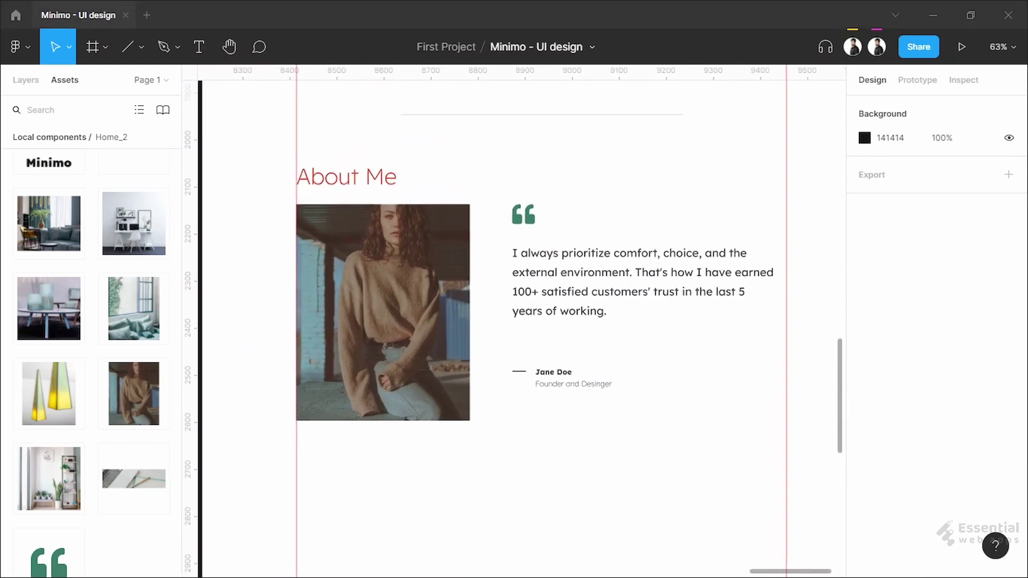
Place the laptop desk photo from Assets as a band below About Me
scroll(522, 321, down, 3)
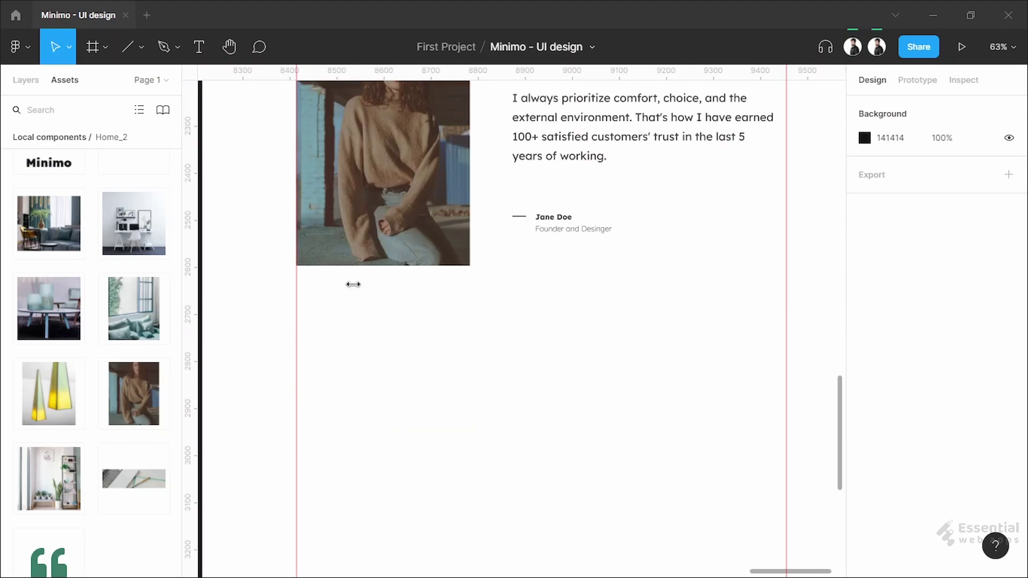
scroll(493, 357, down, 1)
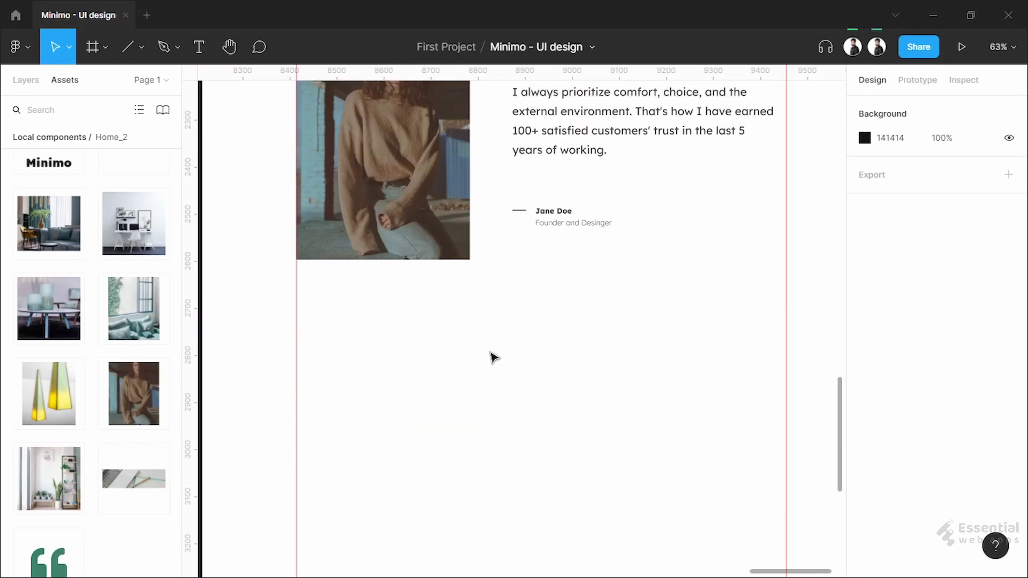
scroll(488, 364, down, 2)
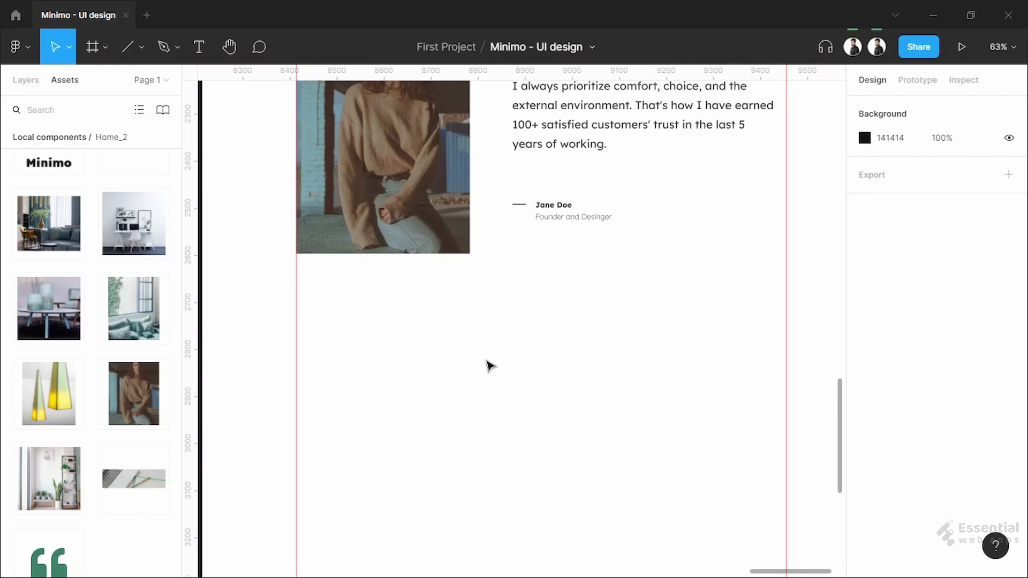
scroll(124, 357, down, 3)
drag(133, 394, 442, 359)
click(423, 273)
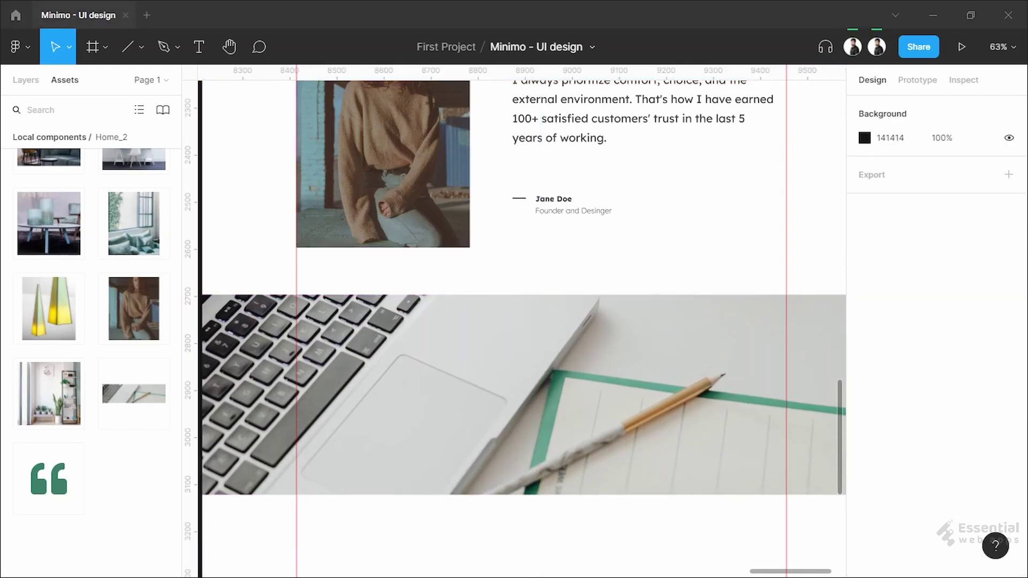
scroll(504, 356, down, 2)
click(588, 358)
click(636, 280)
scroll(650, 282, down, 2)
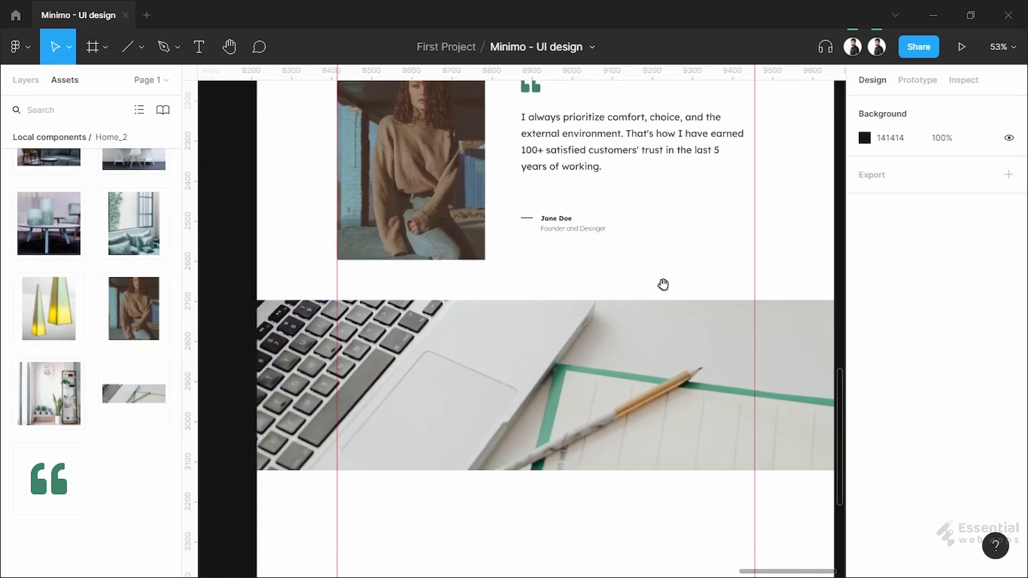
Cover the photo with a 1440×425 rectangle filled 15141C at 80% opacity
click(138, 46)
click(132, 82)
mouse_move(363, 334)
mouse_down()
mouse_move(458, 393)
mouse_move(568, 437)
mouse_up()
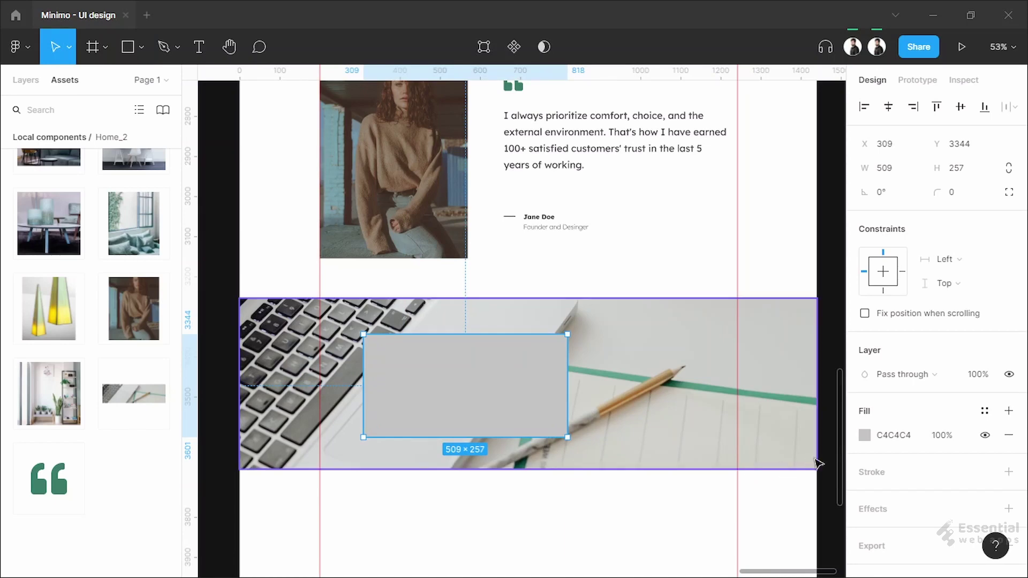
click(864, 435)
click(739, 505)
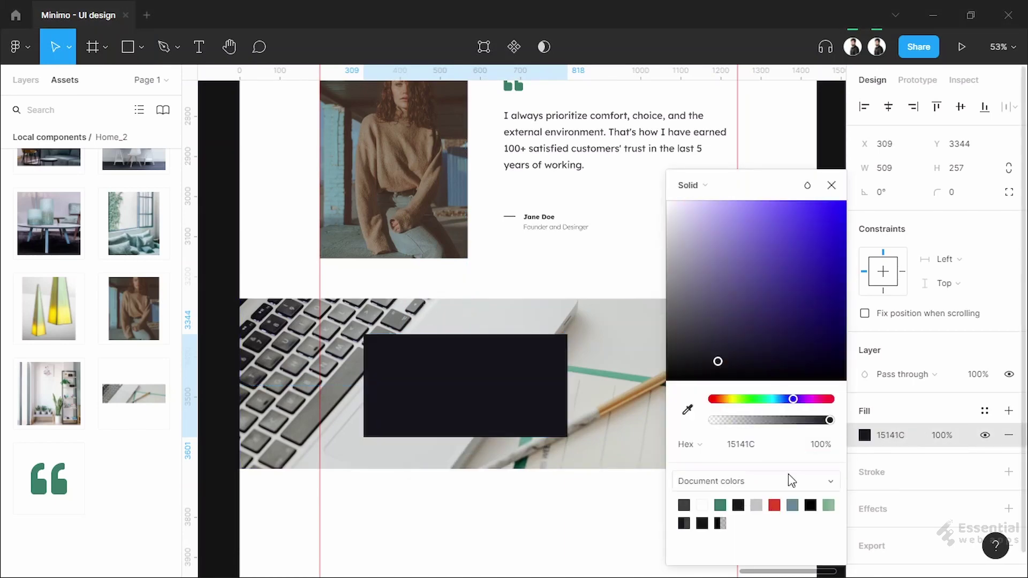
click(953, 437)
text(80)
key(Return)
drag(465, 402, 815, 470)
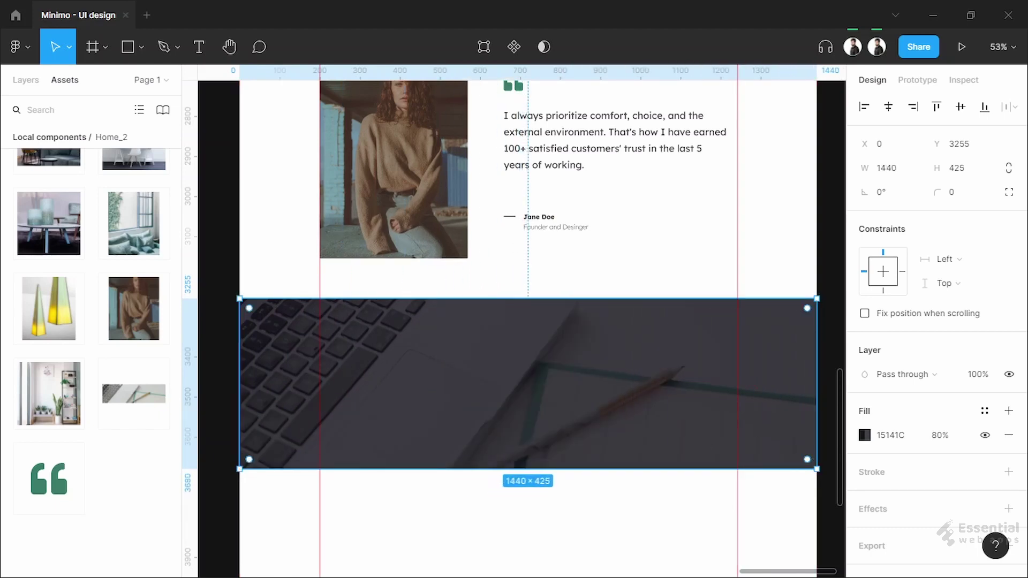
click(201, 46)
click(486, 345)
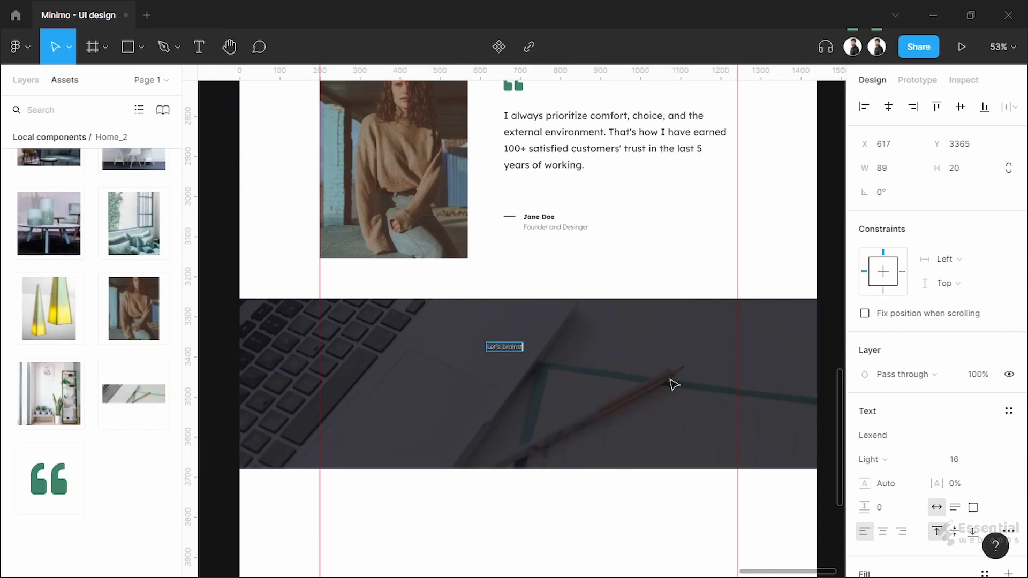
Add 'Let's brainstorm together' as a 48 px Regular heading centred on the banner
text(Let's brainstorm together)
key(Escape)
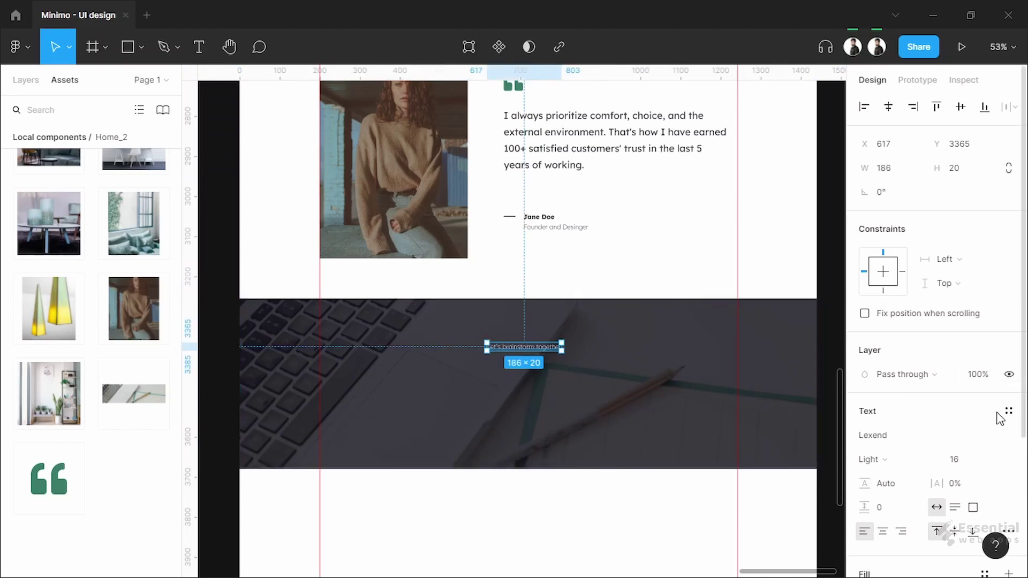
scroll(1003, 395, down, 3)
click(963, 309)
click(990, 463)
click(872, 309)
click(901, 326)
key(alt+h)
Paste a lorem ipsum paragraph under the heading, 500 wide and centre-aligned
scroll(562, 354, up, 5)
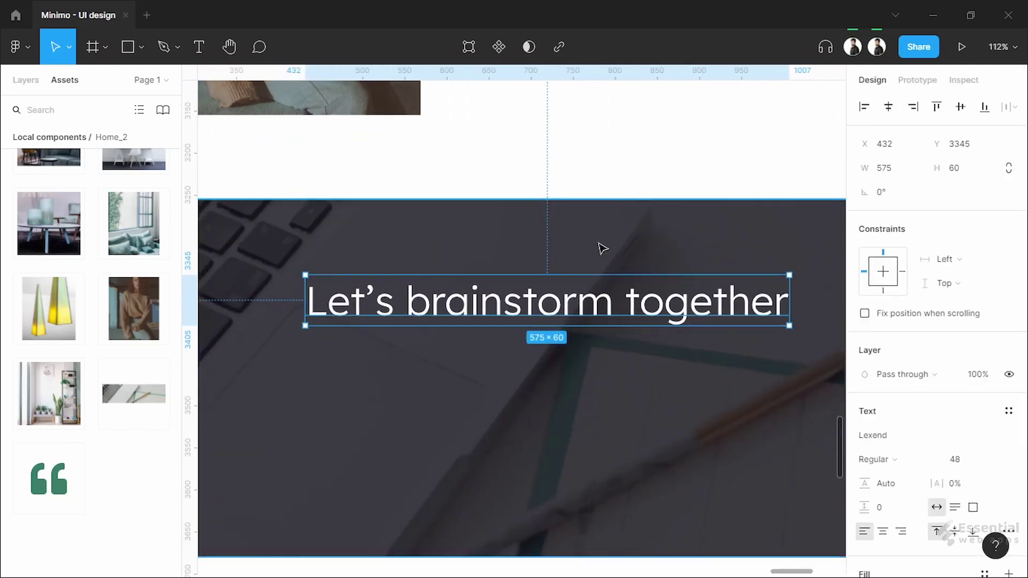
scroll(601, 245, down, 3)
key(ctrl+v)
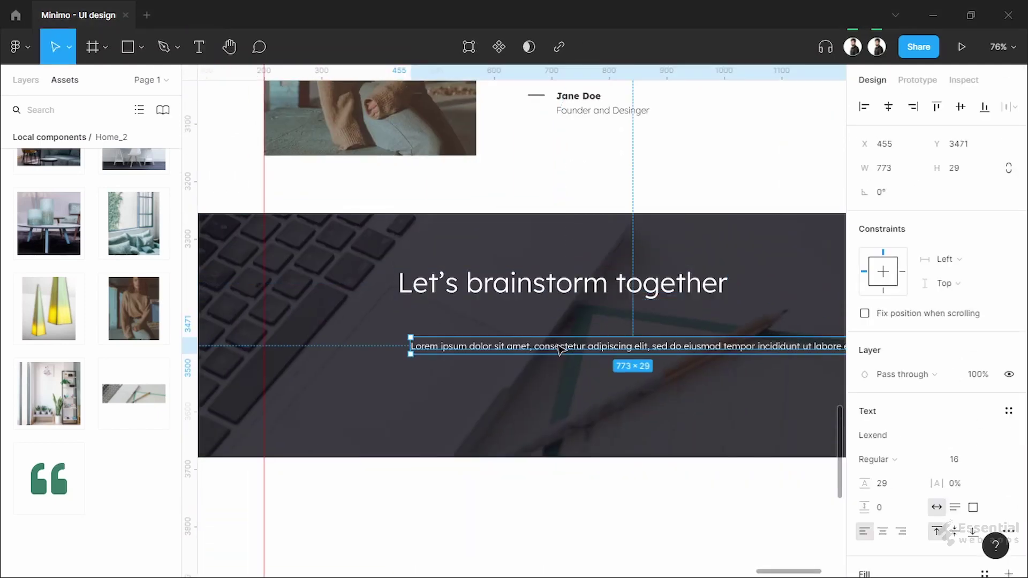
text(500)
key(Return)
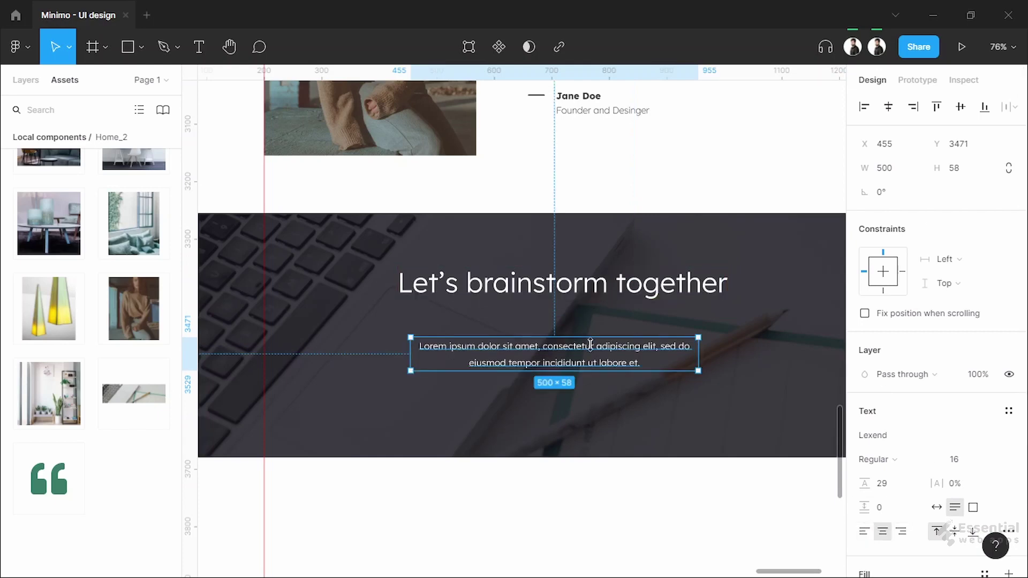
key(ctrl+alt+t)
drag(584, 338, 601, 300)
Discard a trial button rectangle and select the existing Services button to copy
key(r)
drag(488, 394, 628, 430)
key(ctrl+z)
scroll(545, 296, down, 5)
scroll(529, 399, up, 5)
click(423, 119)
Paste the button under the banner paragraph and relabel it 'KNOCK ME'
scroll(423, 119, down, 5)
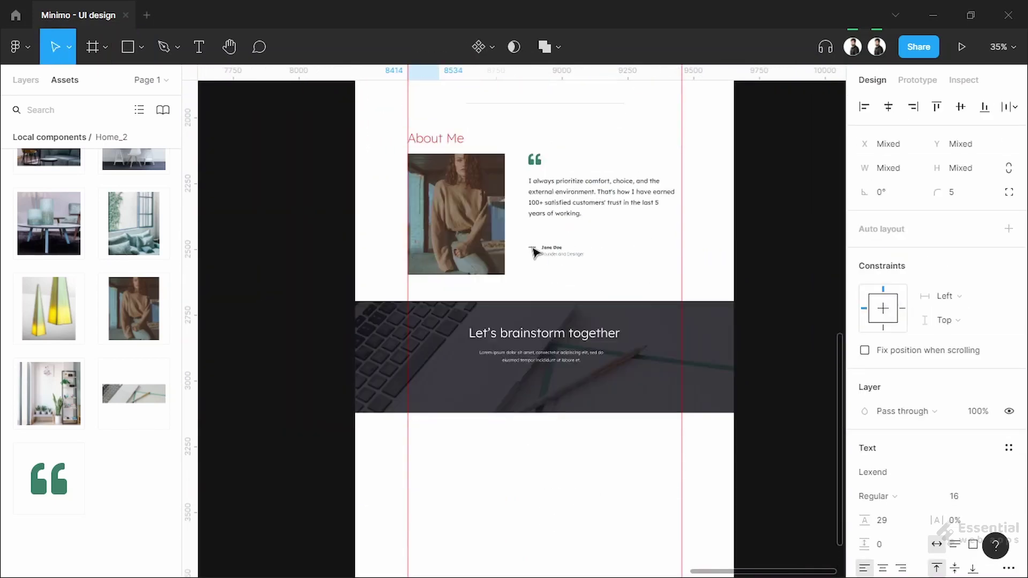
scroll(585, 371, up, 8)
key(ctrl+v)
drag(558, 343, 551, 373)
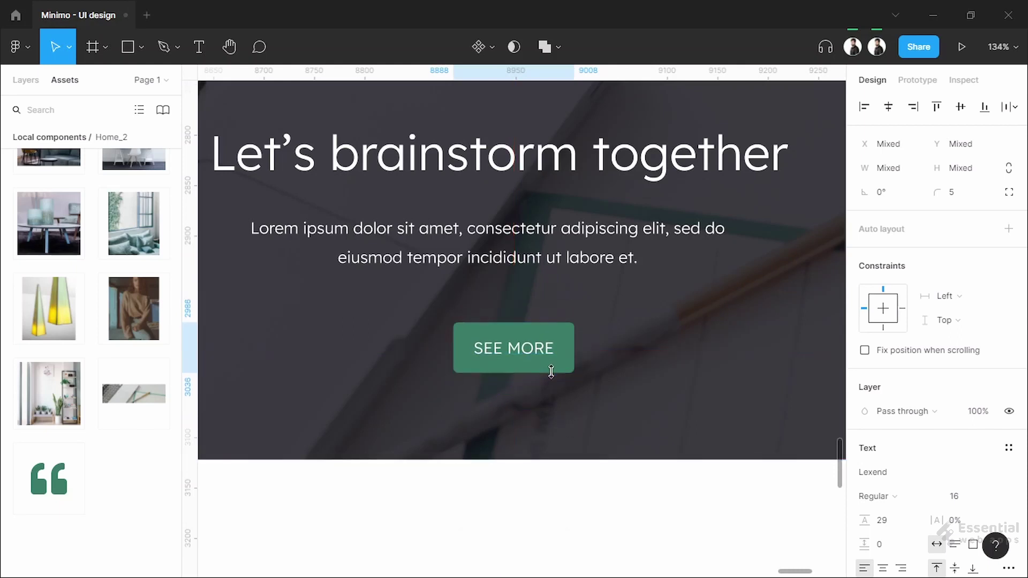
click(513, 340)
key(Escape)
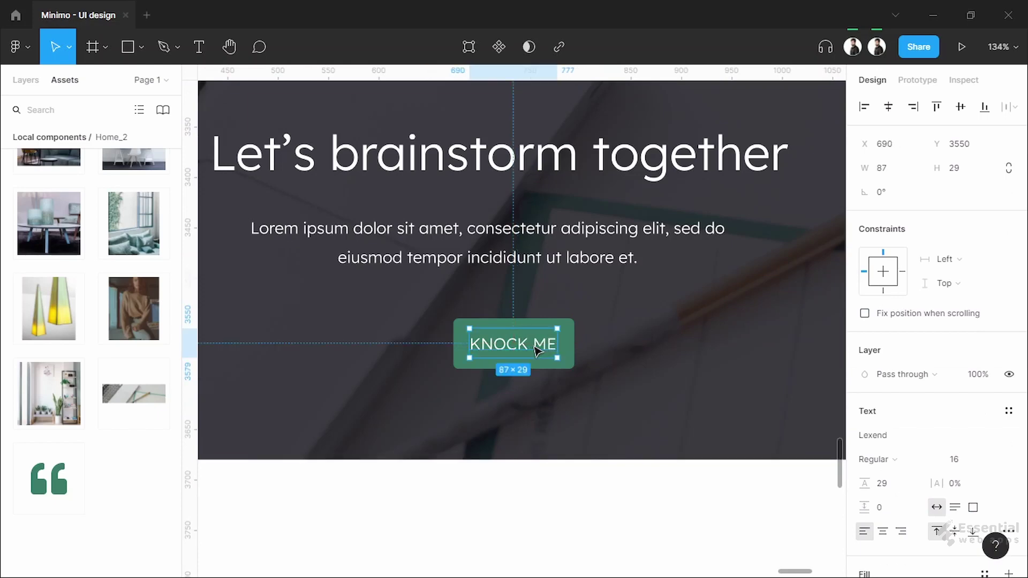
Shift the green KNOCK ME button slightly to centre it, then view the area below
scroll(535, 351, up, 5)
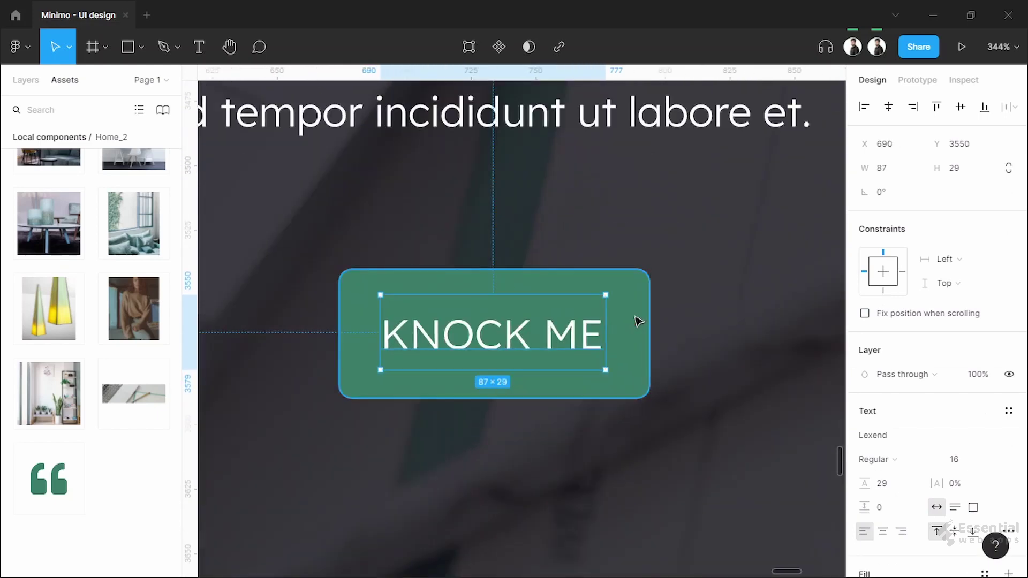
click(637, 322)
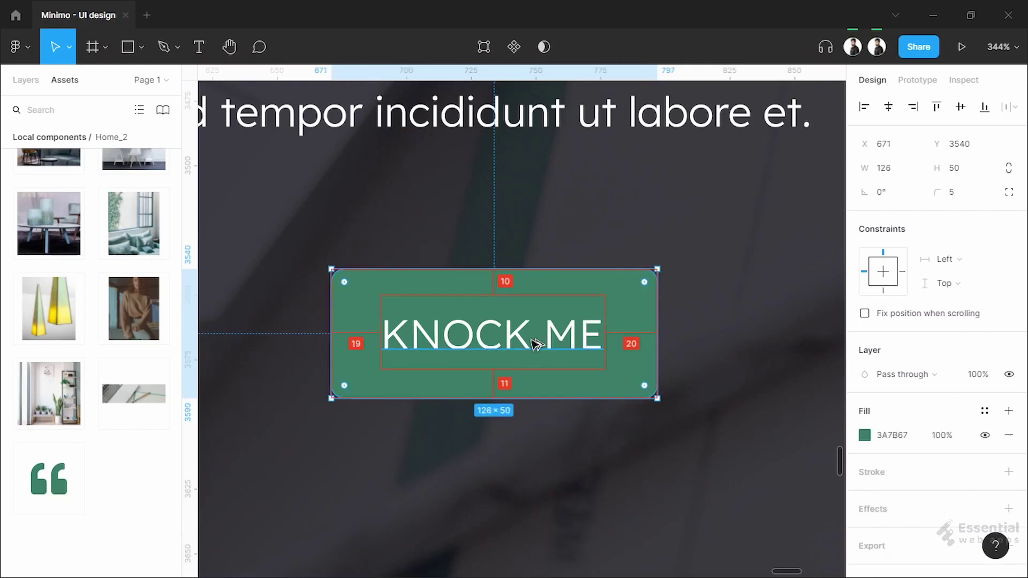
drag(536, 345, 536, 340)
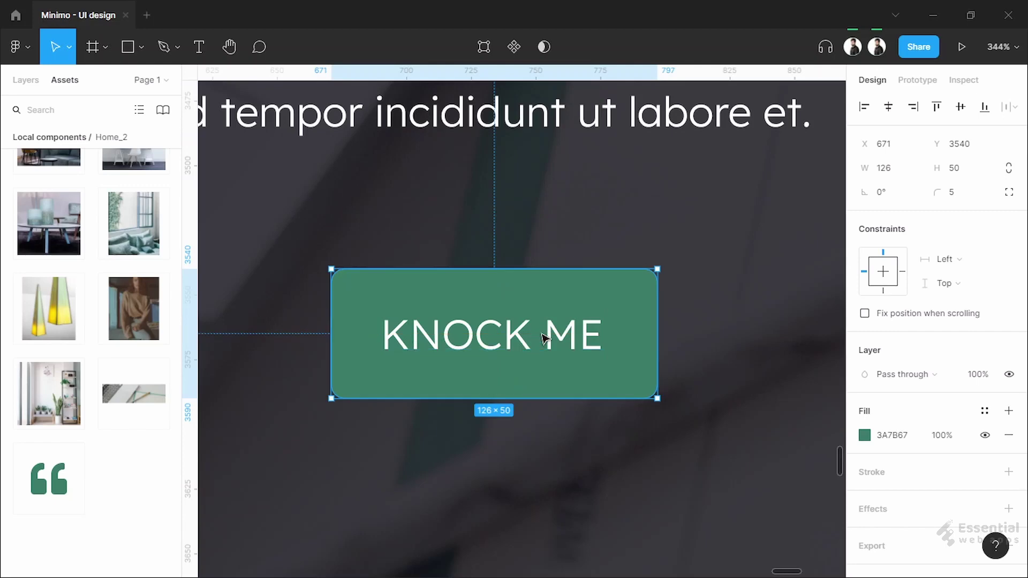
scroll(541, 337, down, 5)
key(Escape)
scroll(535, 478, down, 5)
scroll(535, 477, down, 2)
scroll(562, 427, up, 2)
scroll(563, 427, down, 3)
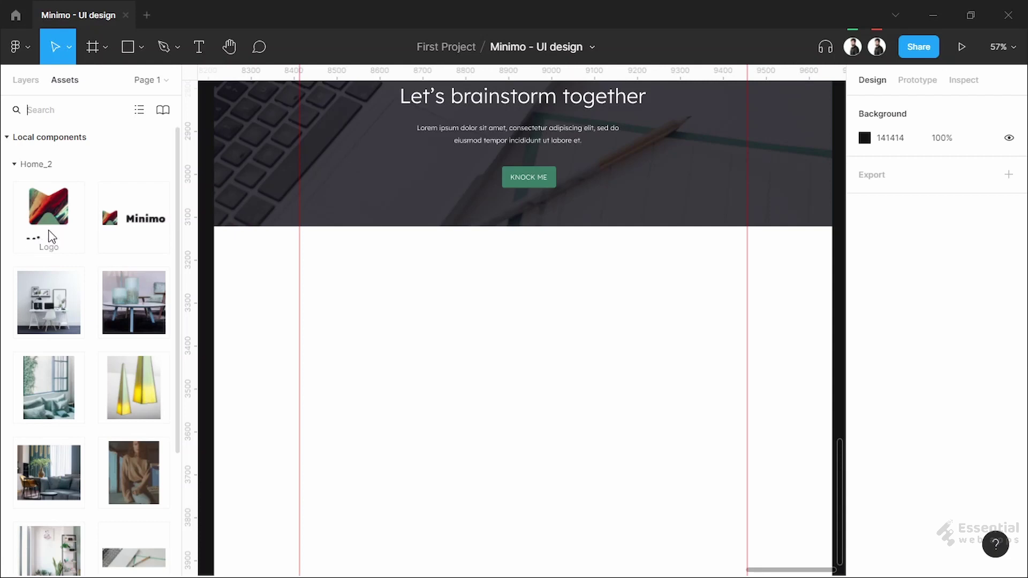
Place the Minimo Logo component from Assets in the footer area just below the banner
drag(54, 221, 369, 364)
scroll(489, 347, up, 5)
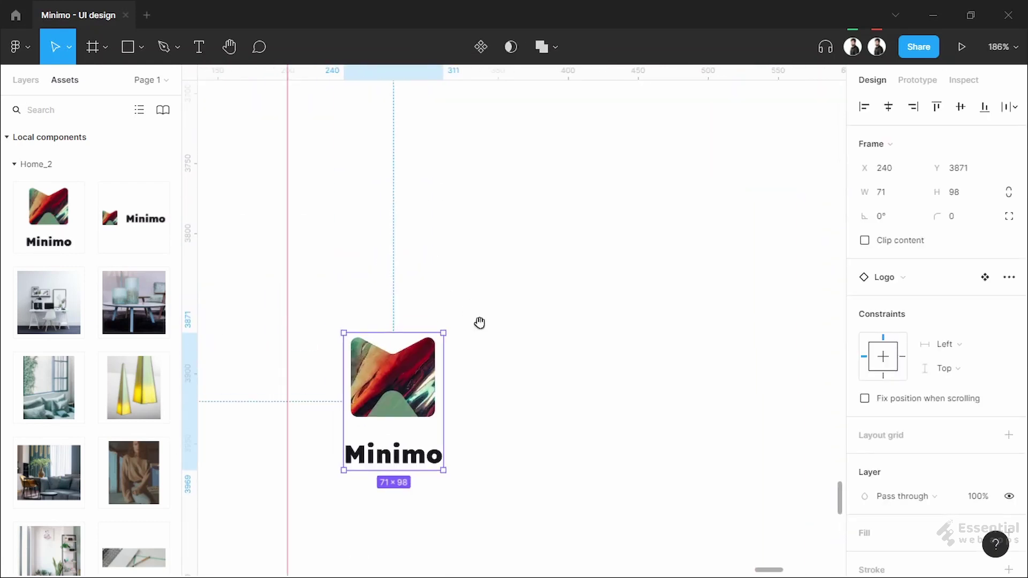
drag(489, 347, 508, 440)
drag(434, 470, 424, 377)
drag(388, 132, 402, 131)
key(Up)
key(Up)
key(Up)
key(Left)
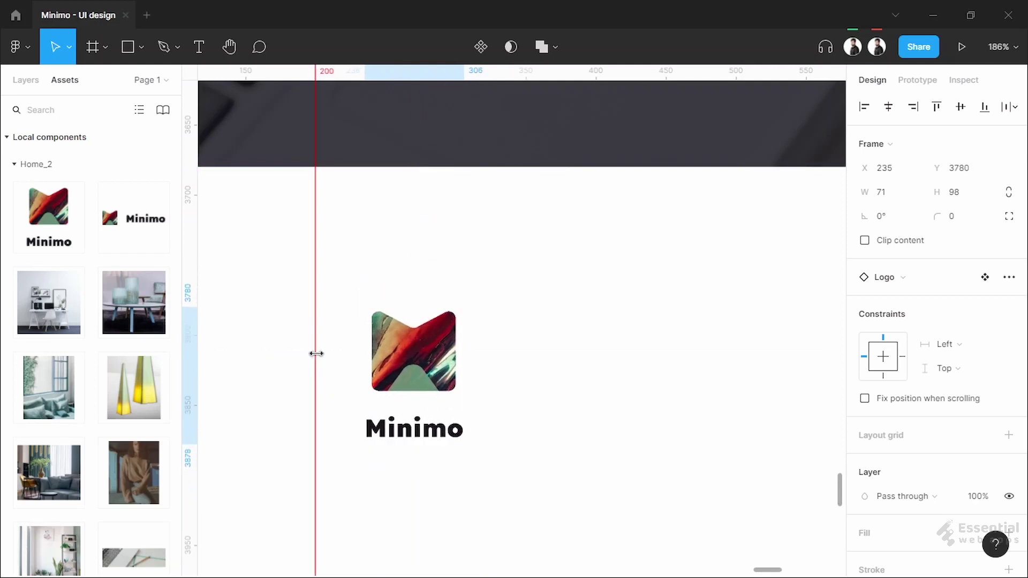
key(Left)
key(Left)
key(Left)
key(Left)
click(503, 346)
scroll(506, 348, down, 3)
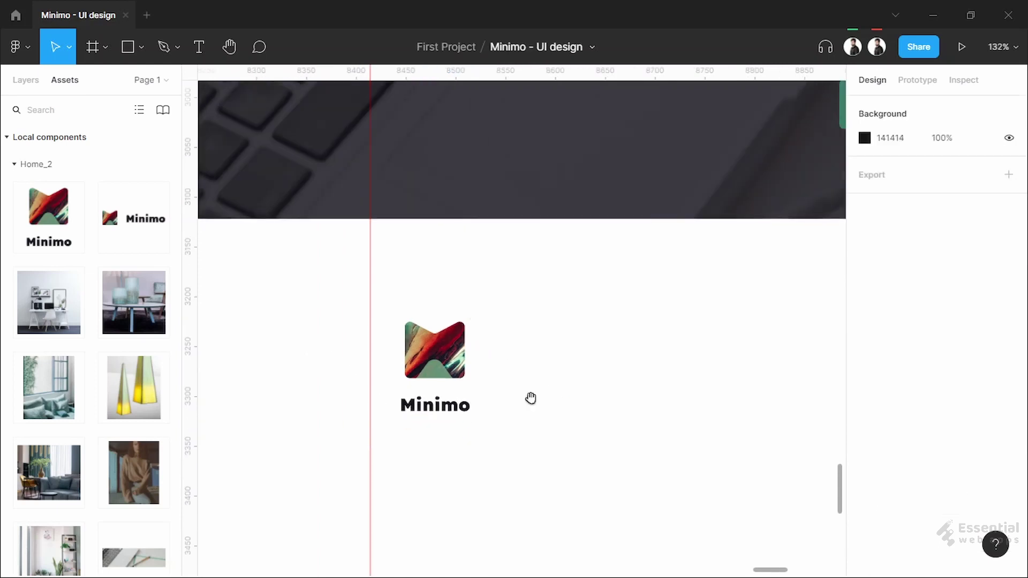
drag(540, 414, 520, 319)
scroll(525, 399, down, 1)
drag(477, 390, 419, 390)
scroll(419, 390, down, 1)
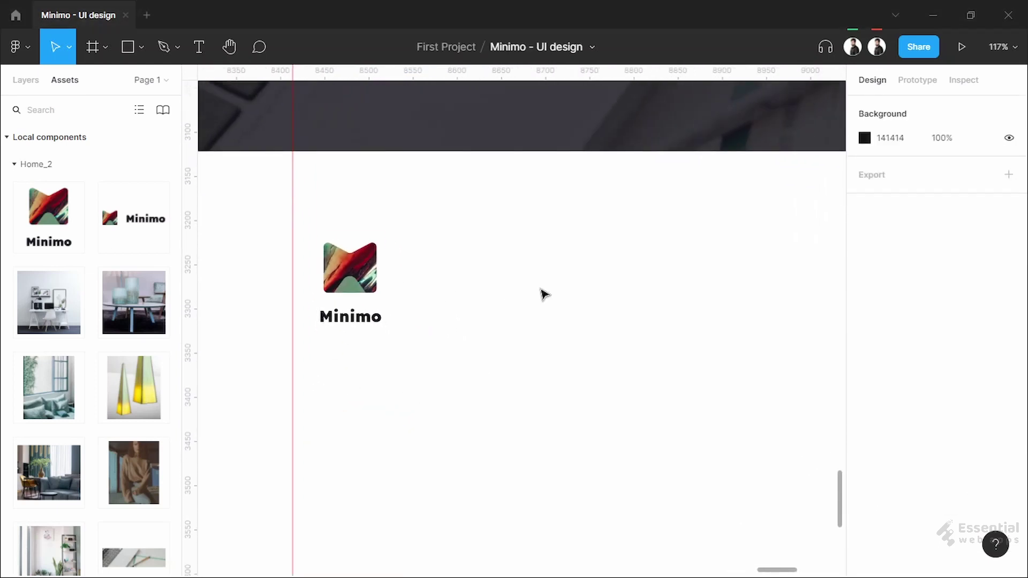
scroll(544, 294, up, 1)
Add an 'Address' heading to the right of the logo
click(441, 262)
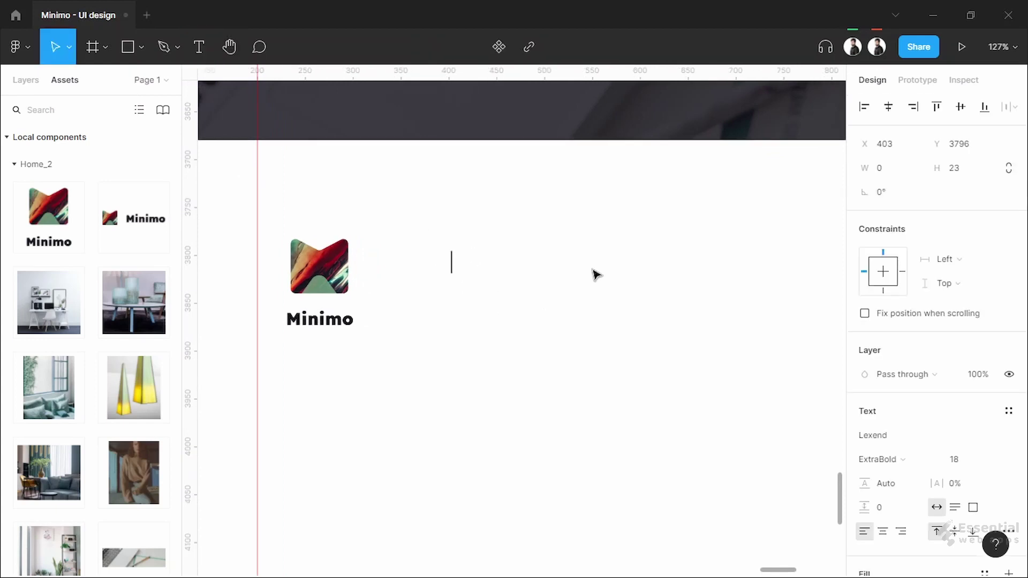
text(Address)
key(Escape)
scroll(890, 385, down, 3)
click(865, 412)
key(Escape)
key(Escape)
drag(484, 263, 535, 262)
scroll(616, 300, down, 1)
key(Escape)
ctrl+scroll(271, 275, down, 2)
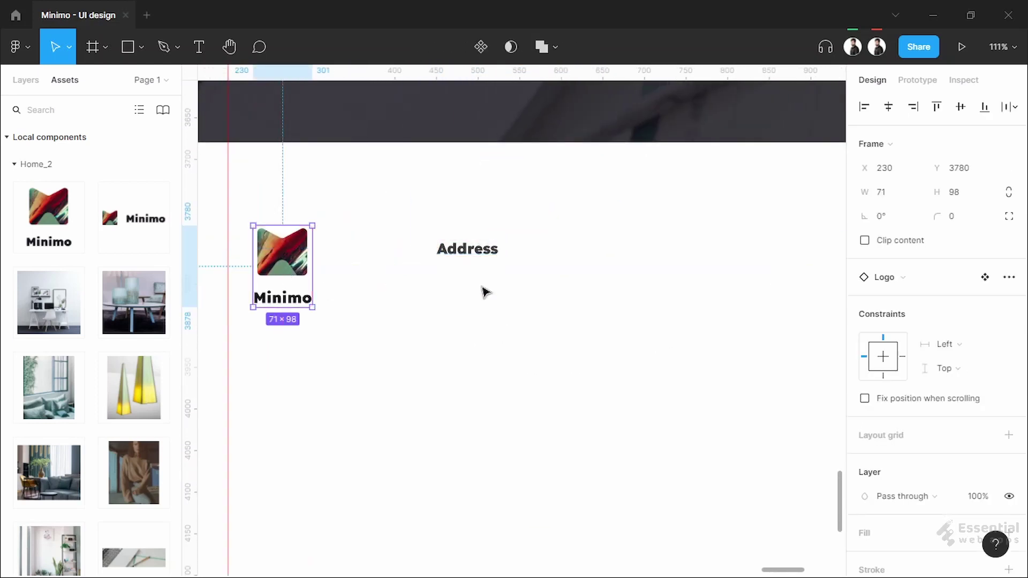
Set the Address heading to 16 px Bold
click(486, 261)
click(964, 459)
text(16)
key(Return)
ctrl+scroll(500, 305, up, 3)
click(878, 459)
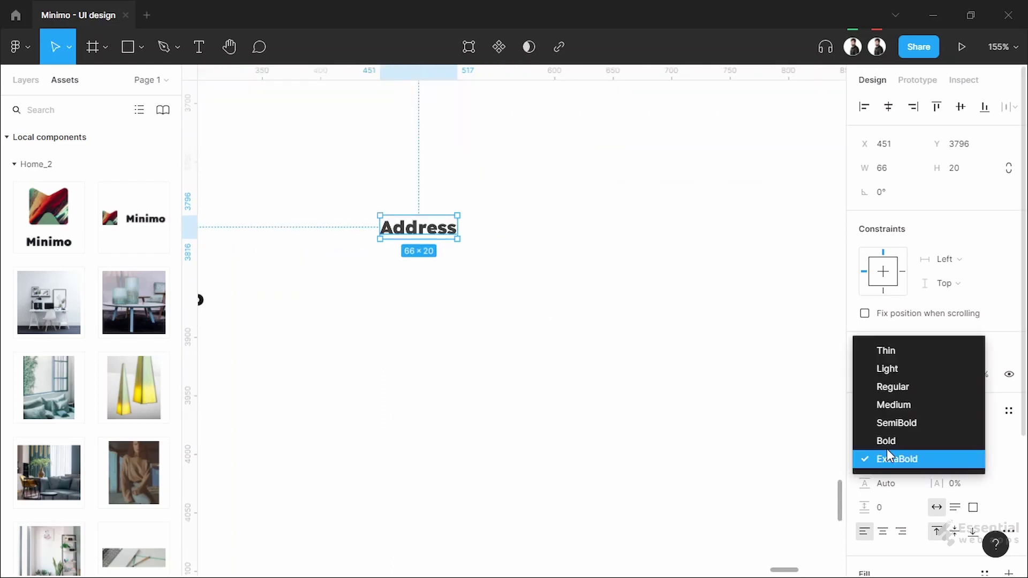
click(892, 438)
click(544, 328)
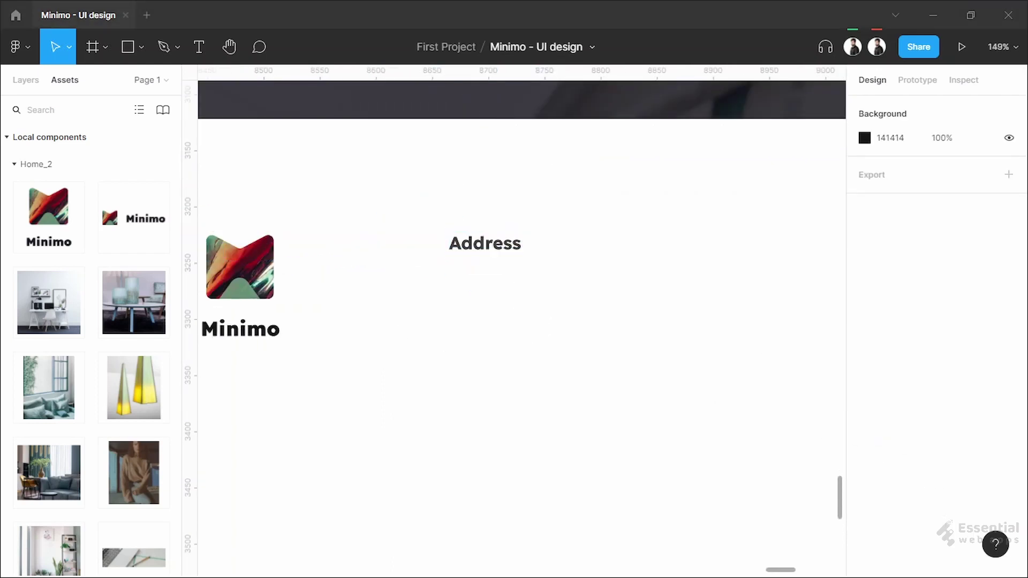
Paste the street address below the heading in Regular weight, wrapped to two lines
key(t)
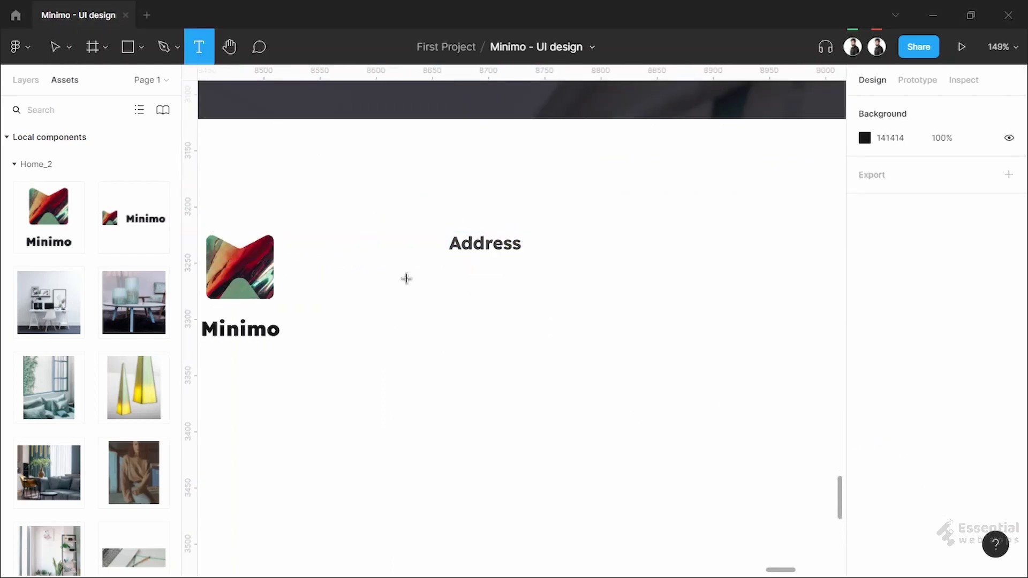
click(450, 282)
key(Escape)
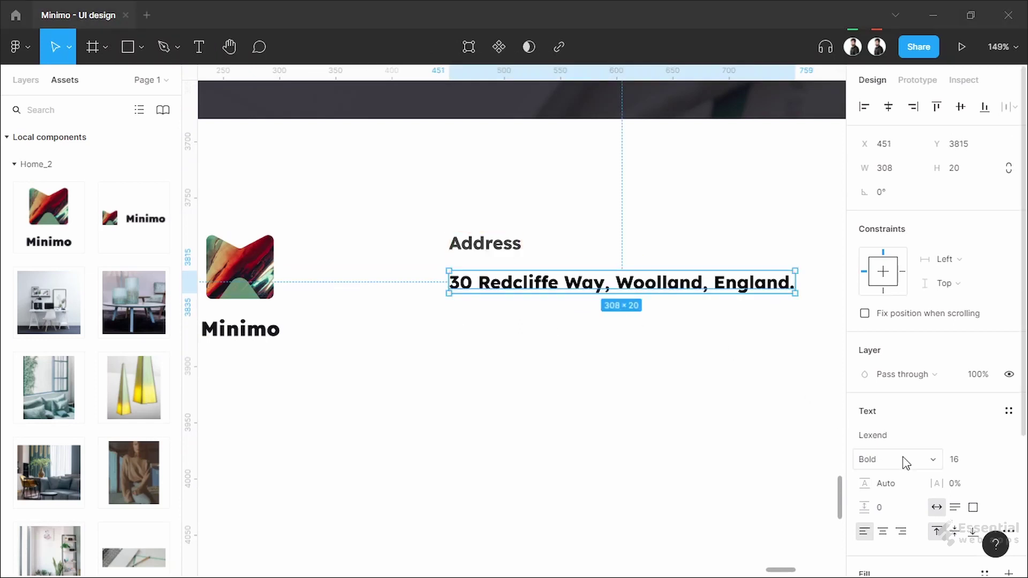
click(878, 459)
click(889, 407)
scroll(910, 375, down, 3)
click(867, 408)
key(Escape)
scroll(911, 375, up, 3)
Duplicate the Address heading and line twice to make three columns
ctrl+scroll(750, 288, up, 2)
drag(770, 277, 602, 287)
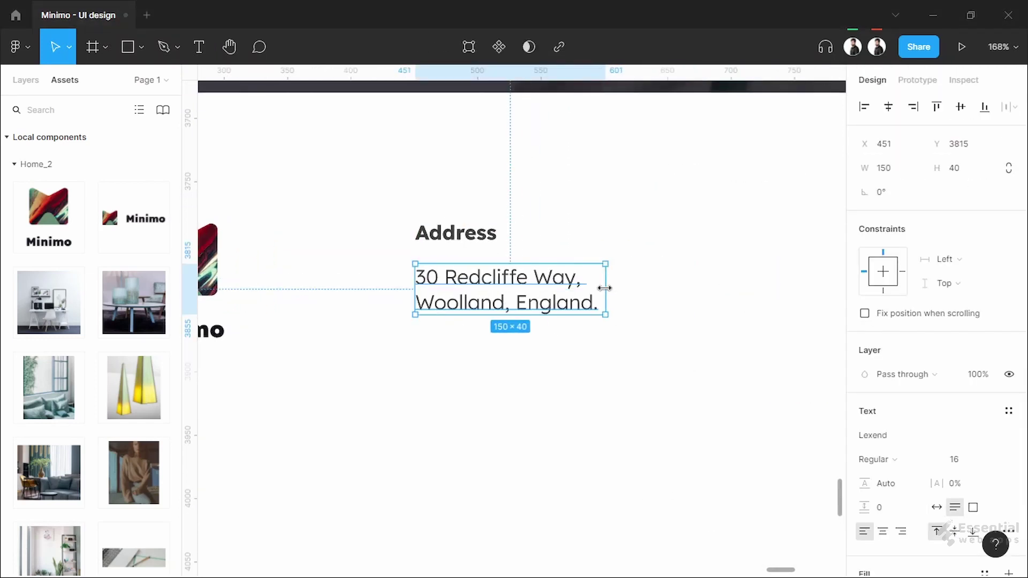
click(544, 406)
ctrl+scroll(543, 407, down, 3)
scroll(440, 352, right, 1)
click(305, 304)
shift+click(321, 342)
alt+drag(321, 342, 615, 335)
click(621, 450)
ctrl+scroll(621, 450, down, 3)
drag(621, 449, 558, 435)
Distribute the three columns evenly and align the middle column's text
ctrl+scroll(558, 436, up, 2)
drag(480, 370, 686, 370)
ctrl+click(486, 347)
ctrl+shift+click(244, 347)
ctrl+shift+click(692, 346)
click(1015, 106)
click(987, 174)
ctrl+click(543, 384)
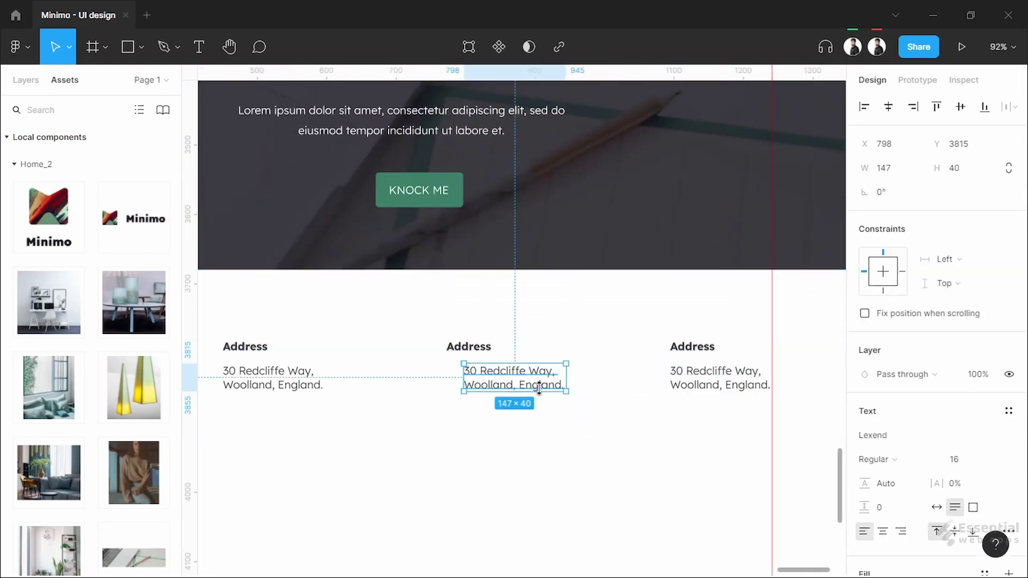
key(shift+Left)
key(shift+Left)
key(shift+Left)
click(551, 415)
ctrl+scroll(379, 364, up, 2)
double_click(532, 332)
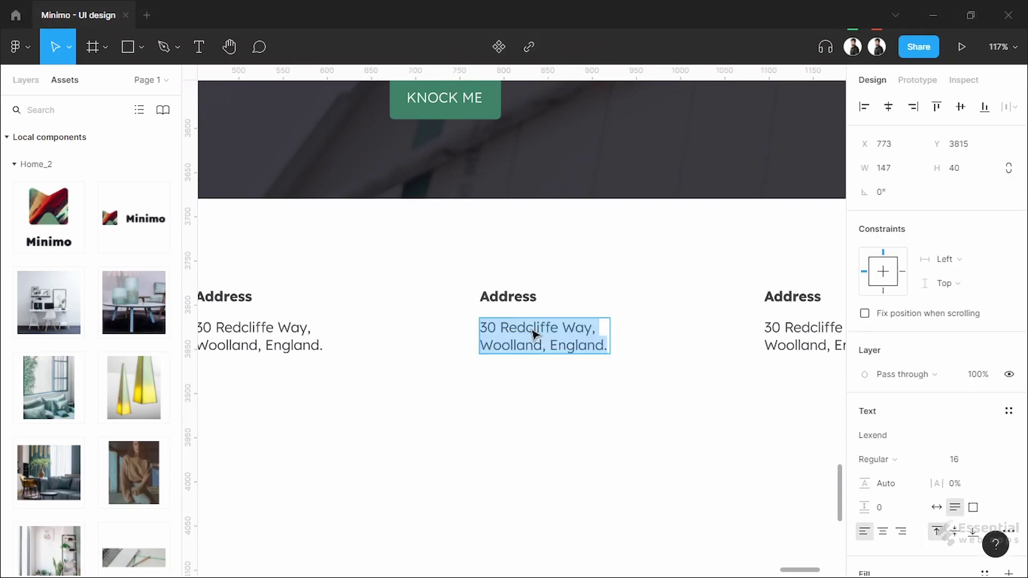
key(ctrl+v)
key(Escape)
alt+drag(541, 332, 578, 403)
key(Return)
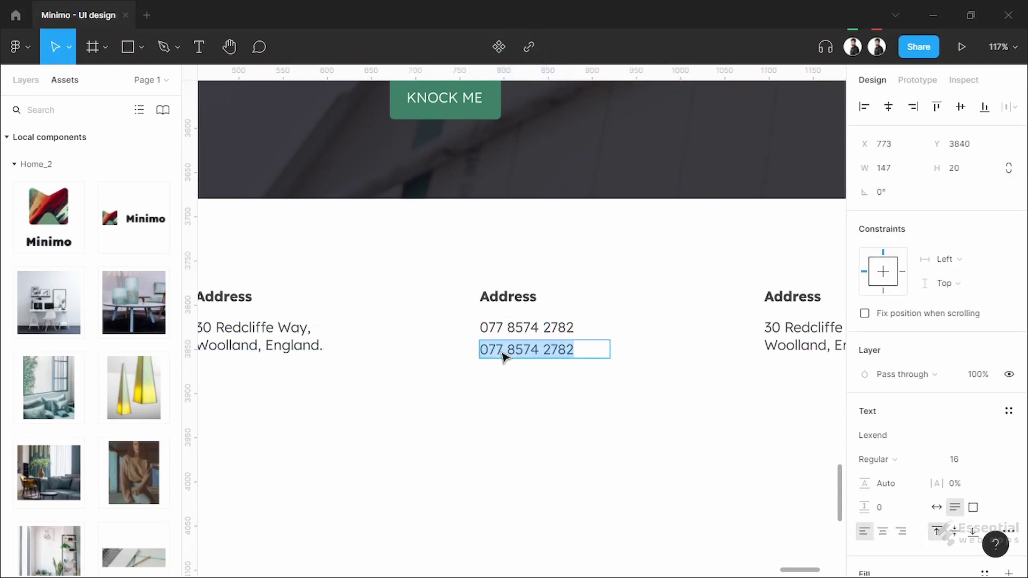
key(Escape)
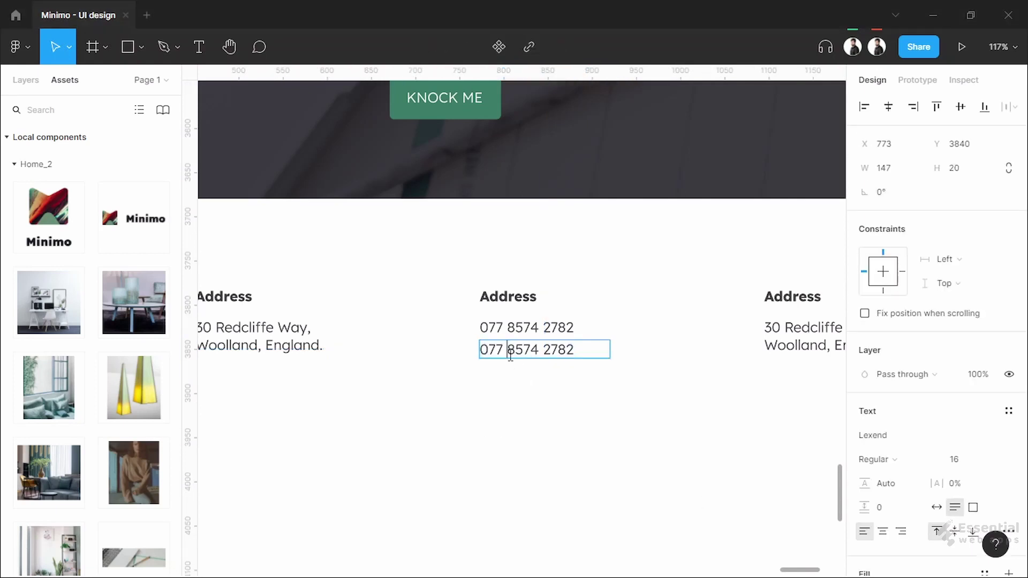
key(Escape)
double_click(547, 351)
text(email@domain.com)
double_click(614, 362)
click(738, 371)
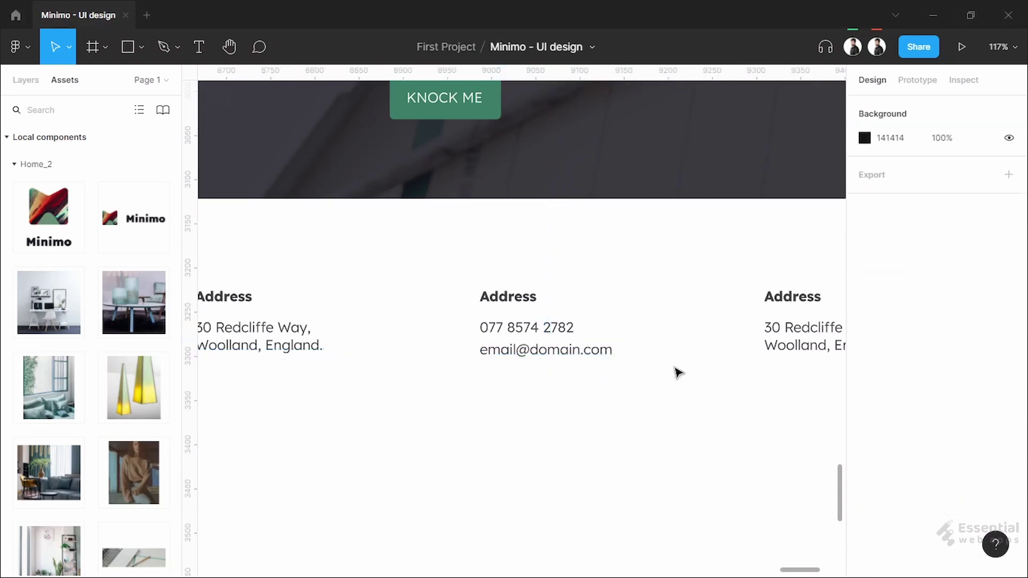
Rename the middle heading to 'Contact' and the right heading to 'Office Hours'
scroll(739, 371, right, 3)
double_click(402, 305)
text(Contact)
key(Escape)
key(Escape)
scroll(691, 299, up, 5)
double_click(427, 287)
text(Office)
Set the Office Hours lines to 'Saturday - Thursday' and '9AM - 5PM'
double_click(456, 341)
text(Saturday - Th)
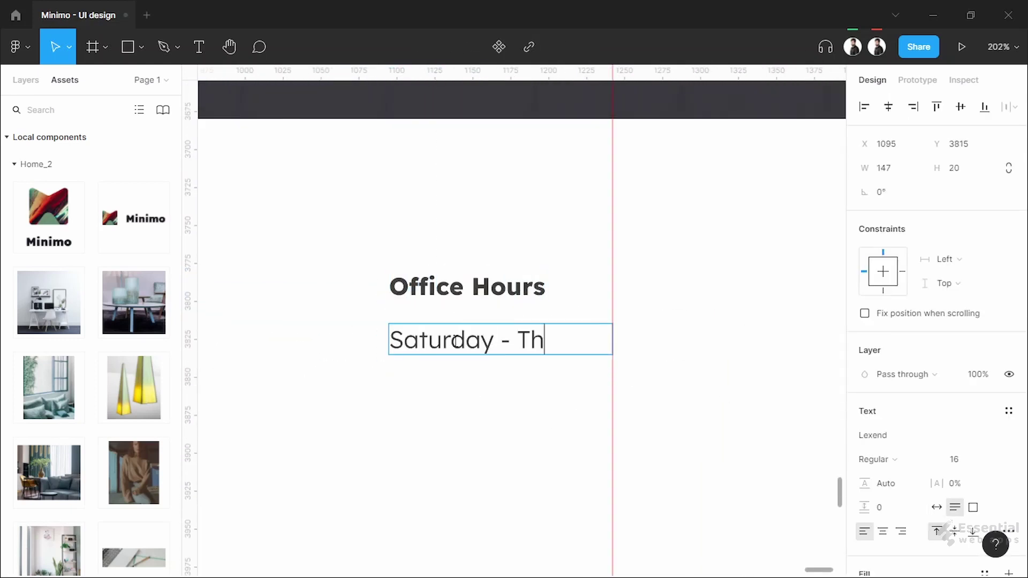
text(ursday)
key(Escape)
double_click(612, 339)
scroll(432, 438, up, 2)
scroll(431, 439, left, 2)
drag(236, 375, 578, 390)
scroll(578, 390, up, 4)
scroll(431, 438, down, 2)
key(Return)
text(9AM - 5)
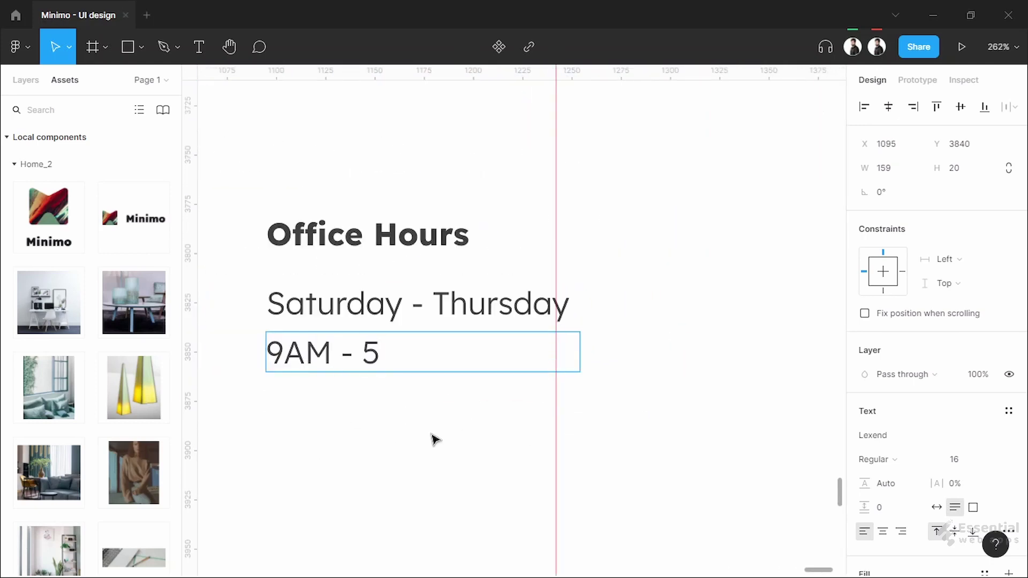
text(PM)
scroll(435, 439, down, 5)
key(Escape)
key(Escape)
Insert Facebook, LinkedIn and Instagram icons using the Feather Icons plugin
right_click(319, 373)
mouse_move(373, 424)
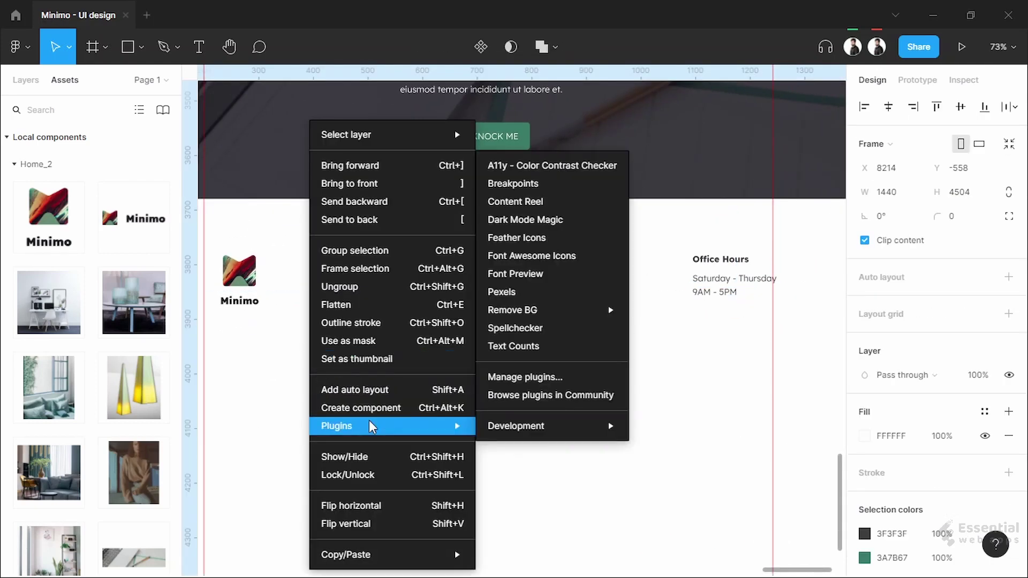
click(559, 254)
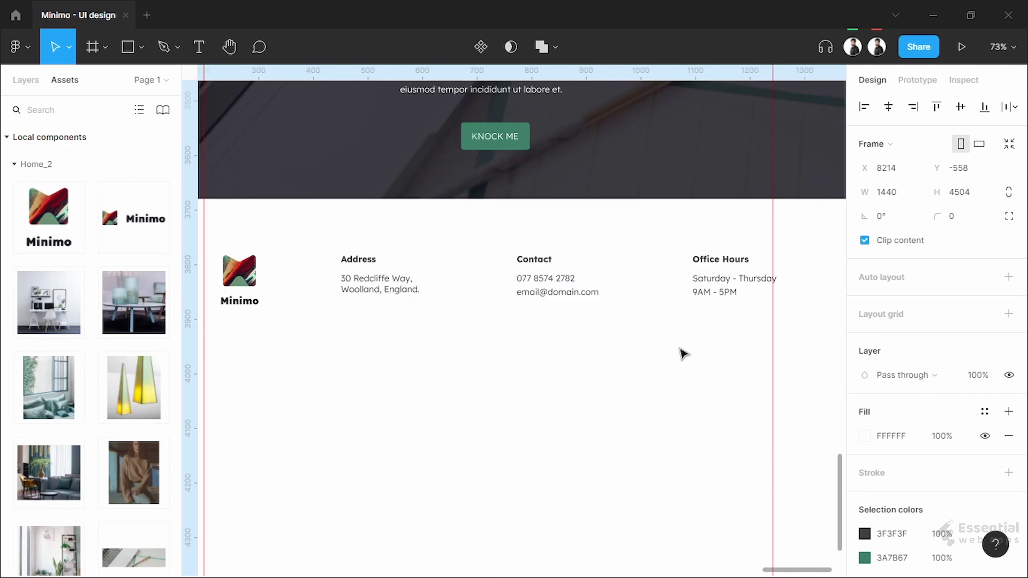
text(face)
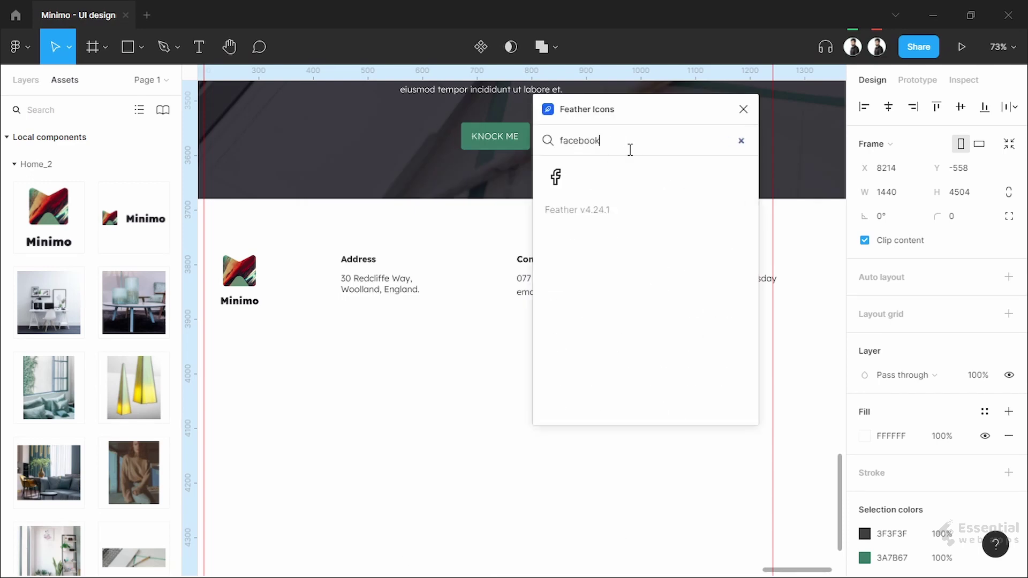
text(book)
click(557, 176)
double_click(608, 152)
text(twitter)
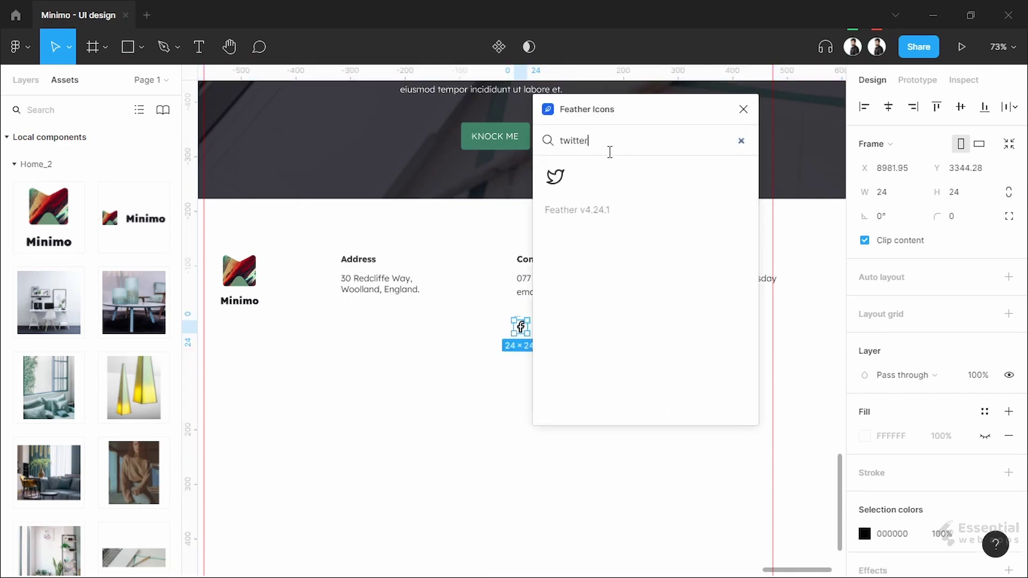
text(linked)
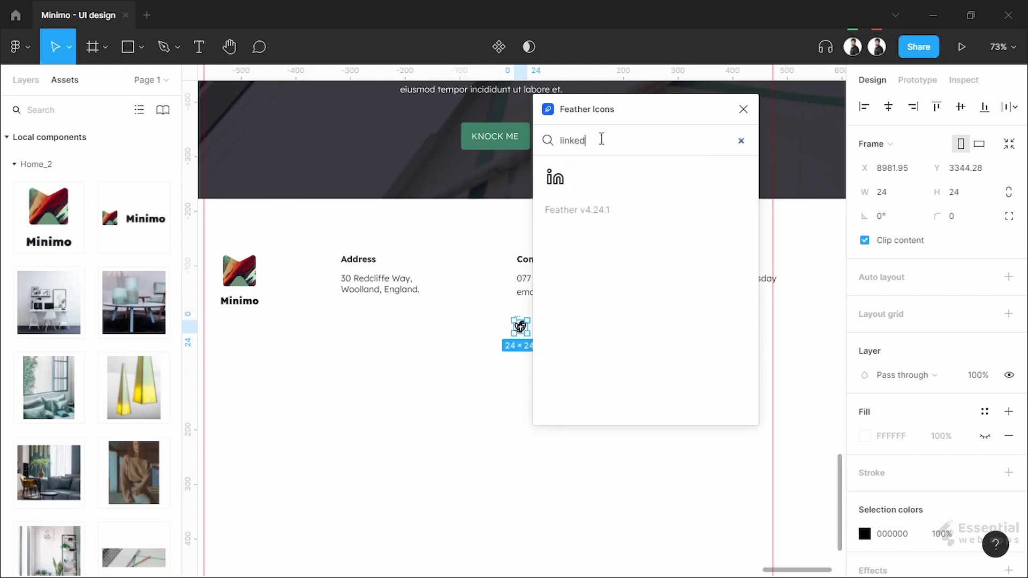
click(557, 181)
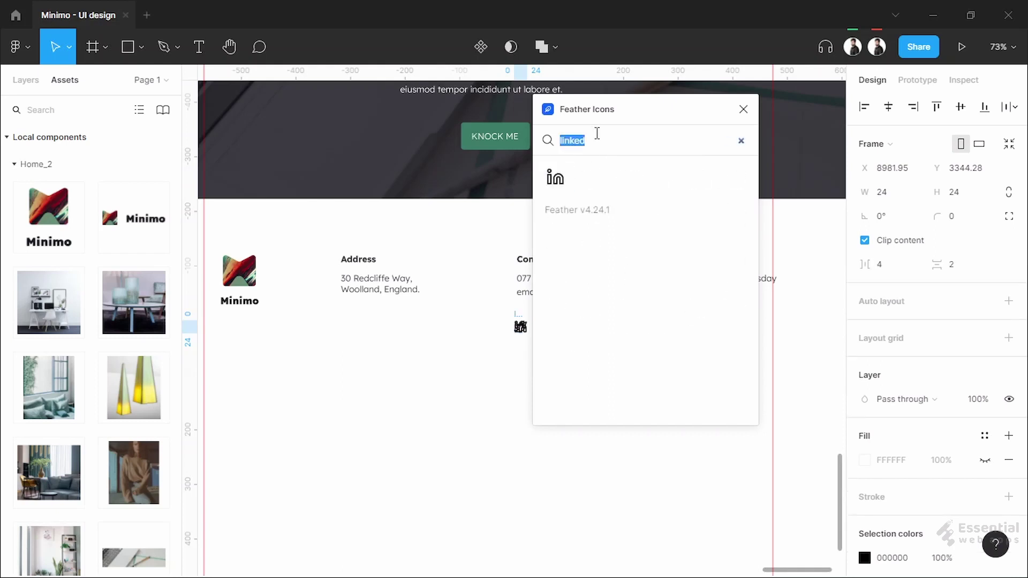
text(ins)
click(555, 177)
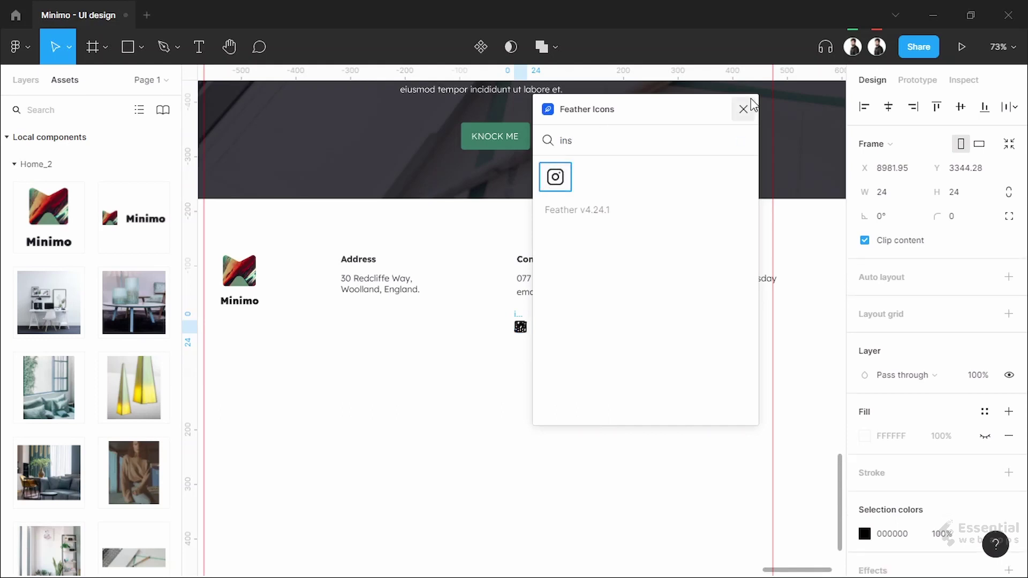
click(743, 108)
Arrange the social icons in a row near the logo column
click(516, 326)
scroll(678, 355, left, 3)
drag(678, 354, 414, 381)
scroll(413, 384, up, 5)
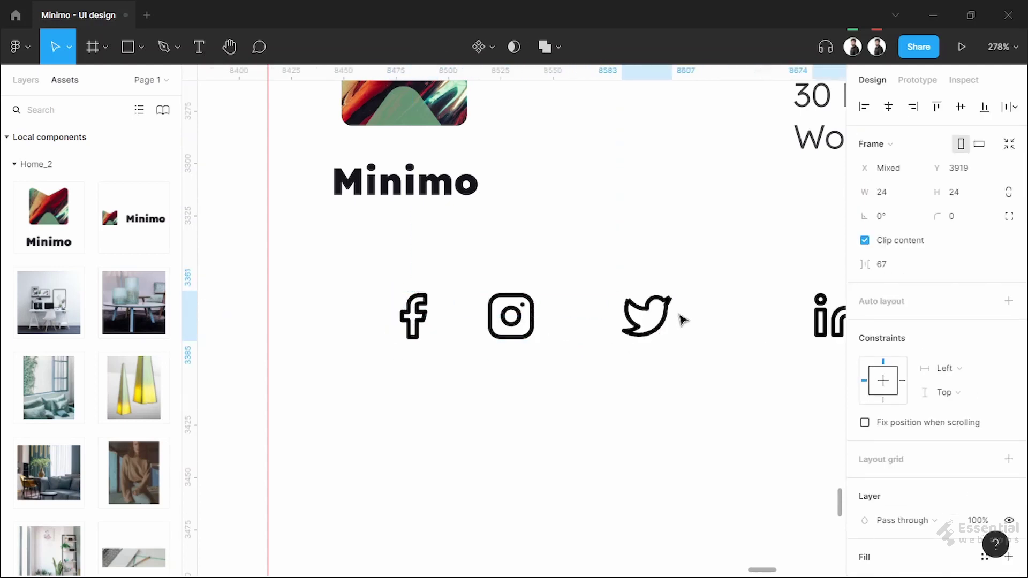
drag(682, 320, 637, 319)
scroll(467, 392, down, 1)
drag(572, 393, 466, 392)
click(358, 292)
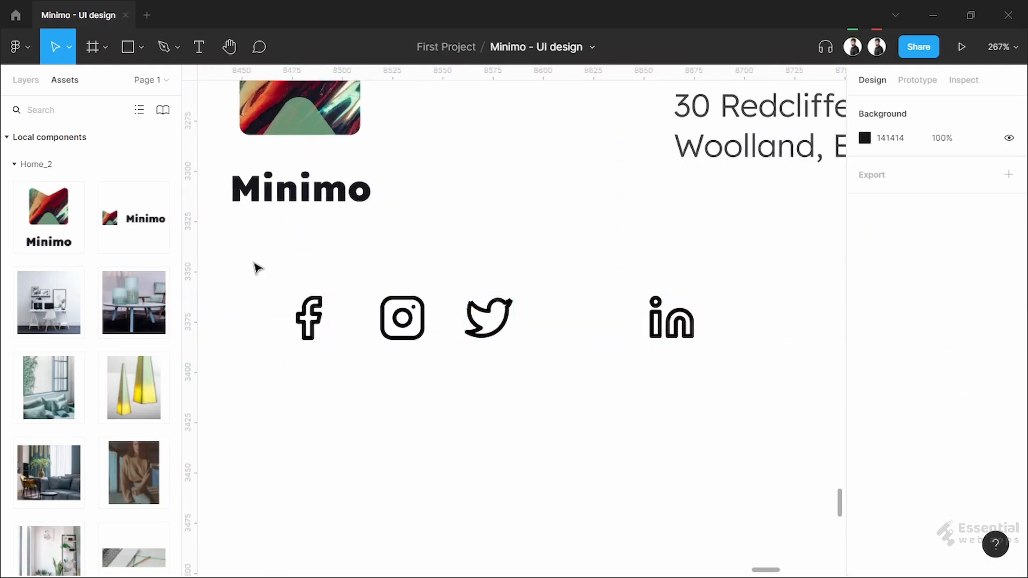
Distribute the four social icons horizontally with 30 px spacing
drag(252, 260, 745, 415)
click(1011, 109)
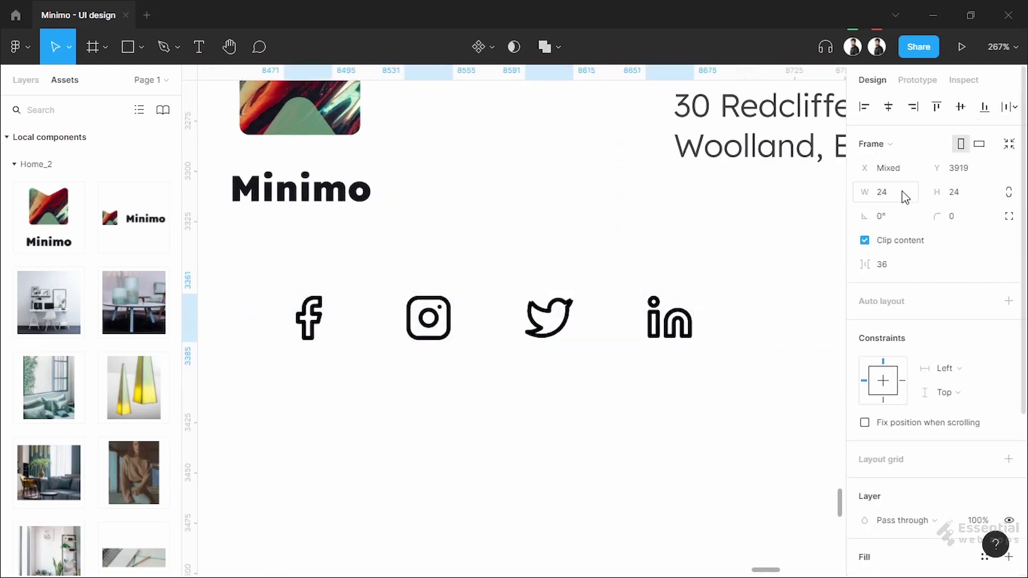
click(896, 271)
text(1)
key(BackSpace)
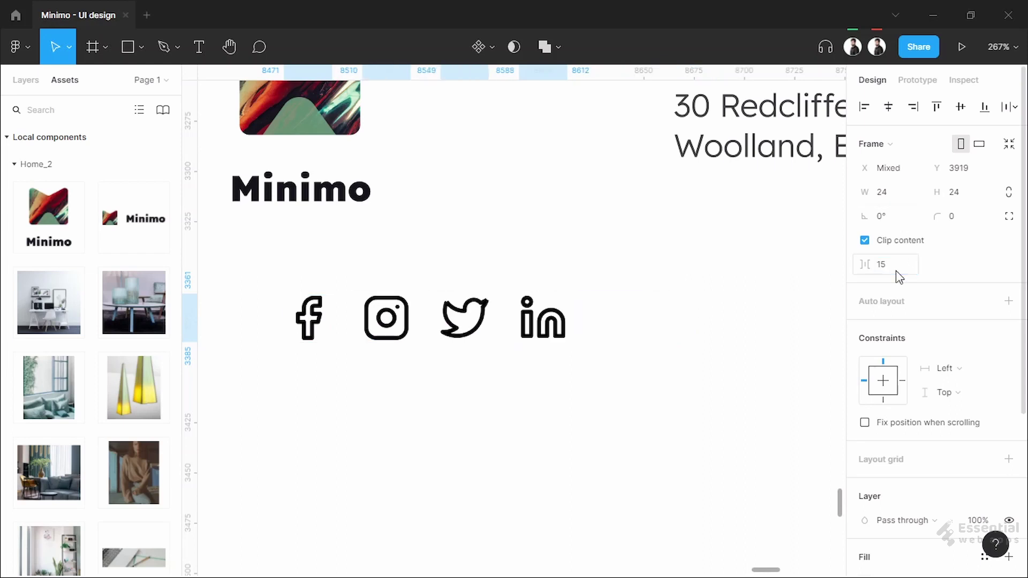
text(30)
key(Return)
Move the icon row directly beneath the Minimo logo
scroll(551, 425, down, 3)
scroll(555, 420, left, 1)
mouse_move(636, 357)
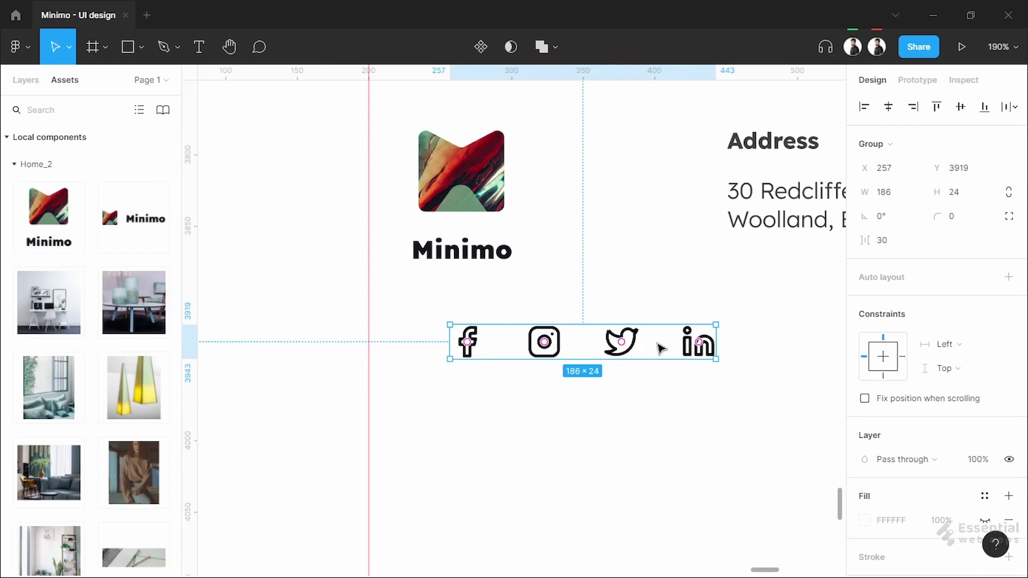
drag(656, 344, 534, 381)
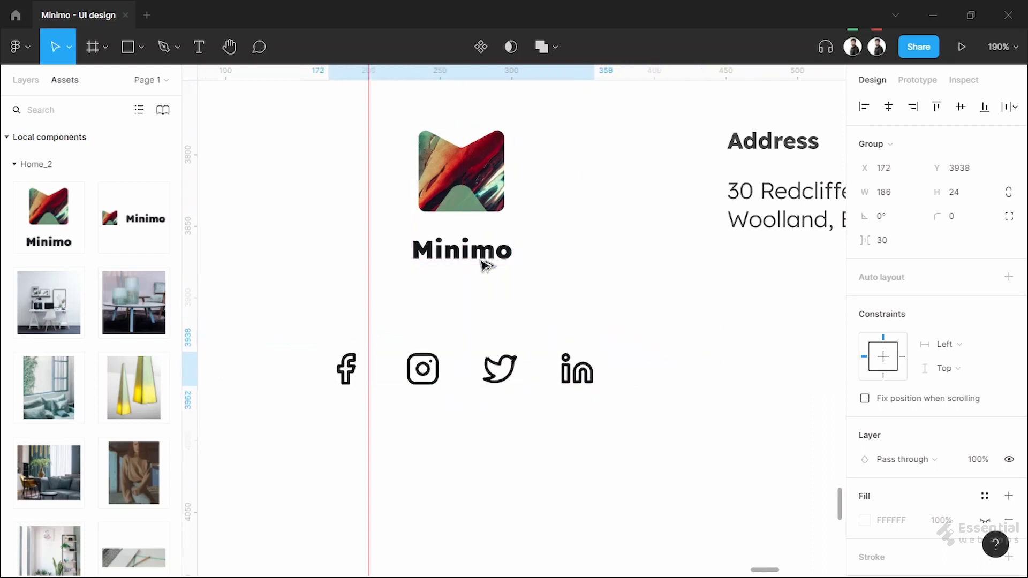
click(523, 484)
scroll(484, 400, down, 5)
Add the text line 'Essential Web Apps, Proudly Powered by WordPress' below the footer
scroll(485, 400, down, 2)
scroll(502, 385, right, 5)
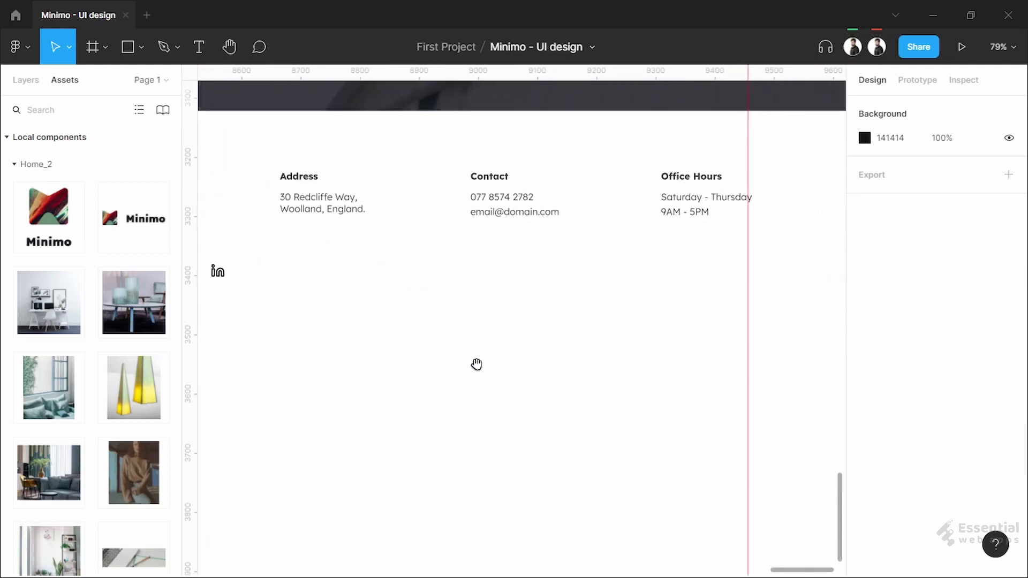
drag(477, 362, 583, 363)
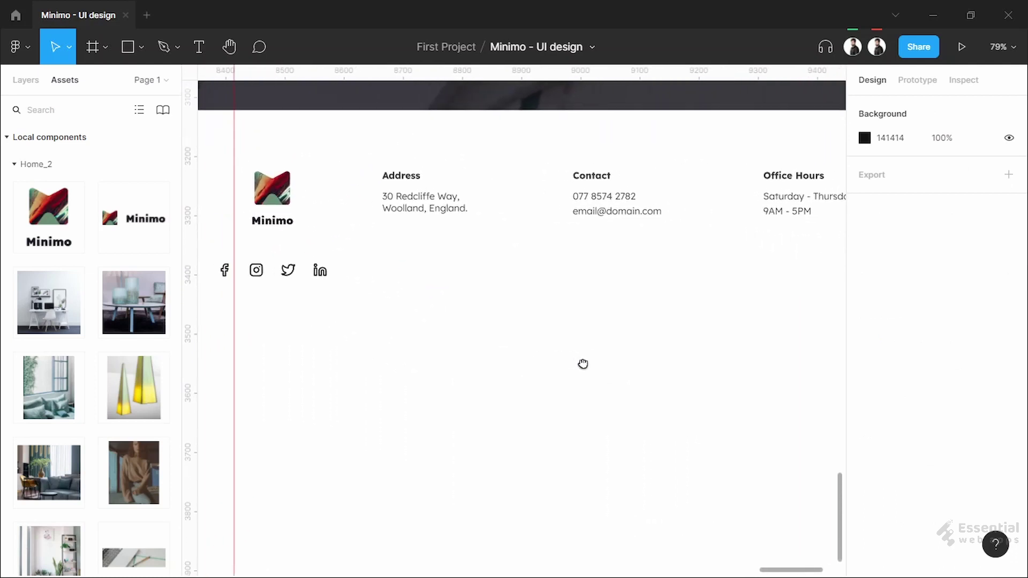
scroll(609, 387, up, 3)
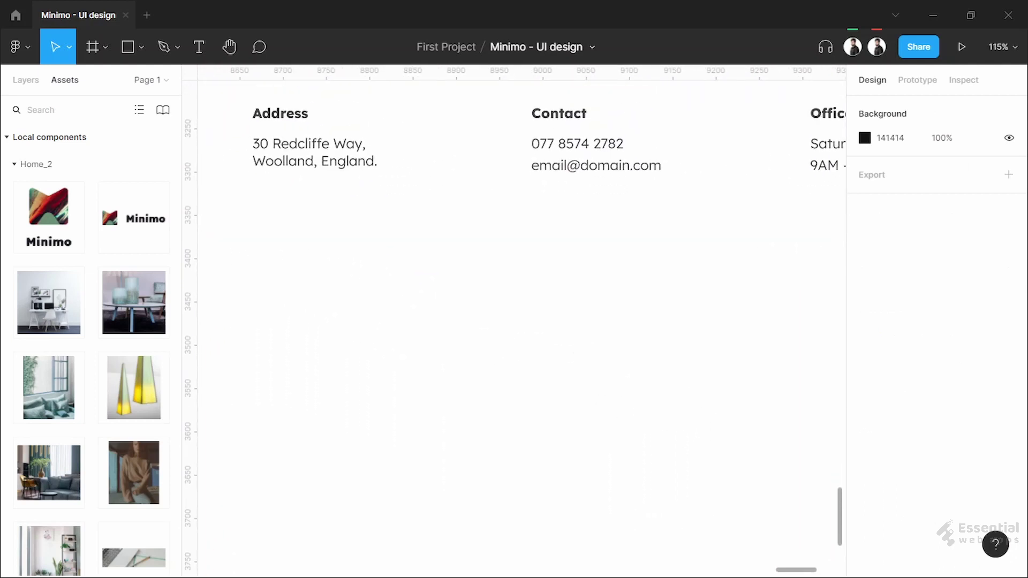
key(t)
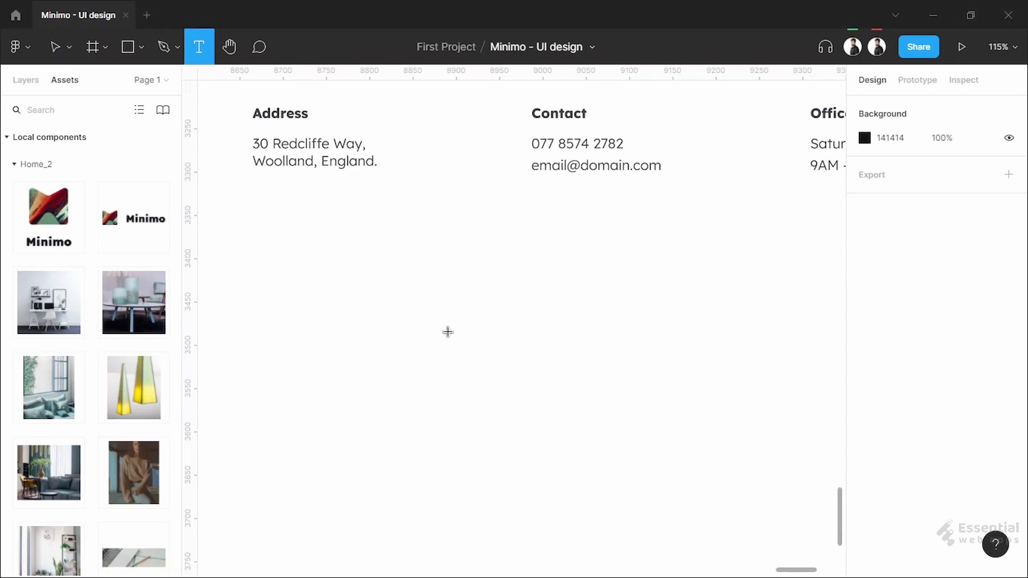
click(401, 343)
text(Essential Web Apps, Proudly Powered)
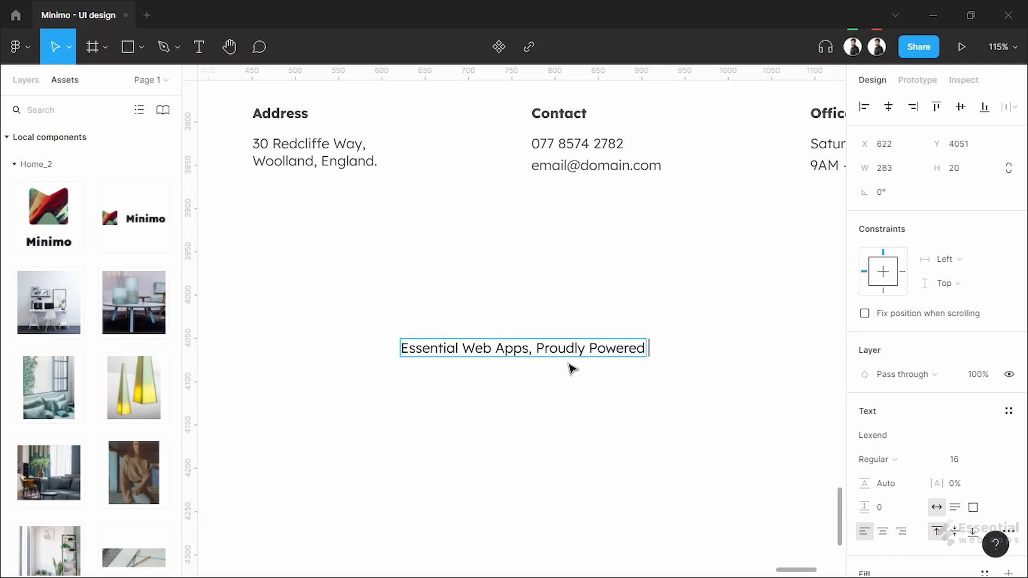
text( by  WordPress)
Make 'Essential Web Apps,' bold and check the credit line's spacing to the icons
drag(543, 348, 377, 344)
scroll(937, 375, down, 3)
click(872, 308)
click(873, 362)
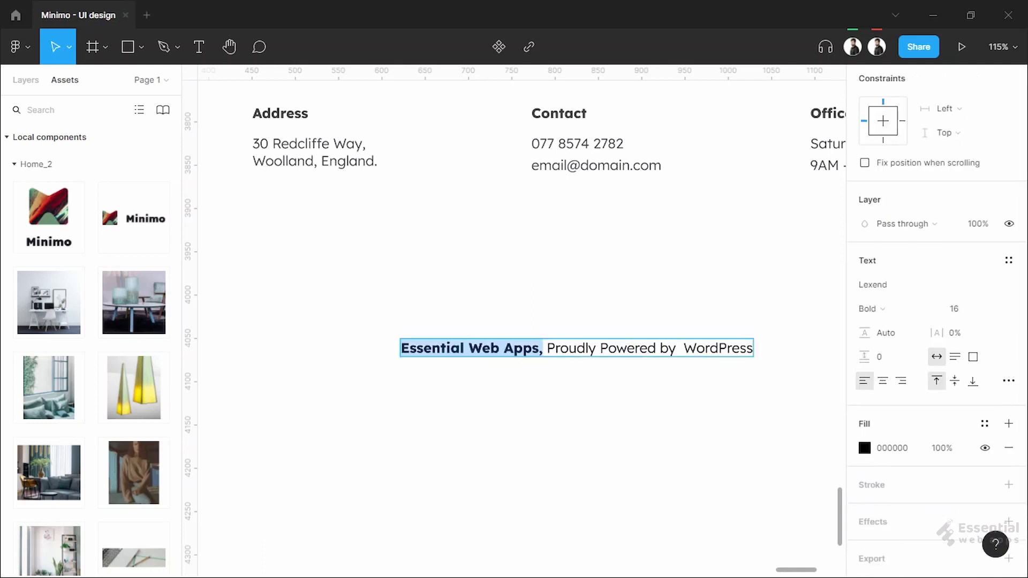
key(Escape)
scroll(589, 423, down, 3)
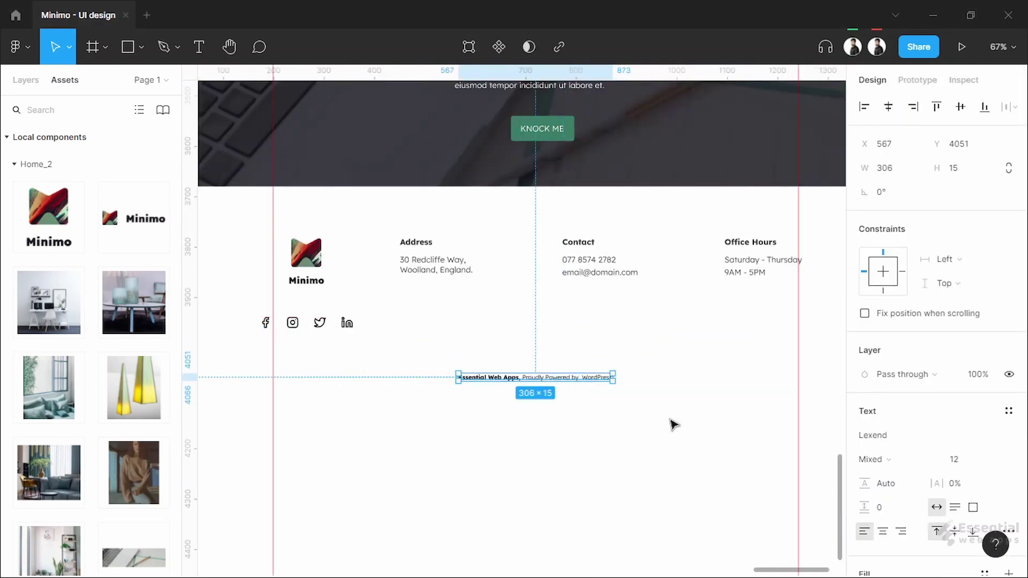
key(Down)
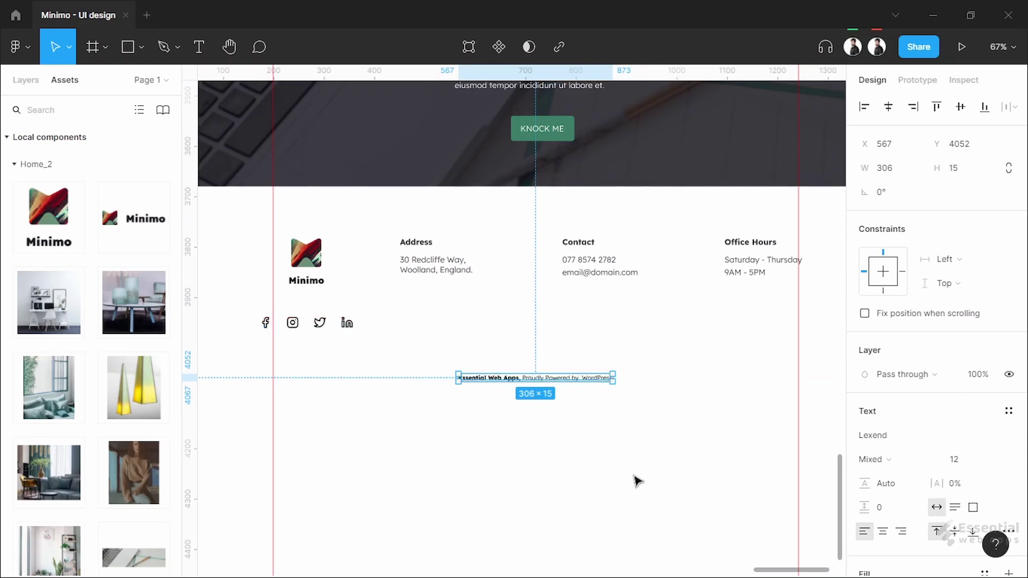
click(635, 478)
ctrl+scroll(635, 478, down, 6)
Shorten the Minimo / Home frame to about 4106 tall, ending just below the footer
scroll(552, 274, up, 3)
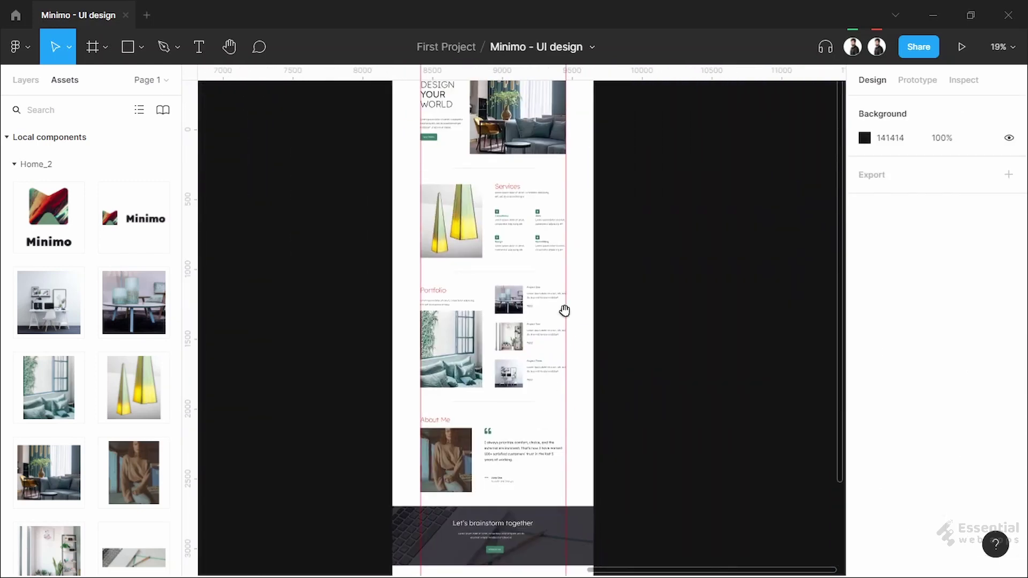
scroll(552, 274, up, 3)
click(459, 202)
scroll(528, 345, down, 5)
ctrl+scroll(539, 402, up, 8)
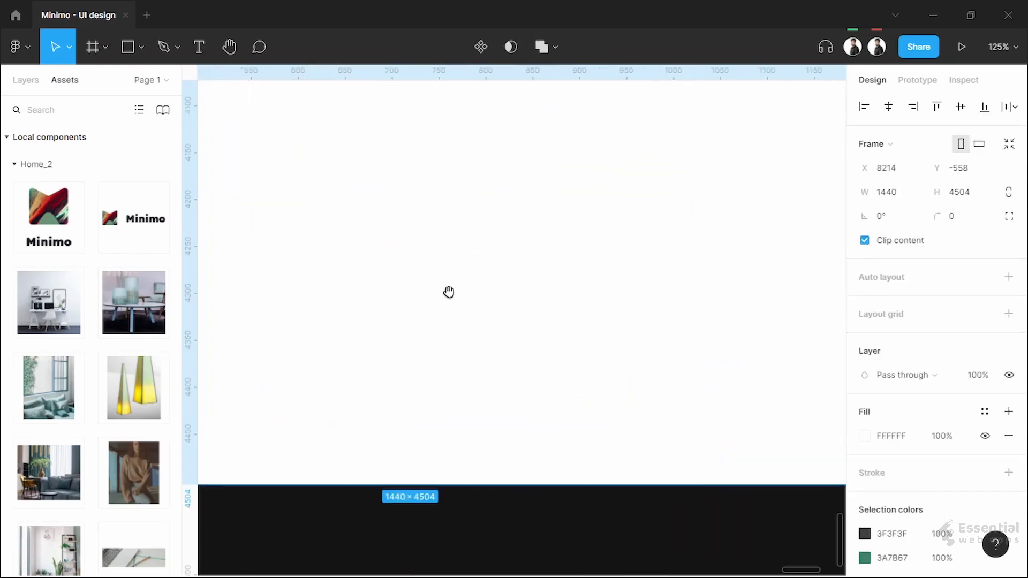
drag(452, 263, 567, 306)
drag(562, 550, 561, 178)
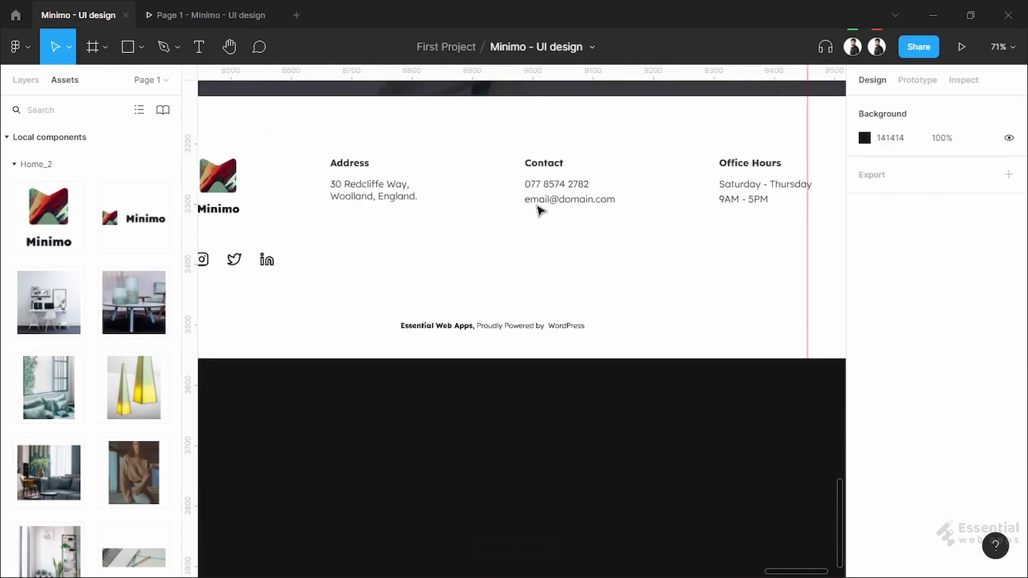
Nudge the Office Hours footer column slightly left
ctrl+scroll(539, 211, up, 3)
click(522, 152)
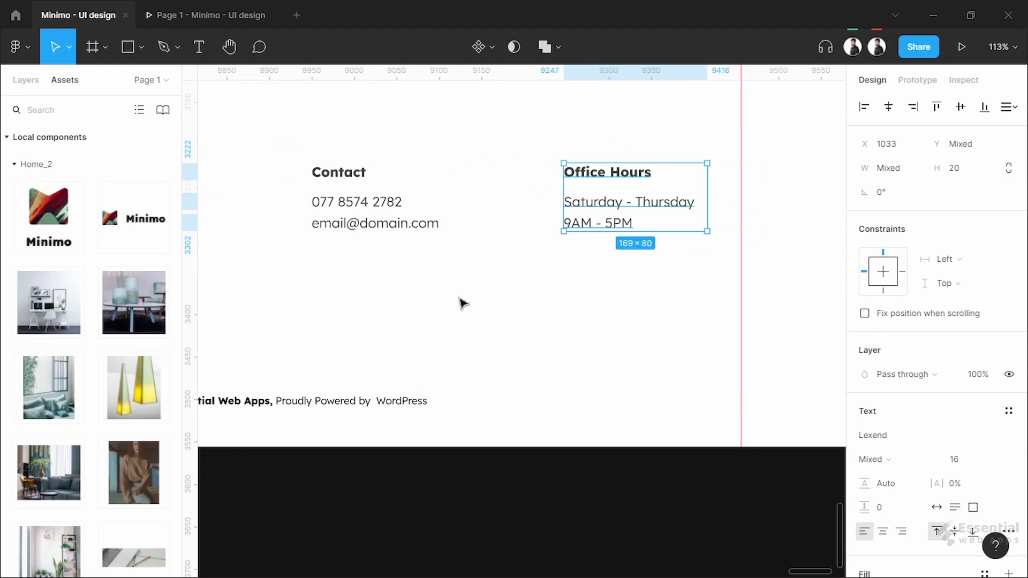
scroll(459, 301, left, 5)
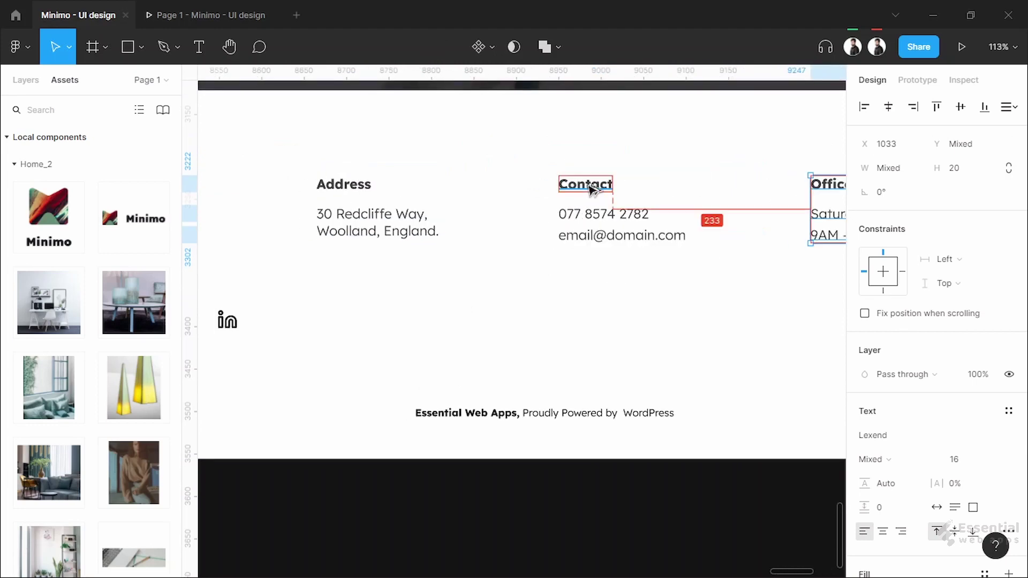
key(shift+Tab)
key(Tab)
scroll(651, 292, right, 5)
scroll(360, 276, left, 3)
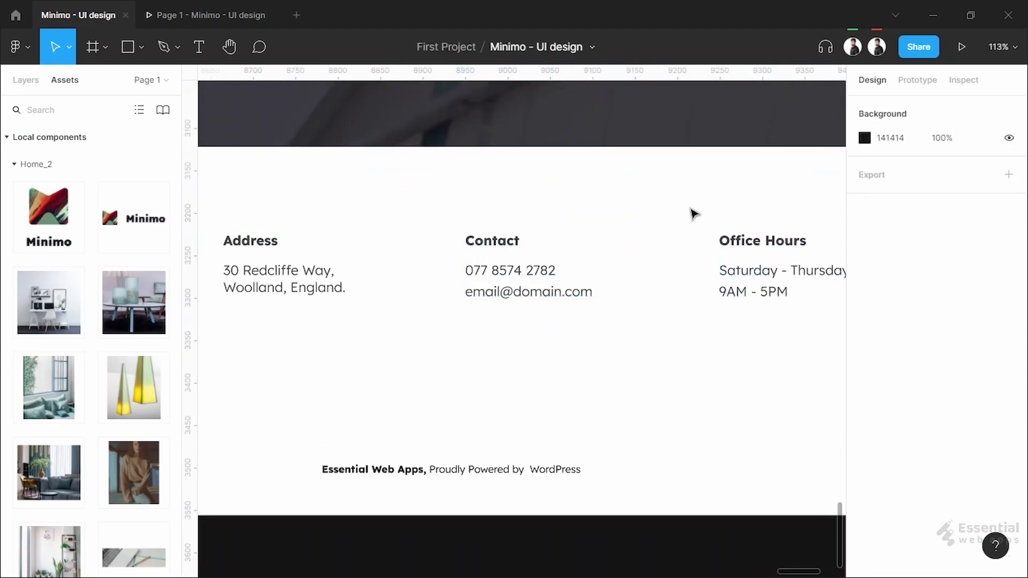
key(shift+Left)
key(Left)
key(Left)
key(Left)
key(Escape)
Open the prototype preview of the homepage
ctrl+scroll(618, 326, down, 3)
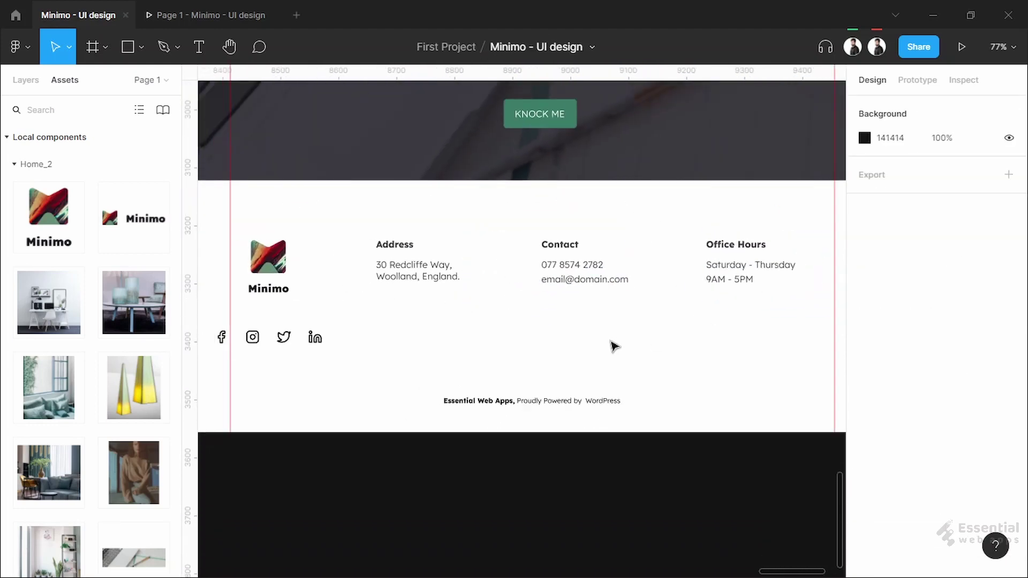
ctrl+scroll(637, 330, down, 2)
key(ctrl+Tab)
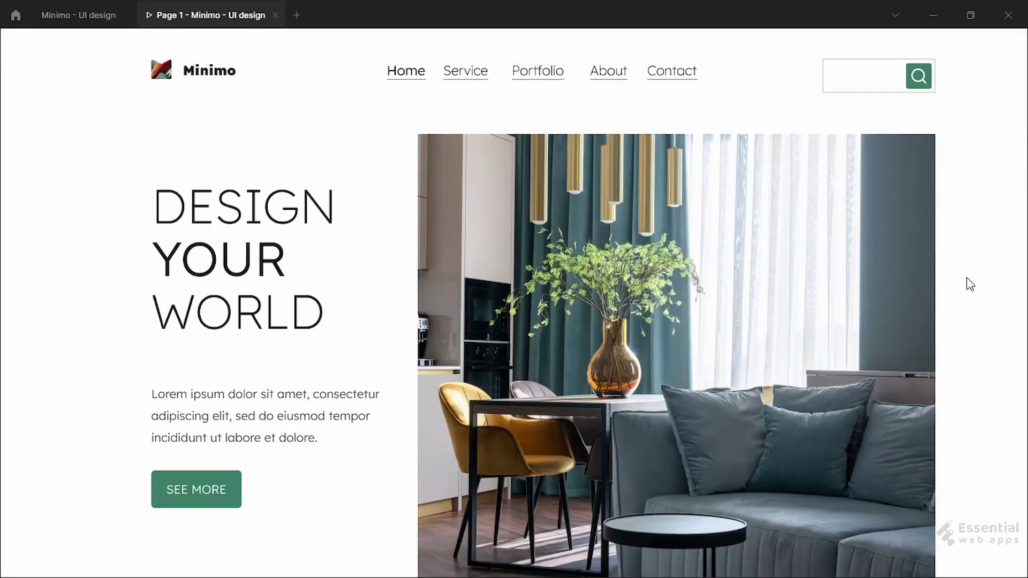
scroll(970, 284, down, 10)
scroll(968, 289, down, 5)
scroll(968, 290, down, 15)
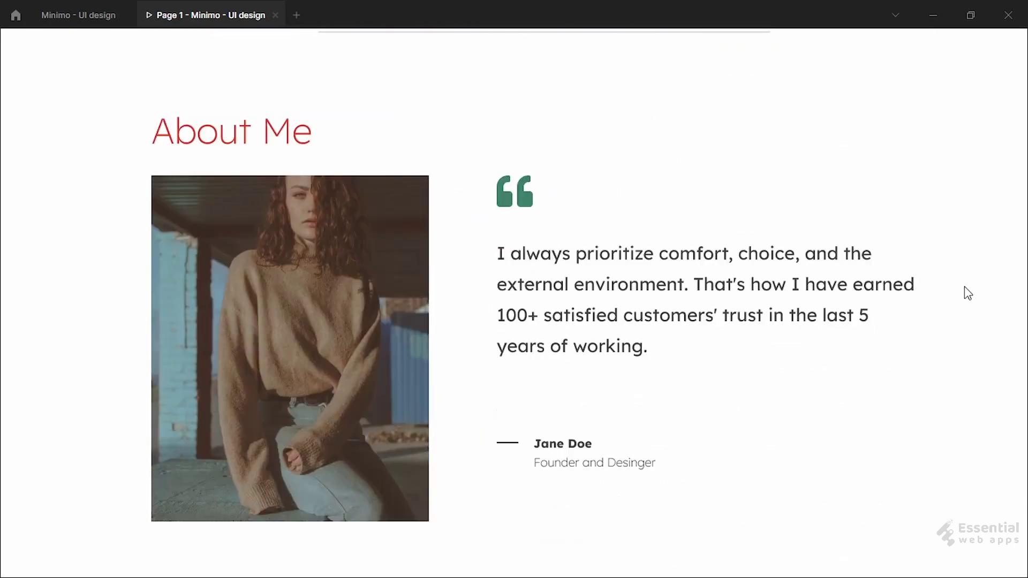
scroll(968, 292, down, 10)
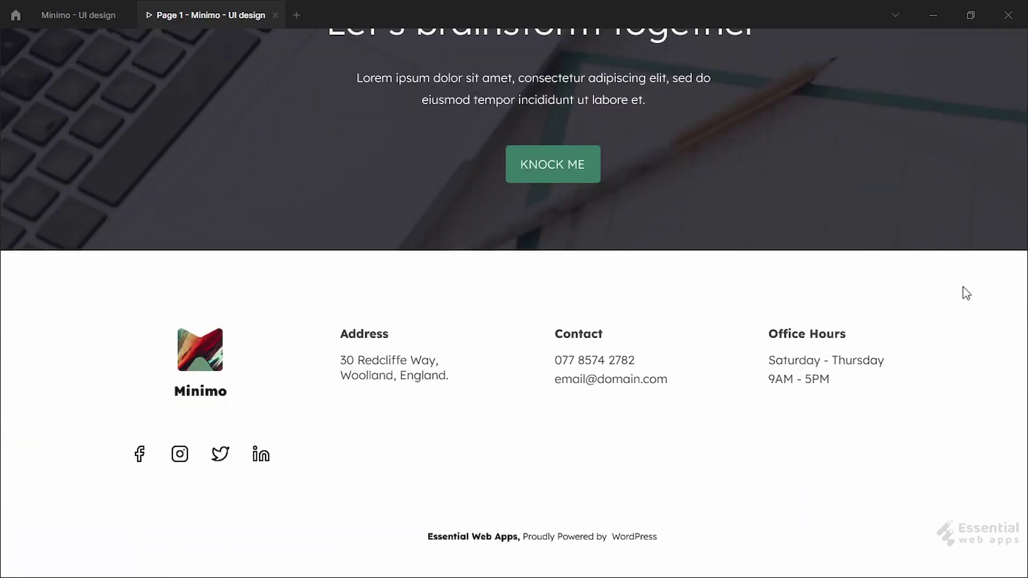
scroll(965, 293, up, 15)
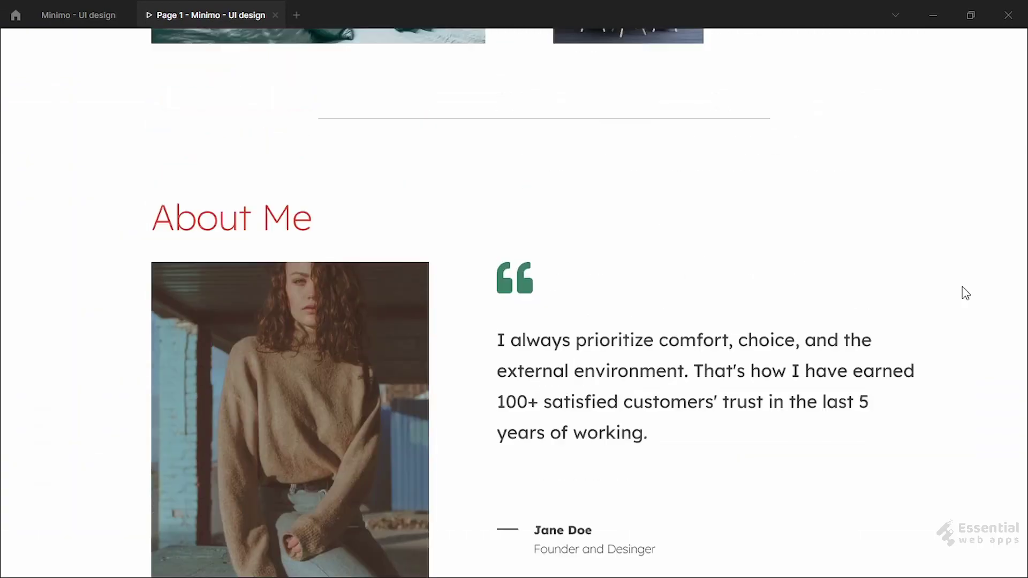
scroll(965, 294, up, 15)
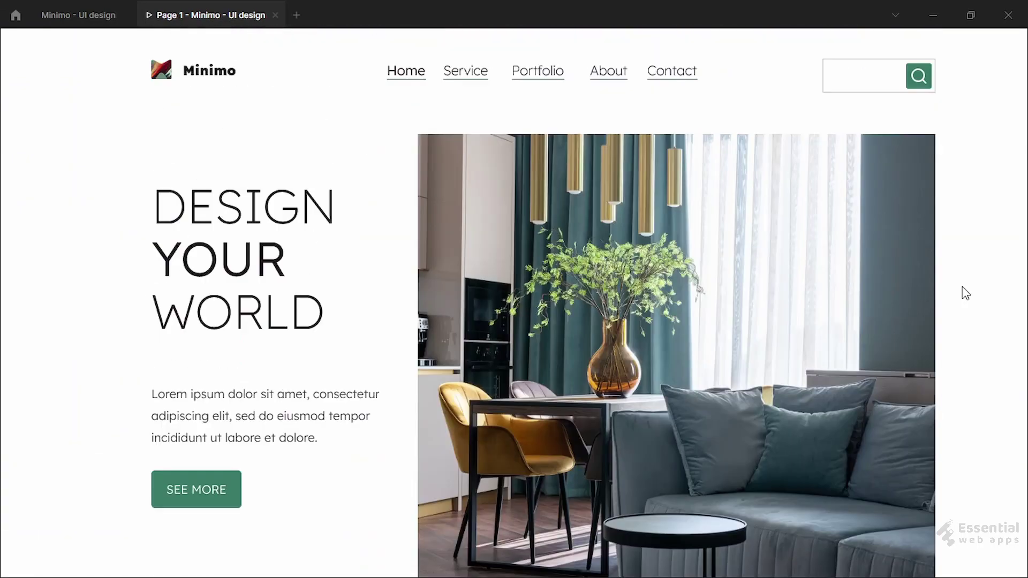